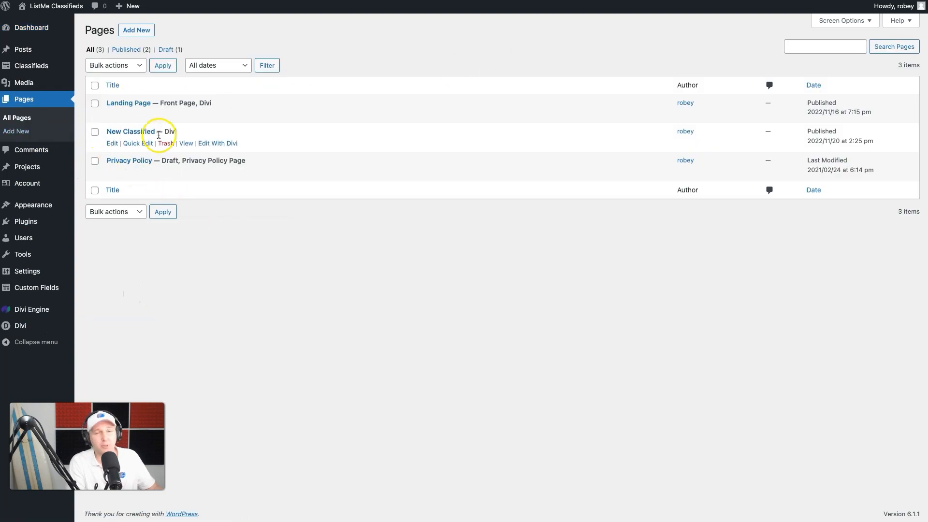
Step: Copy the New Classified page's link and open the Landing Page in the Divi Visual Builder
right_click(188, 144)
left_click(236, 207)
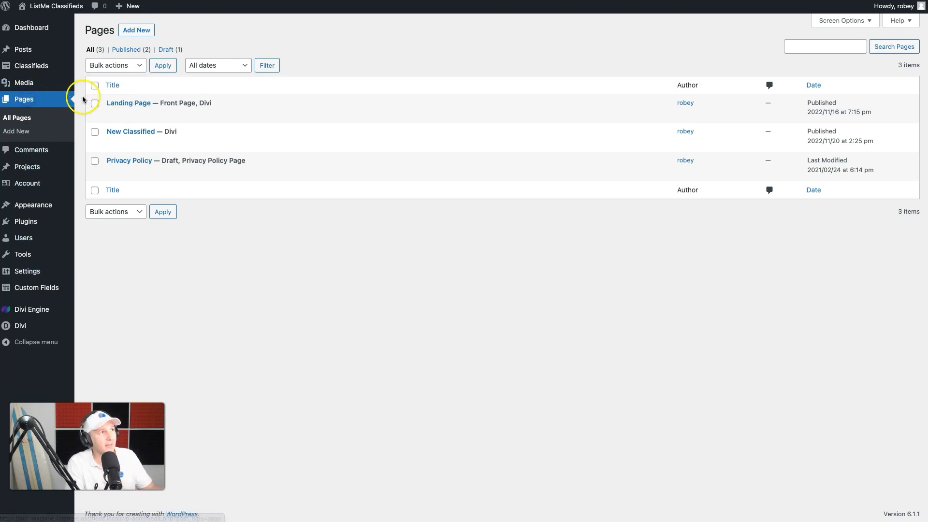
left_click(114, 114)
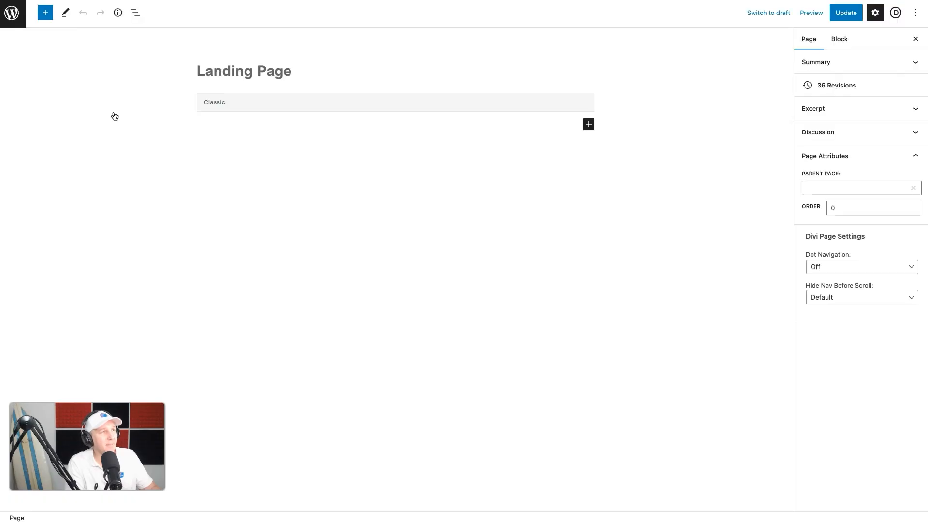
left_click(364, 196)
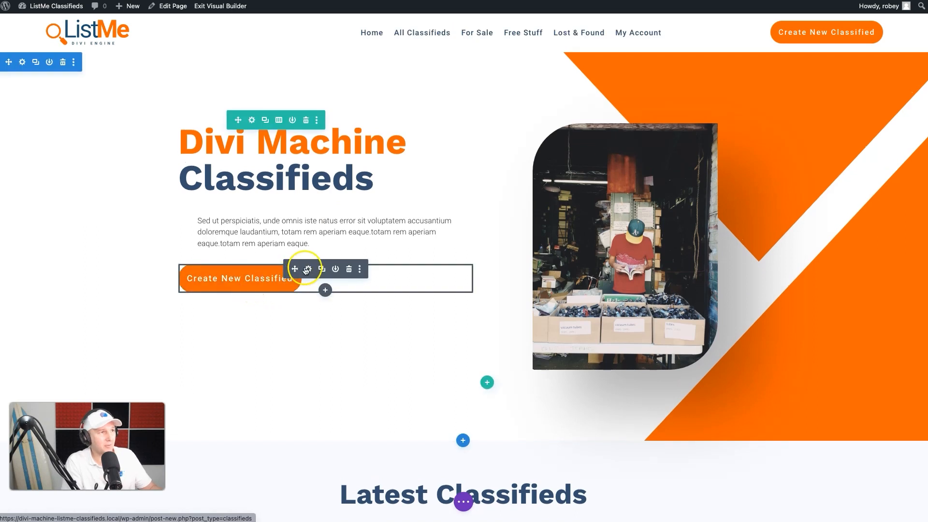
Step: Set the hero Create New Classified button's link URL to the relative path /new-classified/ and save the module
left_click(310, 267)
left_click(730, 256)
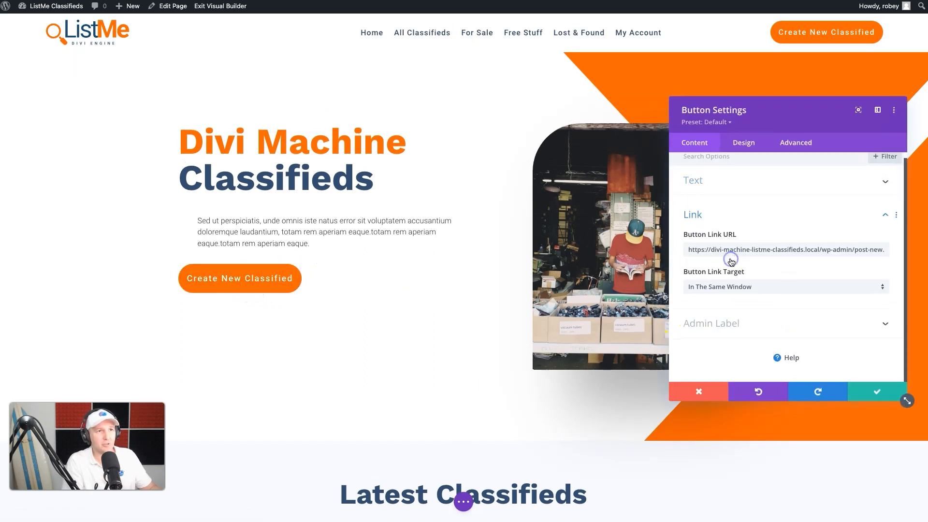
triple_click(732, 251)
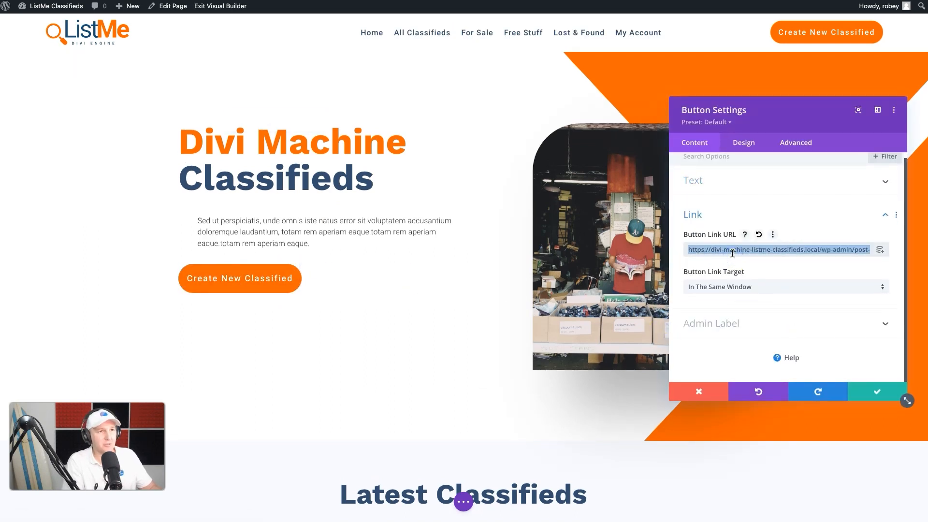
key("ctrl+v")
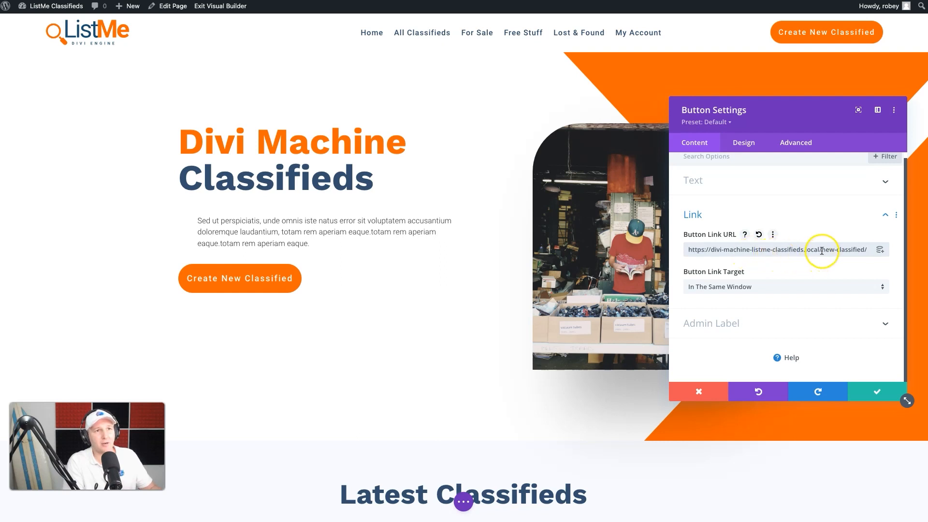
left_click_drag(820, 249, 655, 242)
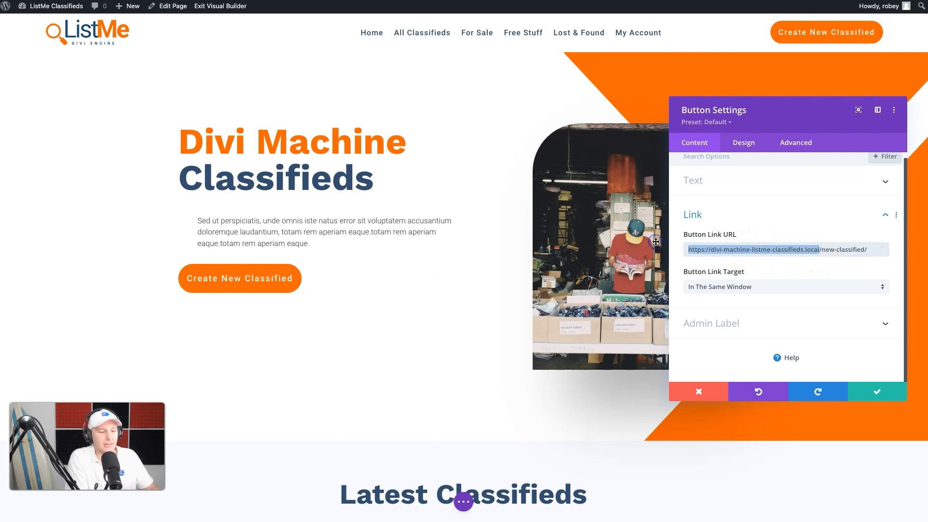
key("BackSpace")
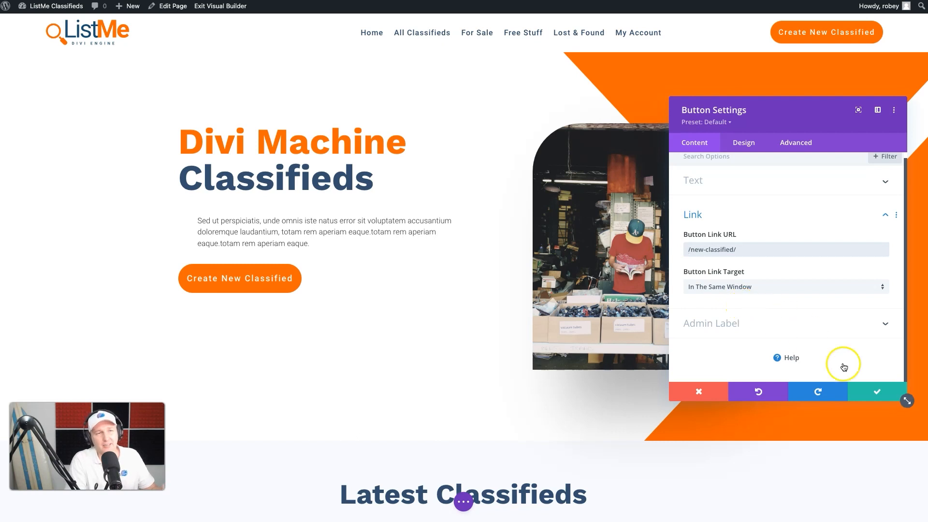
left_click(873, 394)
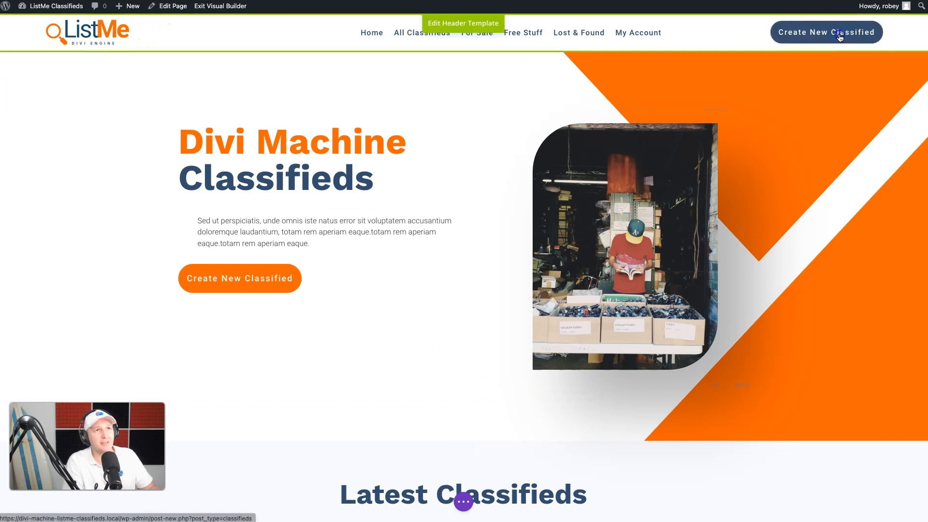
Step: Set the header Create New Classified button's link URL to /new-classified/ as well and save the module
left_click(754, 24)
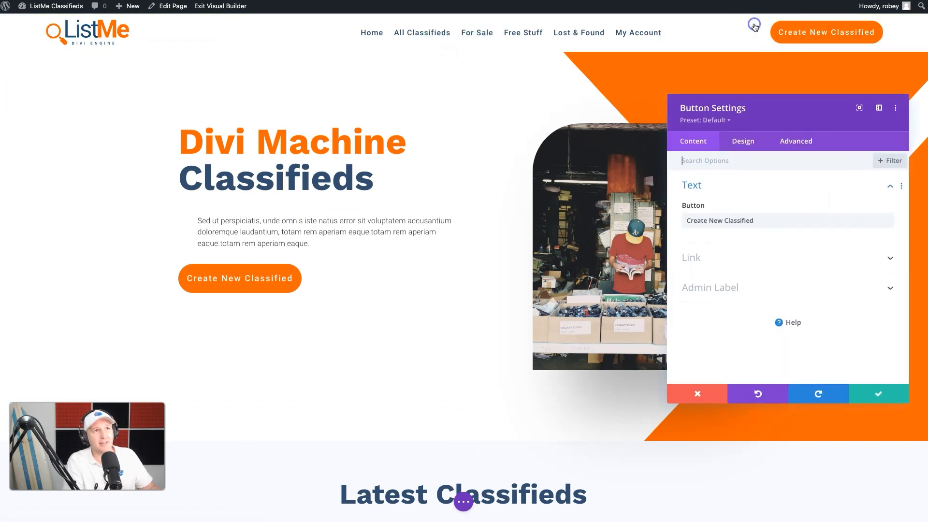
left_click(739, 255)
triple_click(739, 250)
key("ctrl+v")
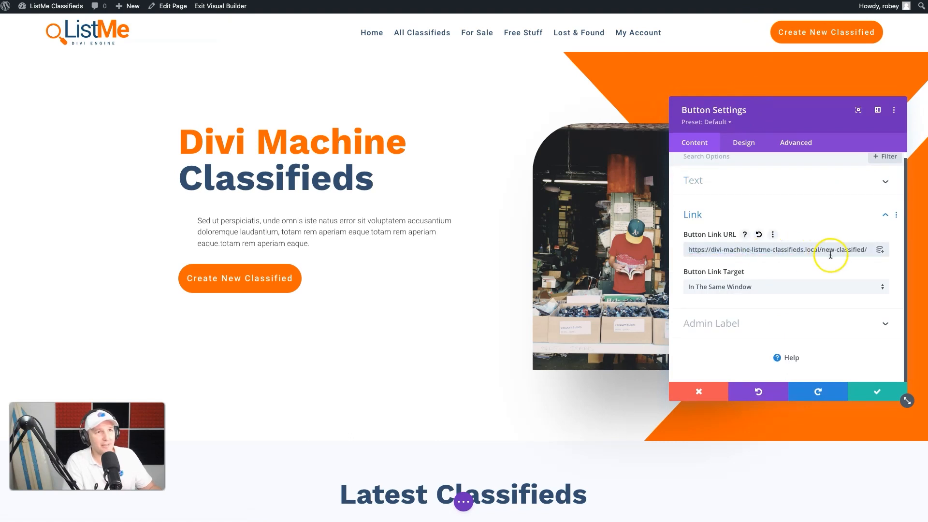
left_click_drag(819, 249, 687, 249)
key("BackSpace")
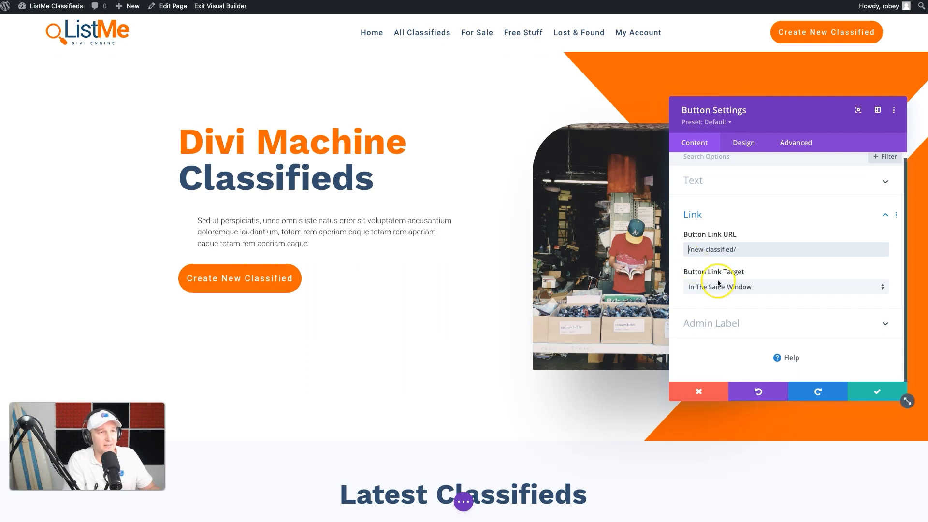
left_click(875, 392)
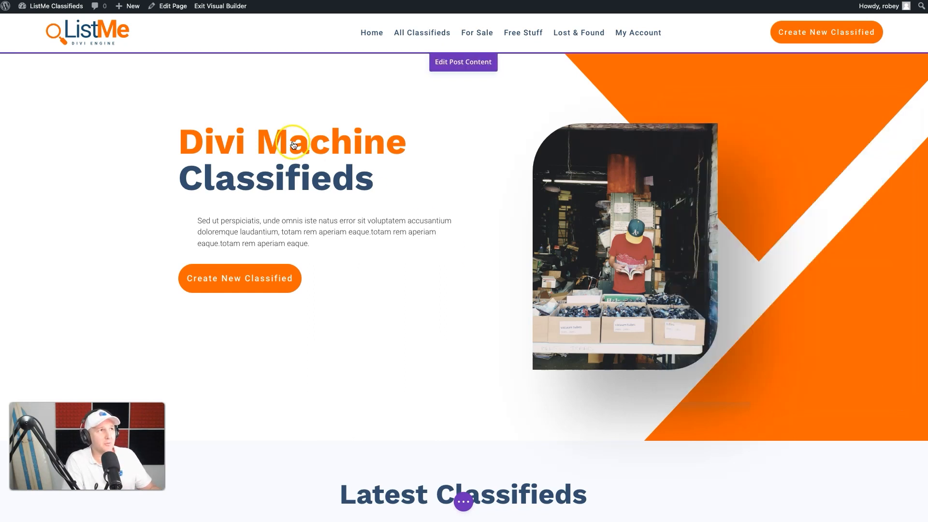
Step: Save the Landing Page and exit the Visual Builder
left_click(464, 499)
left_click(896, 502)
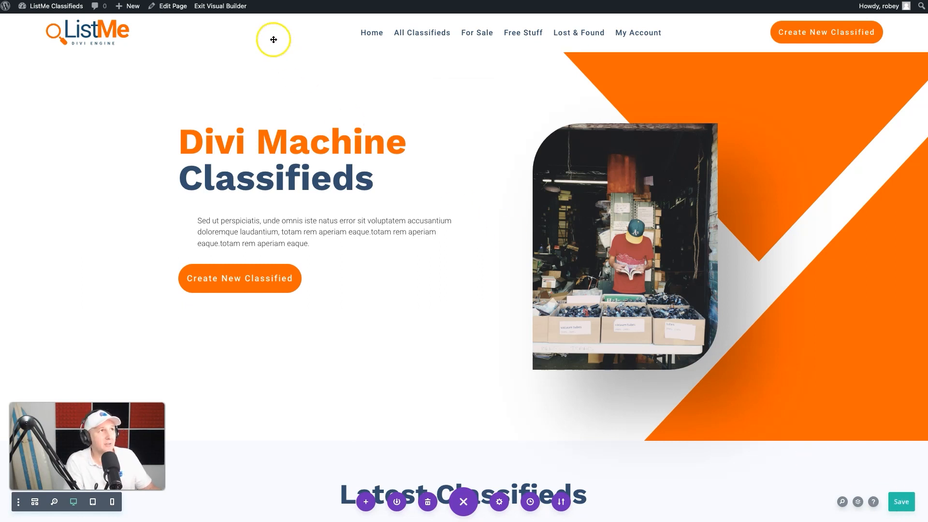
left_click(224, 7)
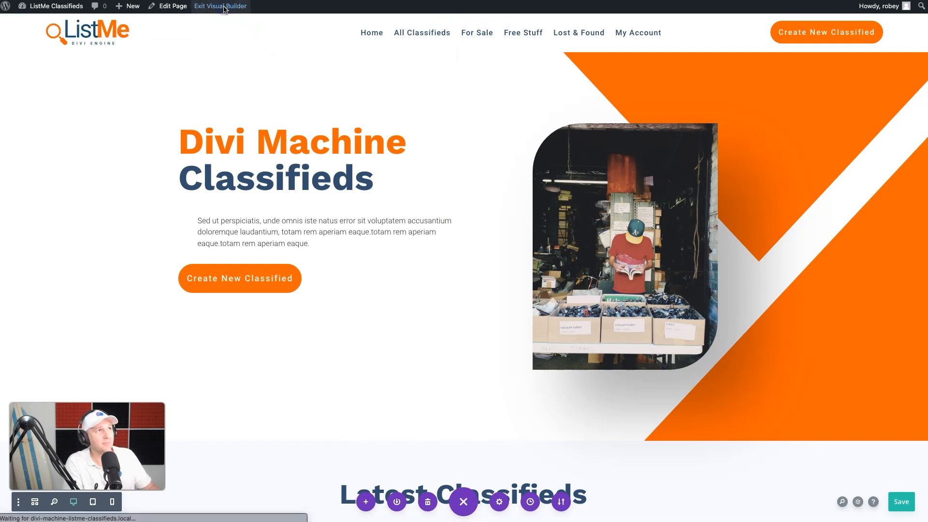
Step: Look through the My Account page's sections and buttons
mouse_move(38, 7)
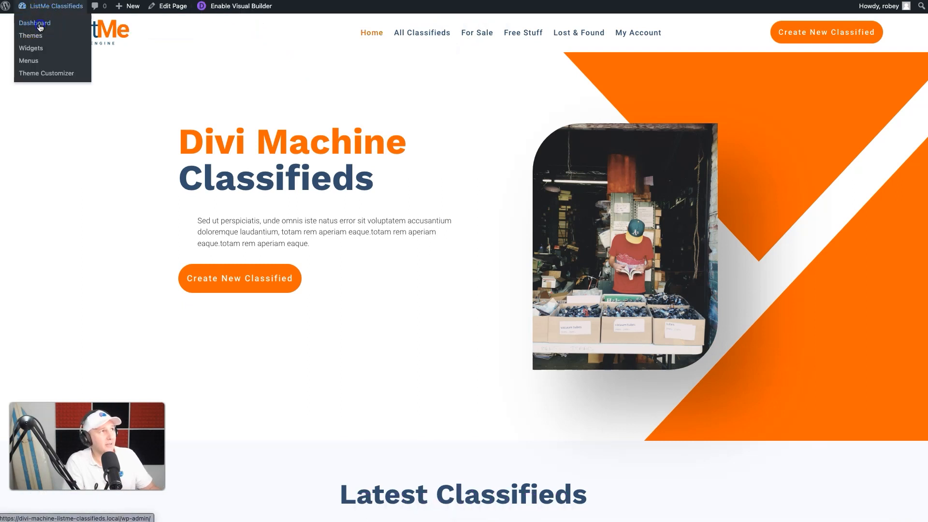
left_click(39, 24)
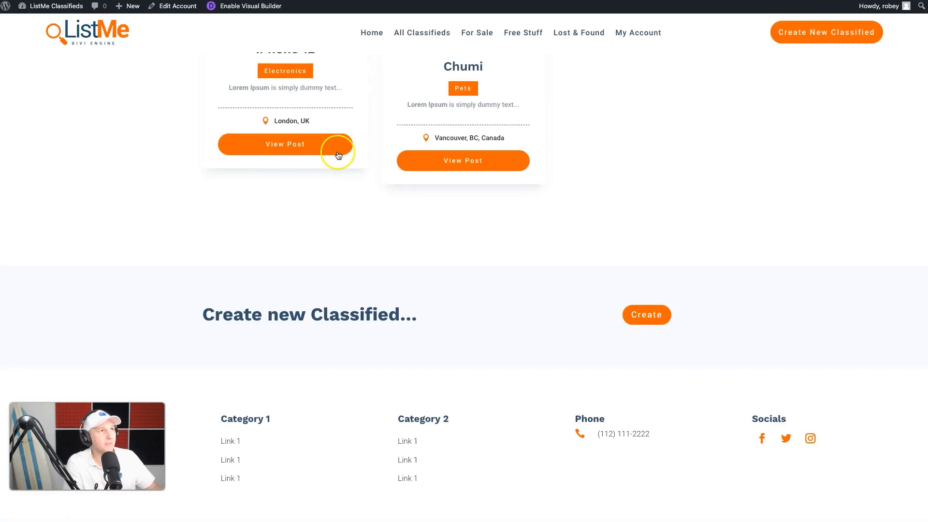
scroll(686, 292, "up", 10)
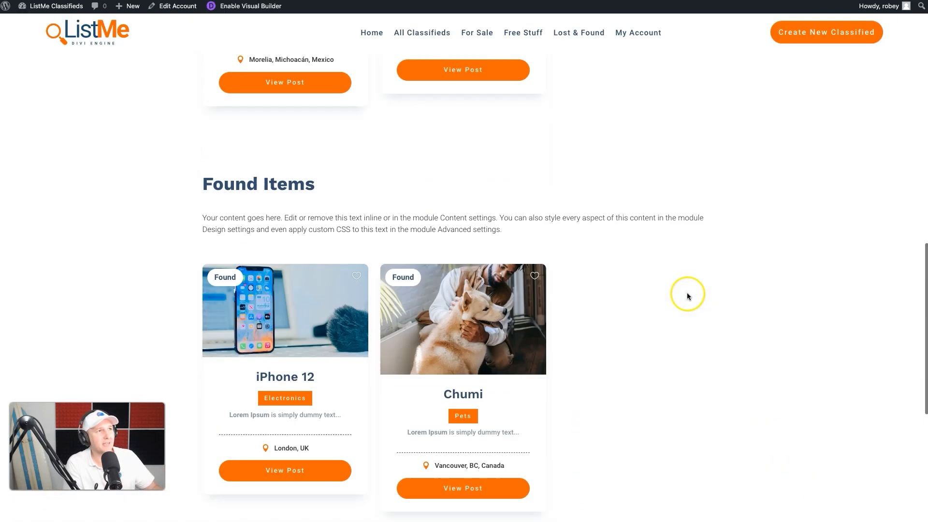
scroll(514, 118, "up", 3)
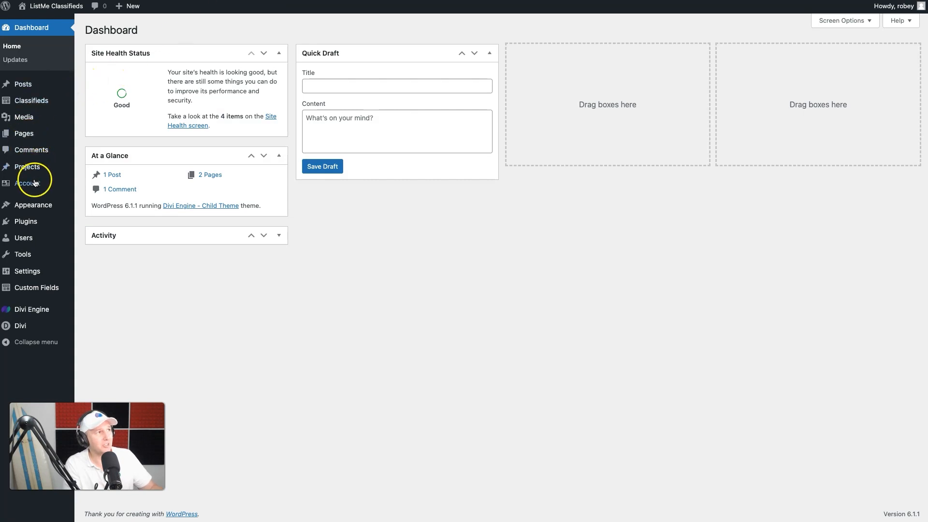
Step: Open the Your for Sale account page for editing in the backend builder
mouse_move(34, 185)
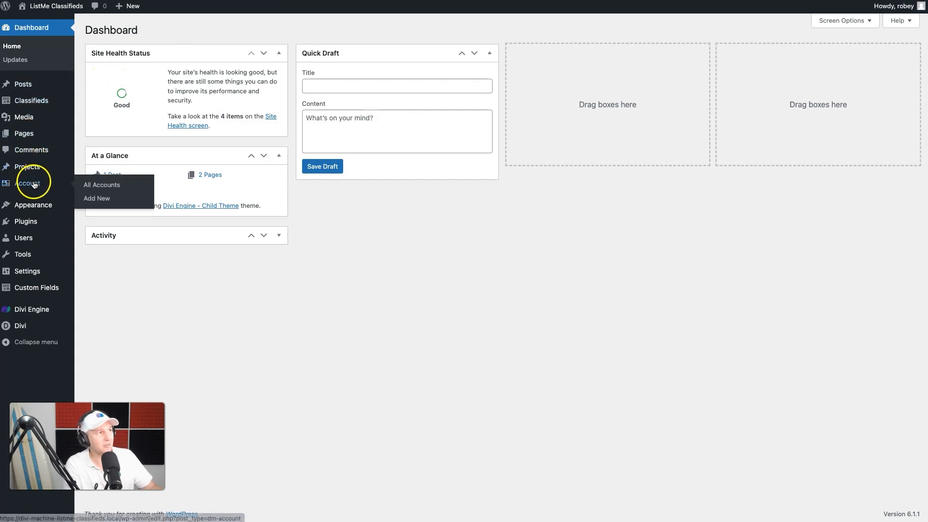
left_click(97, 186)
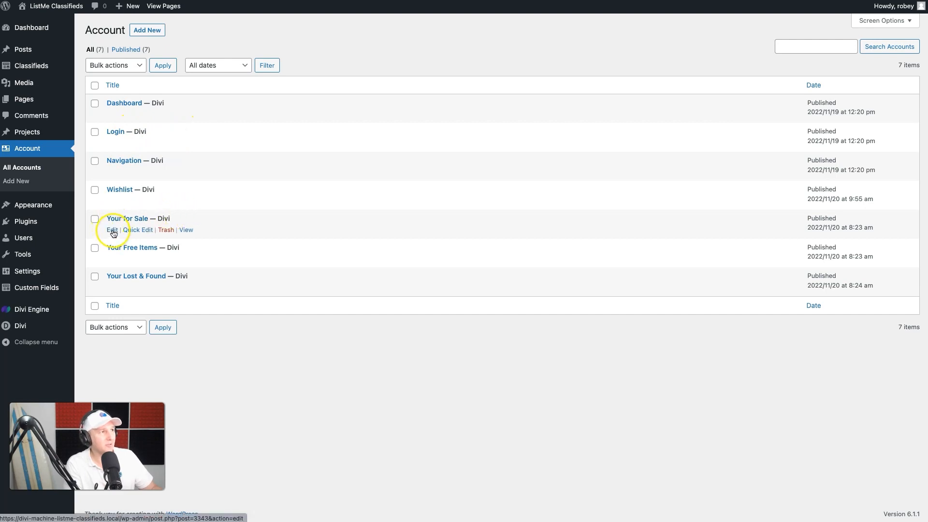
left_click(113, 230)
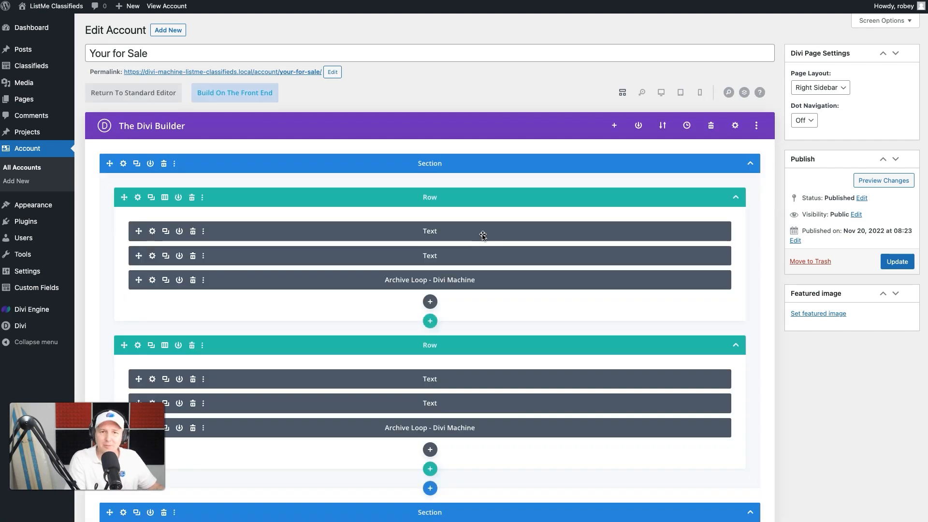
Step: Set the bottom section's Button link URL to /new-classified/, save the module, and update the page
scroll(482, 236, "down", 5)
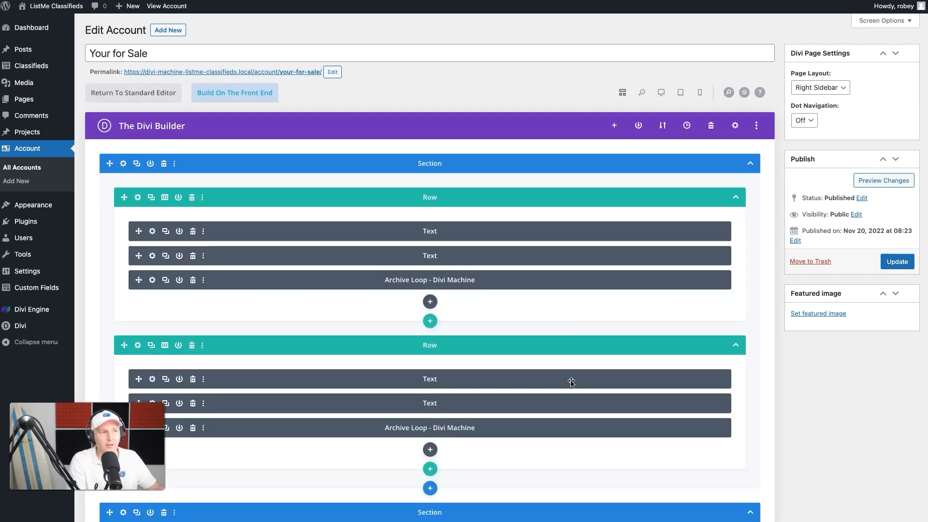
scroll(571, 382, "down", 5)
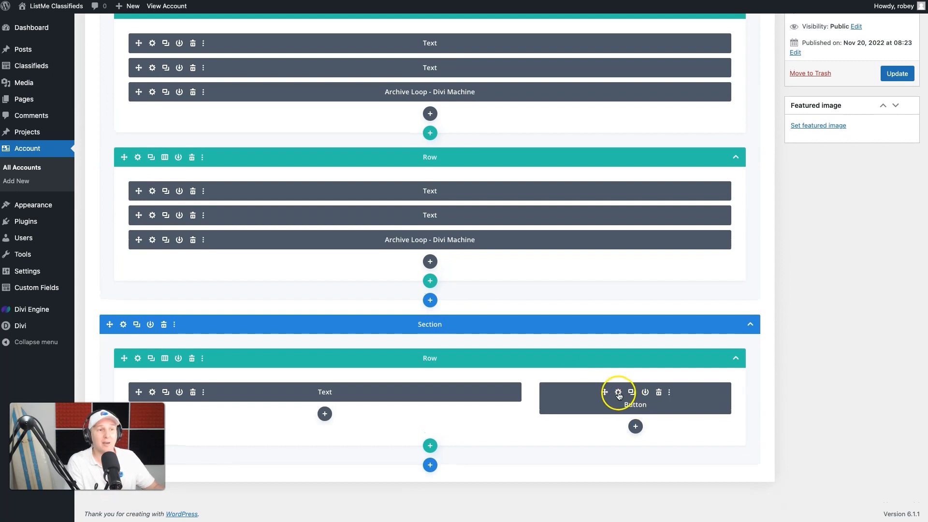
left_click(618, 393)
left_click(777, 254)
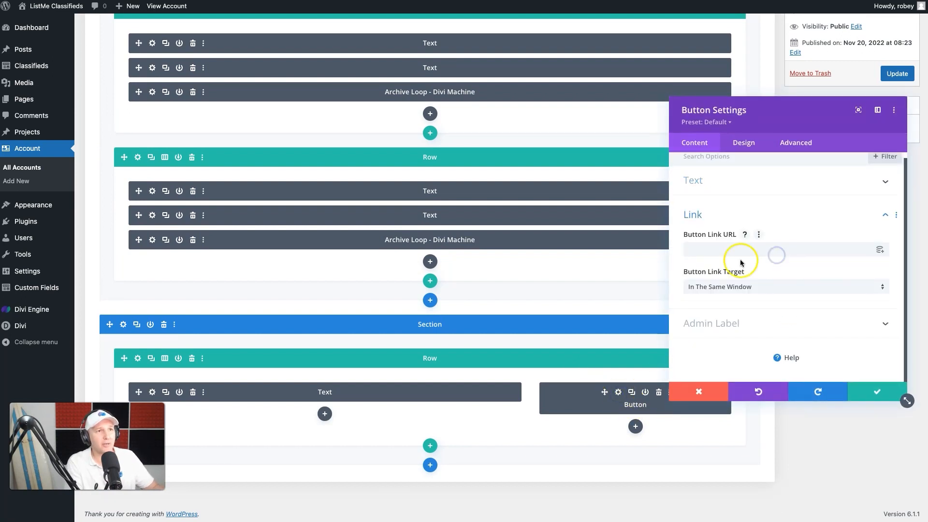
left_click(728, 246)
type("https://divi-machine-listme-classifieds.local/new-classified/")
left_click_drag(819, 249, 731, 252)
key("BackSpace")
left_click(875, 397)
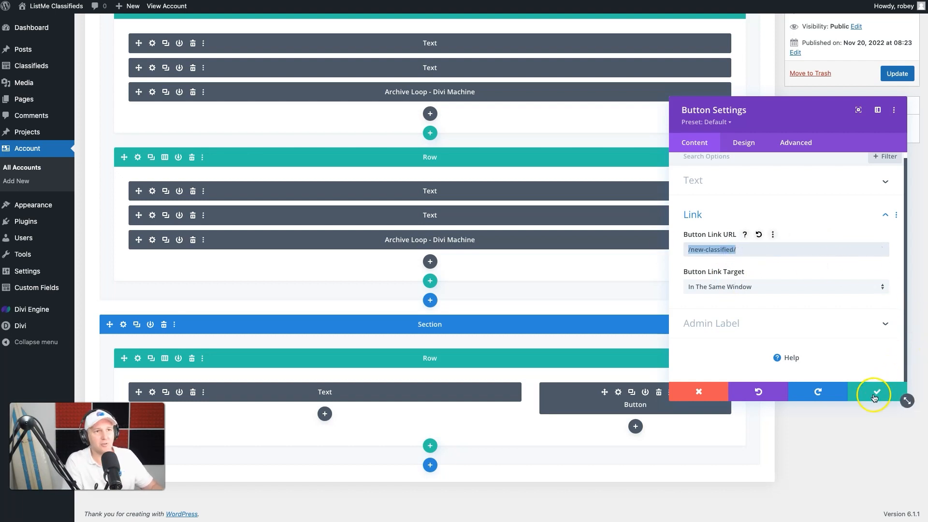
scroll(369, 234, "up", 5)
left_click(905, 263)
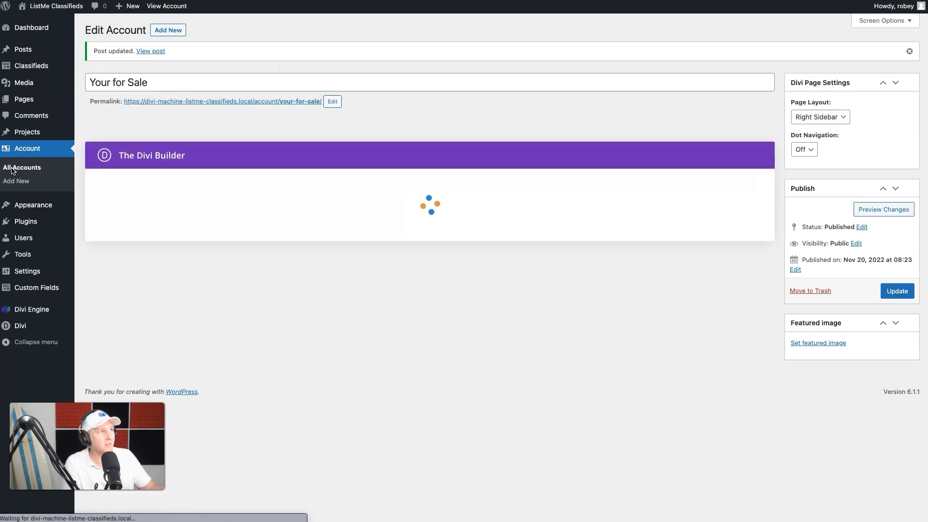
Step: Reload the My Account page and follow the header Create New Classified button to test its link
left_click(12, 169)
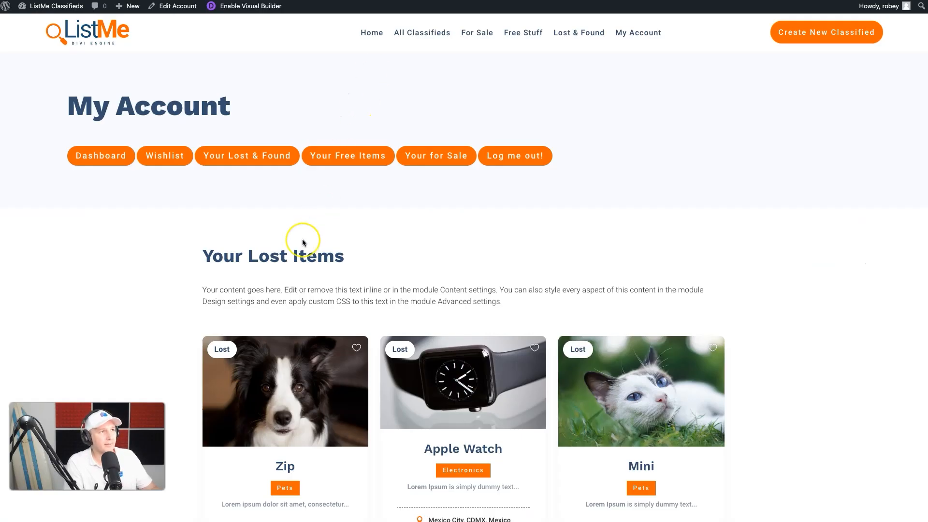
scroll(302, 240, "down", 2)
scroll(302, 240, "up", 2)
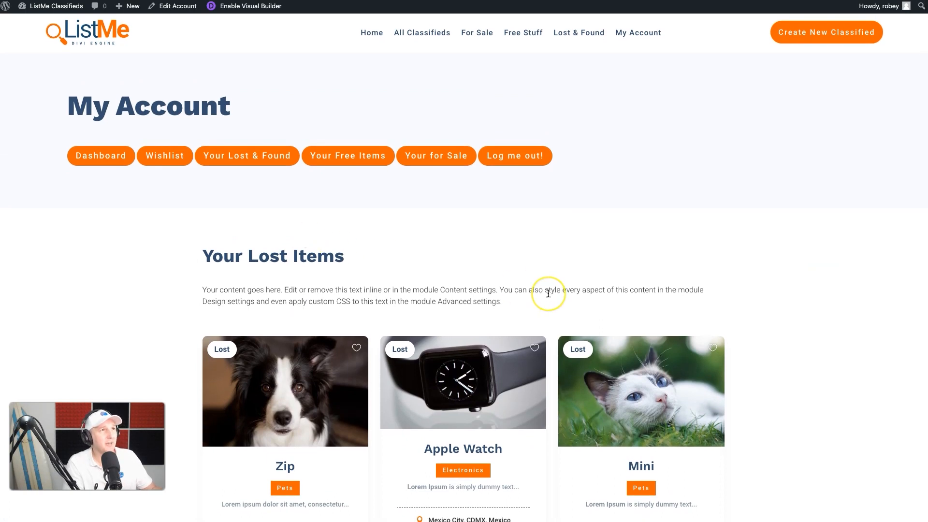
key("super+r")
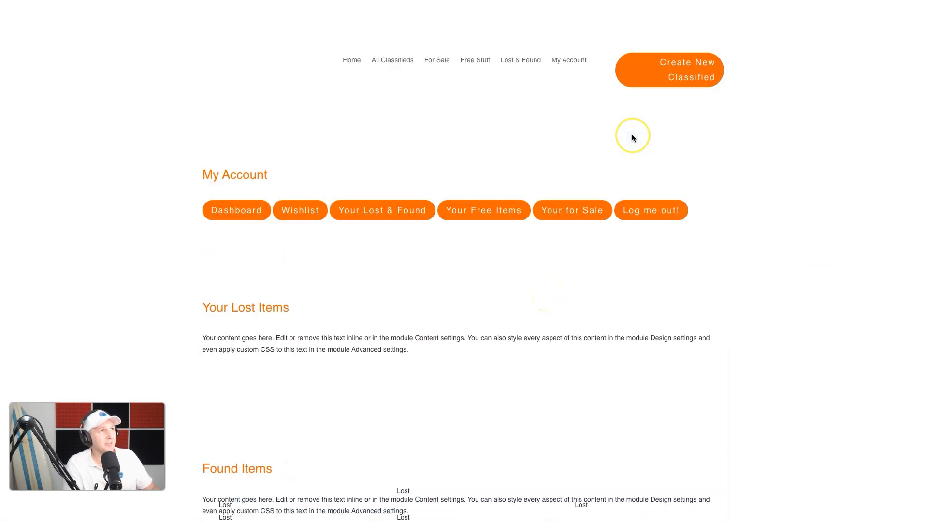
left_click(813, 35)
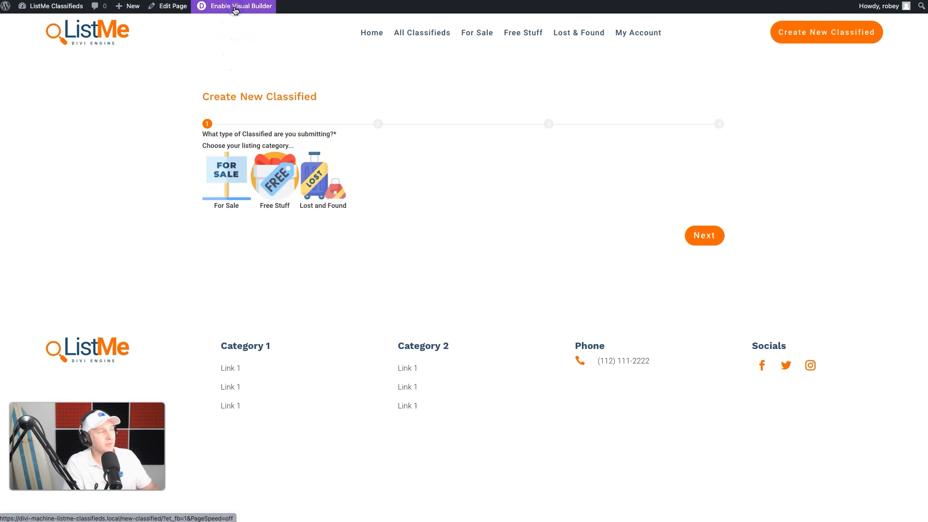
Step: Open the form module in the Visual Builder and set its progress bar inactive color to #334e6f
left_click(235, 6)
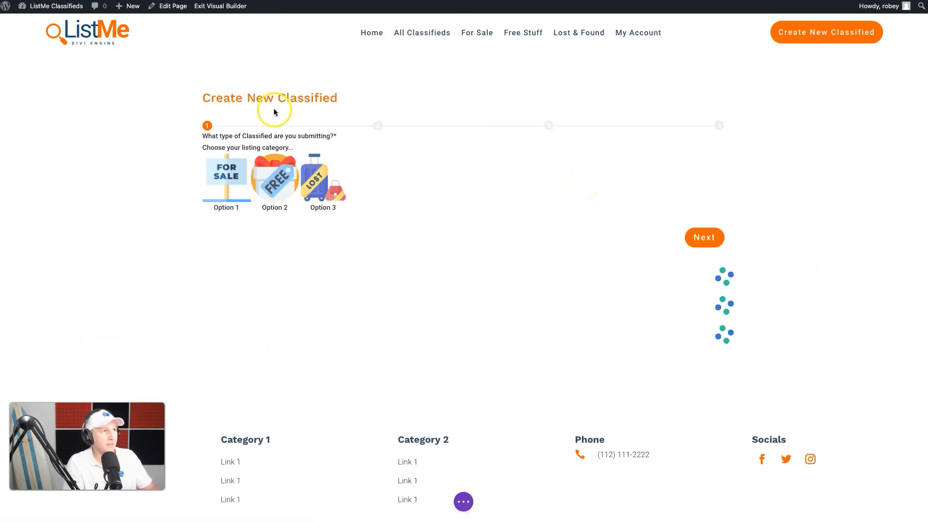
mouse_move(414, 126)
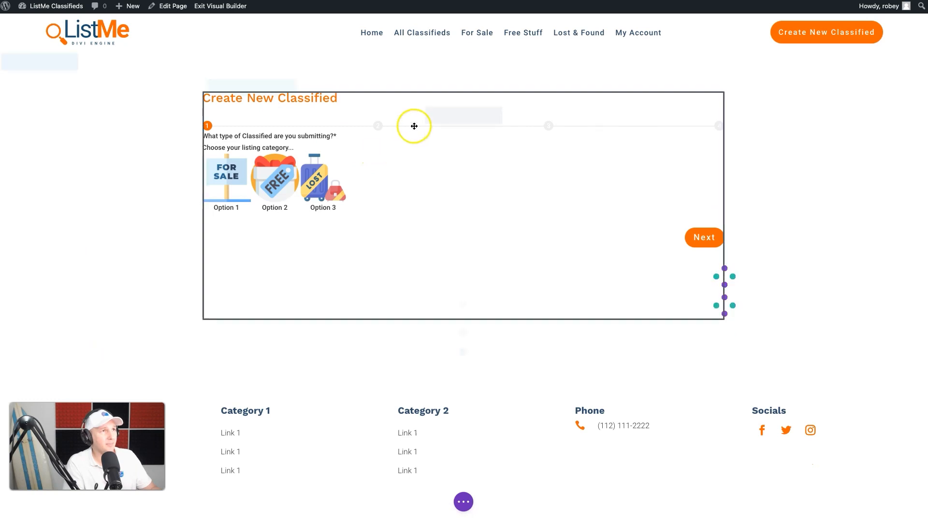
left_click(446, 116)
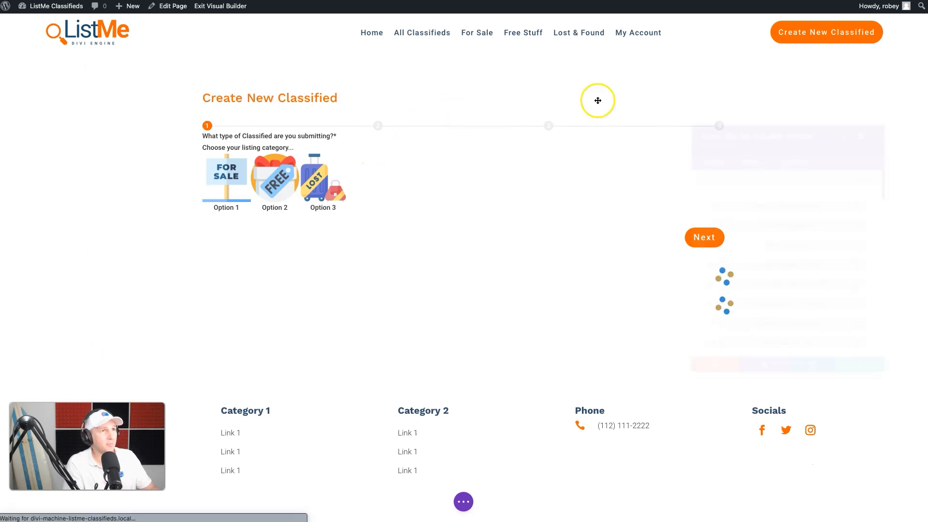
left_click(656, 131)
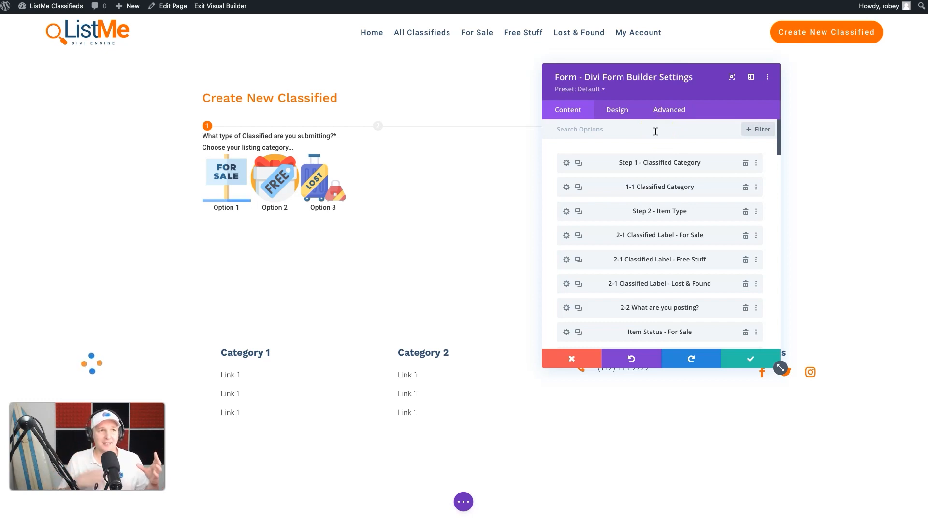
left_click(621, 111)
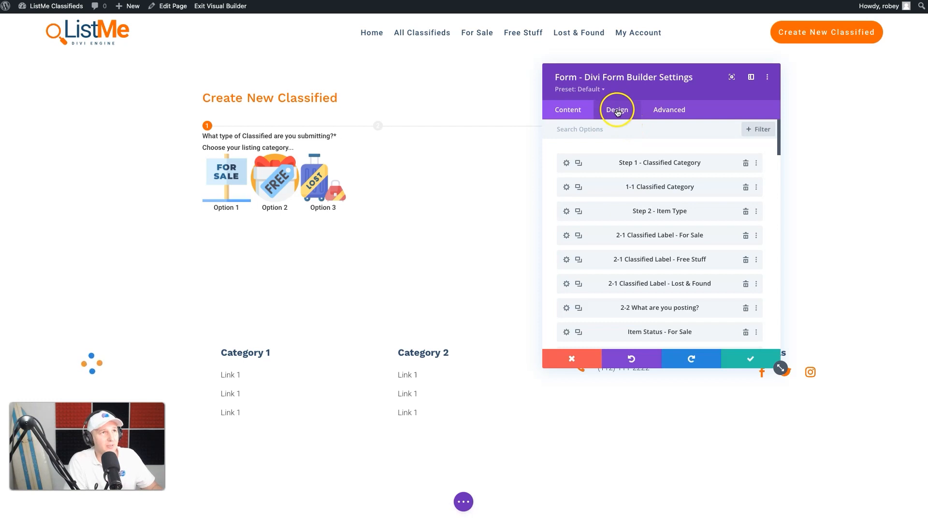
left_click(617, 111)
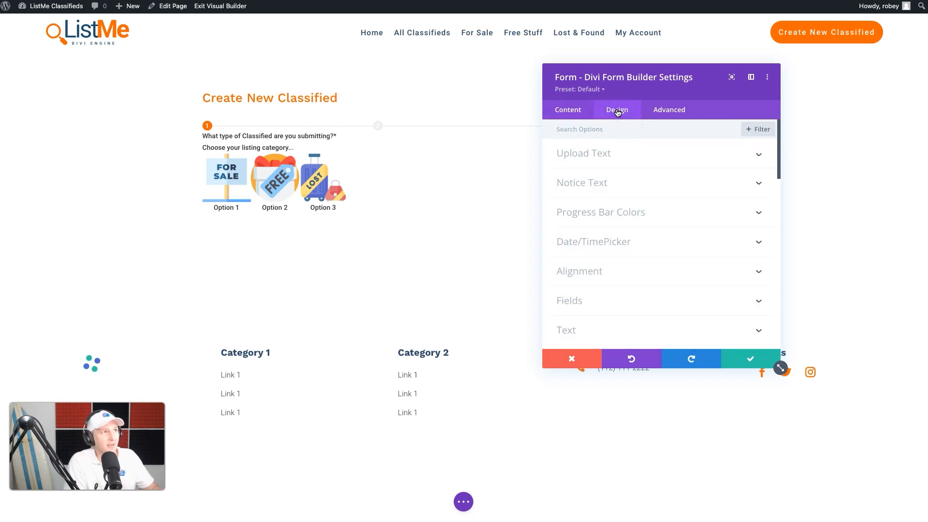
left_click(608, 212)
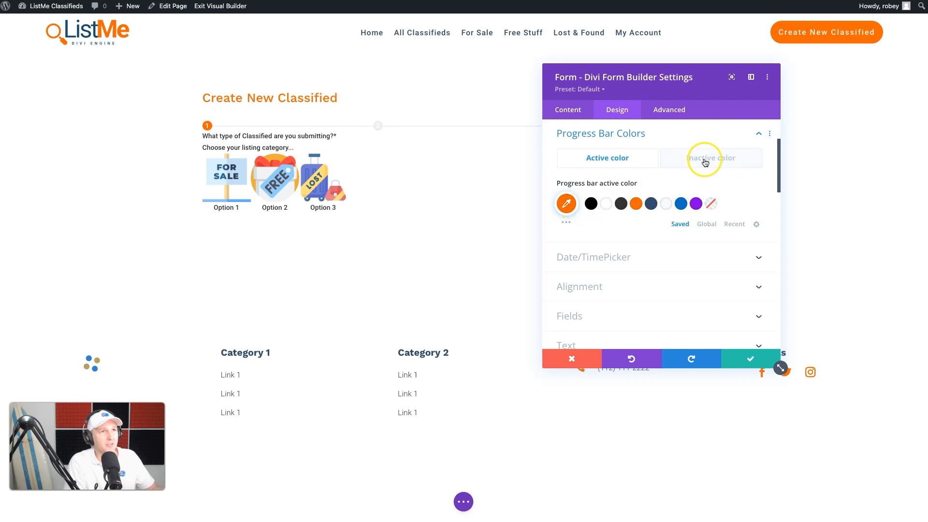
left_click(705, 159)
left_click(651, 204)
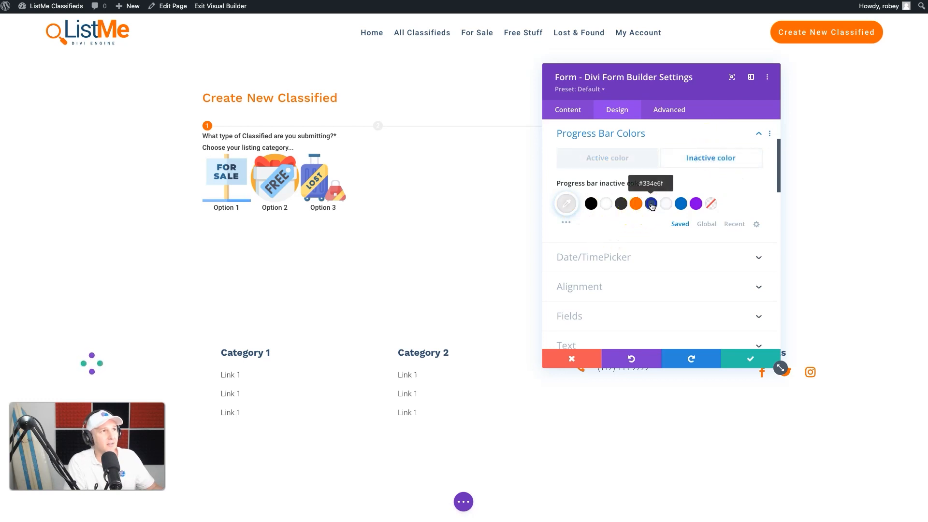
left_click_drag(696, 83, 665, 126)
Step: Review the form's Design options, including the Fields colors, and save the form module
left_click(585, 301)
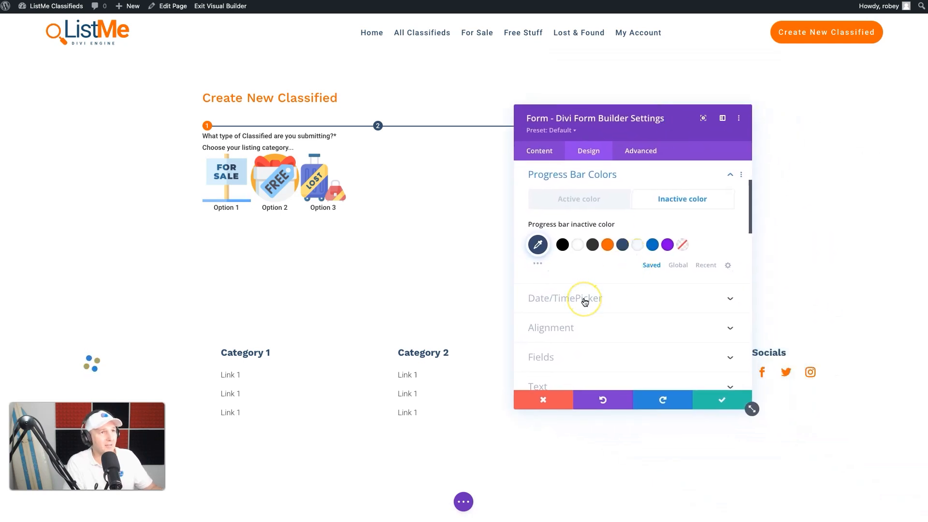
scroll(585, 302, "down", 1)
scroll(585, 302, "up", 2)
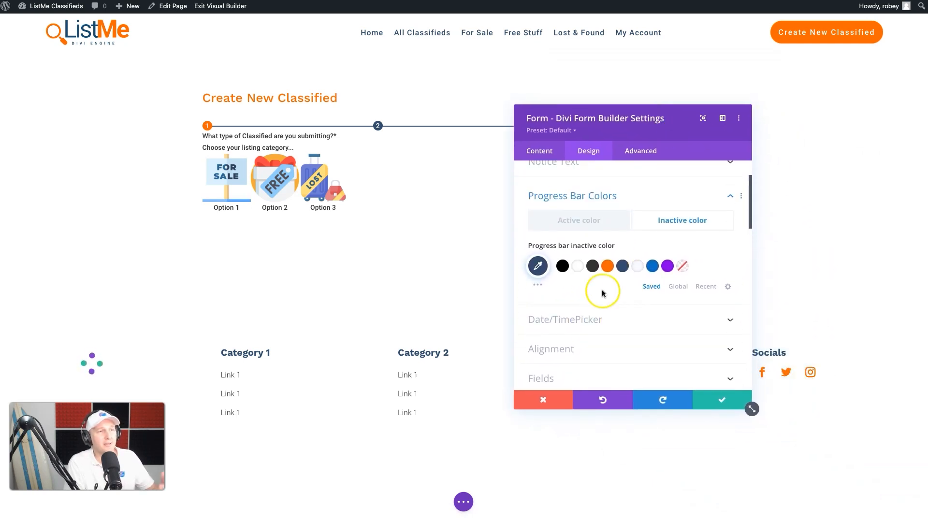
scroll(654, 236, "up", 2)
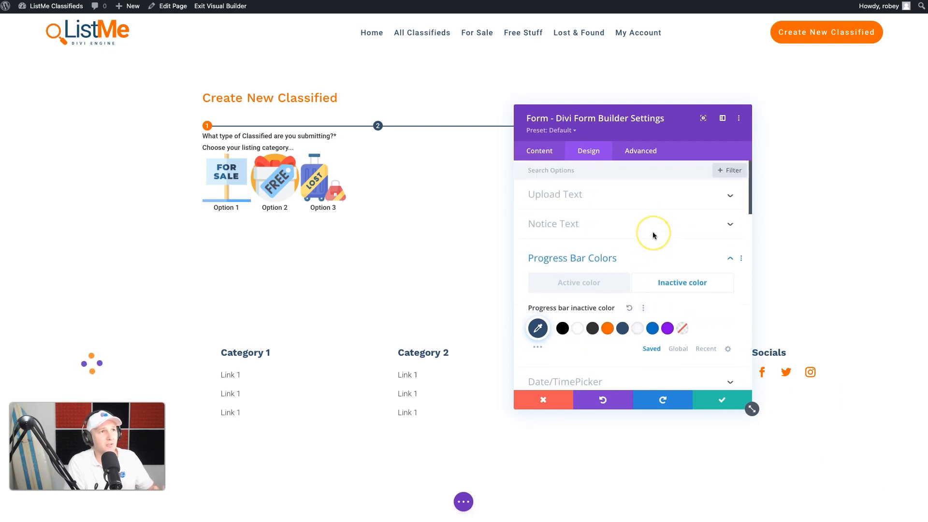
scroll(653, 236, "down", 3)
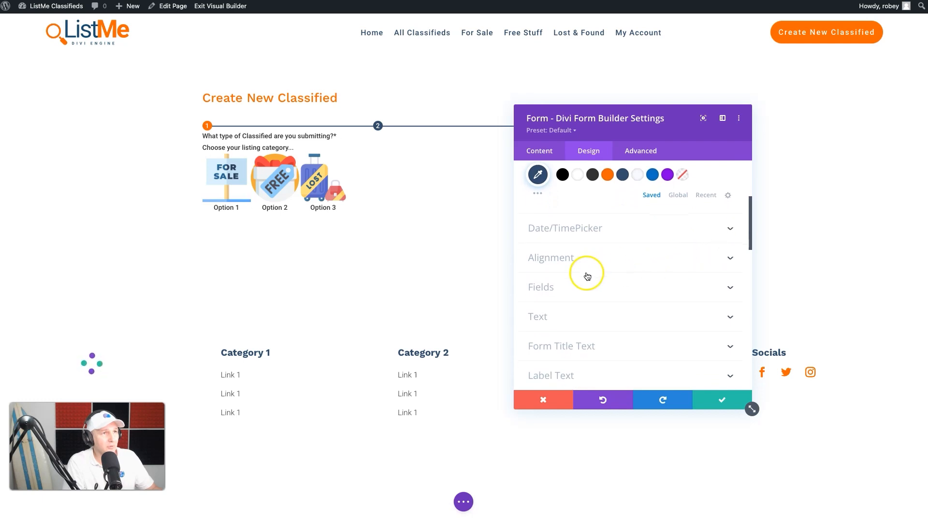
left_click(563, 288)
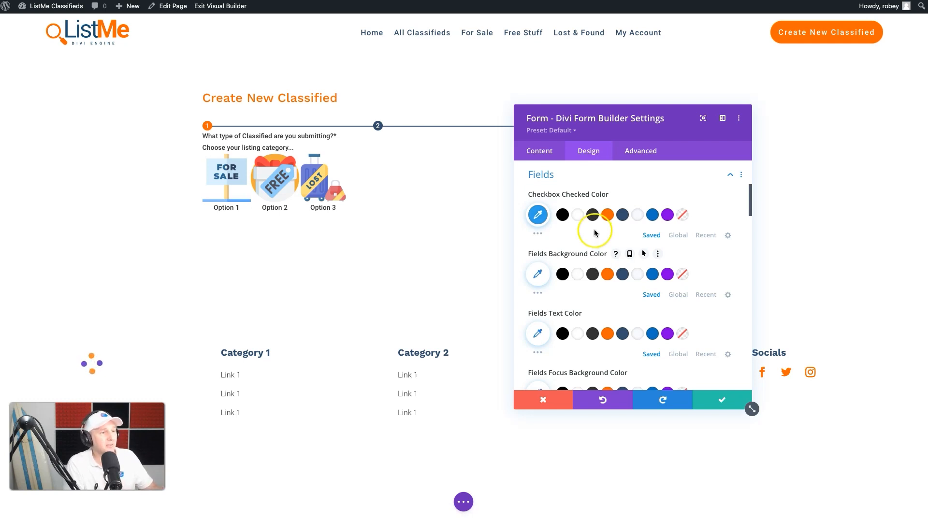
left_click(706, 400)
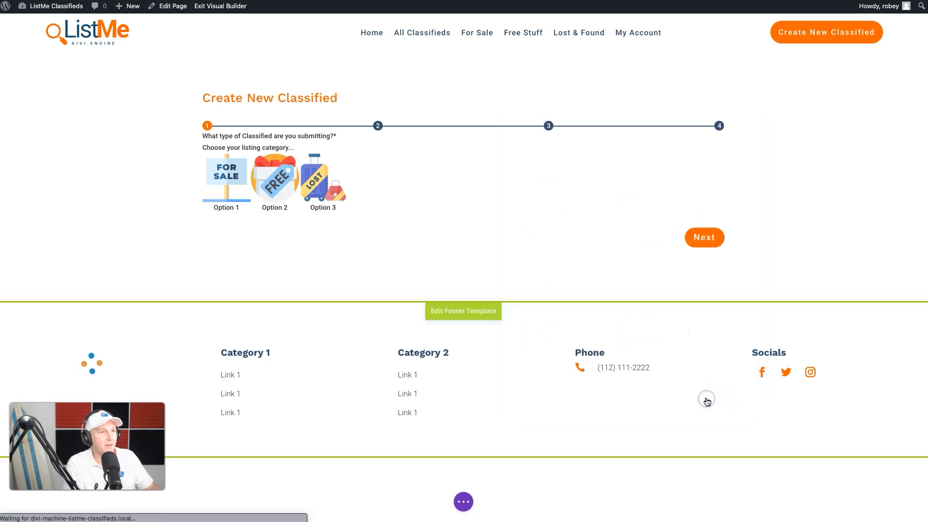
Step: Set the section's background color to #f8fafd and save the section settings
mouse_move(35, 71)
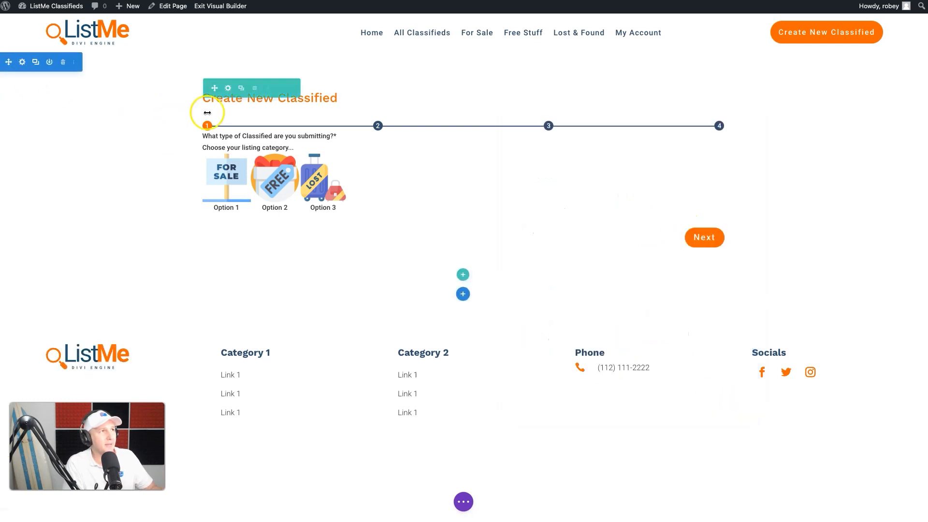
left_click(22, 62)
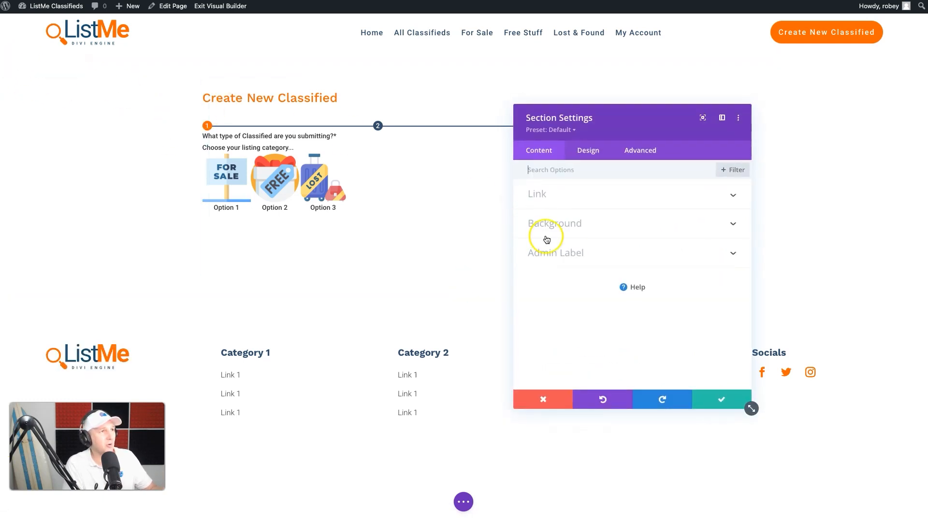
left_click(575, 224)
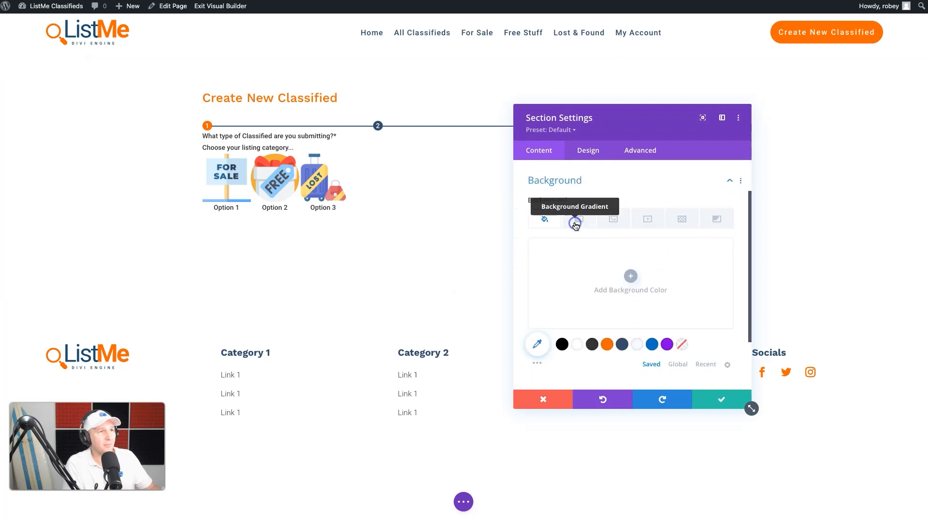
left_click(638, 339)
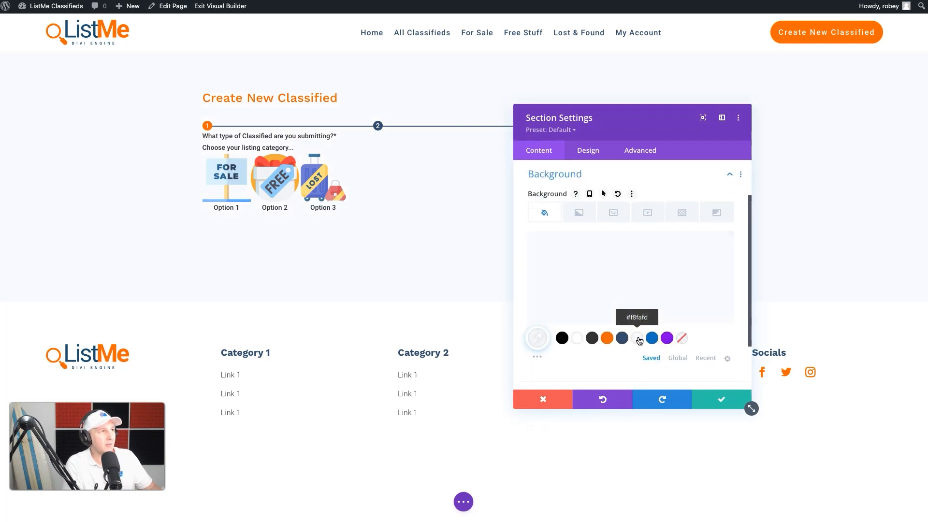
left_click(708, 404)
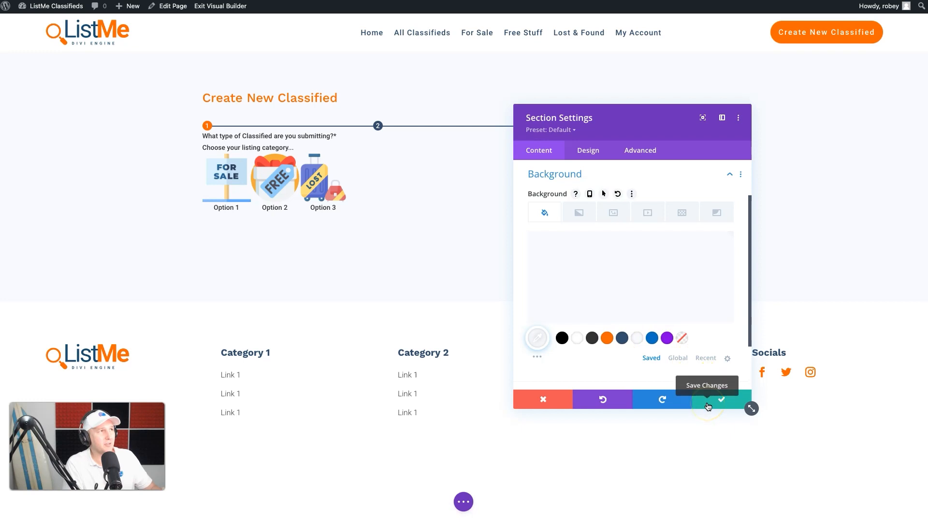
left_click(708, 405)
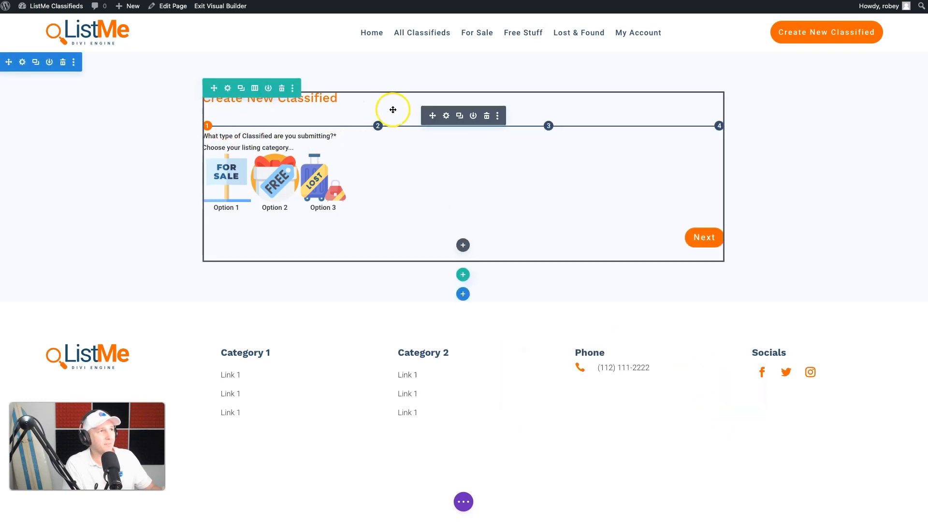
Step: Review the form module's Content settings and close them
left_click(446, 116)
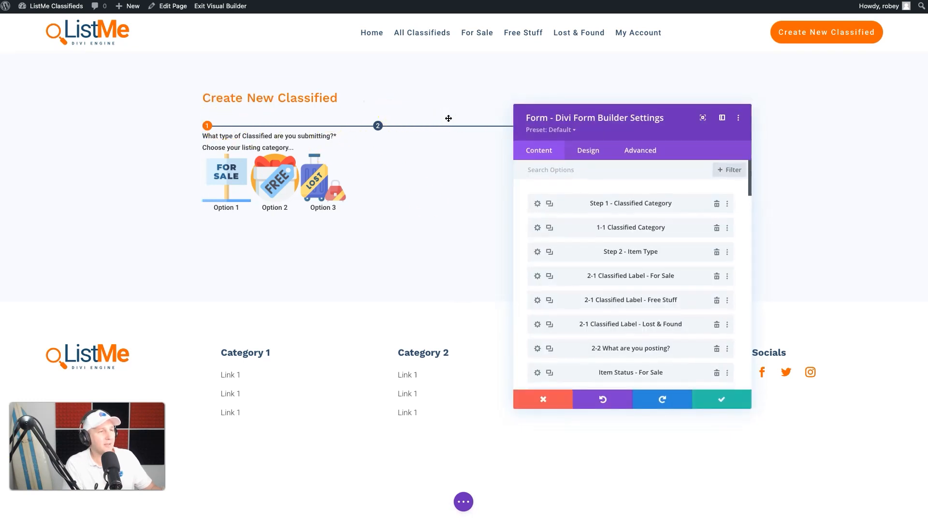
scroll(631, 307, "down", 10)
scroll(631, 308, "down", 10)
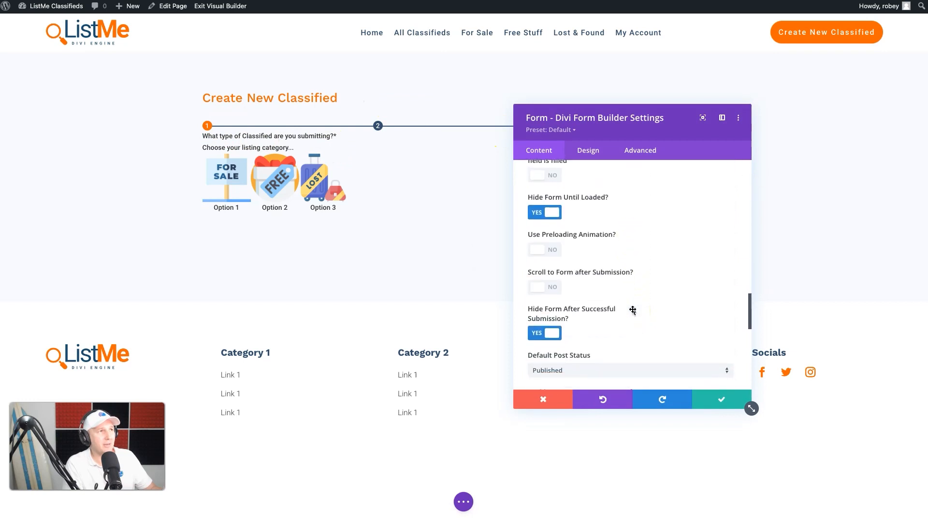
left_click(725, 396)
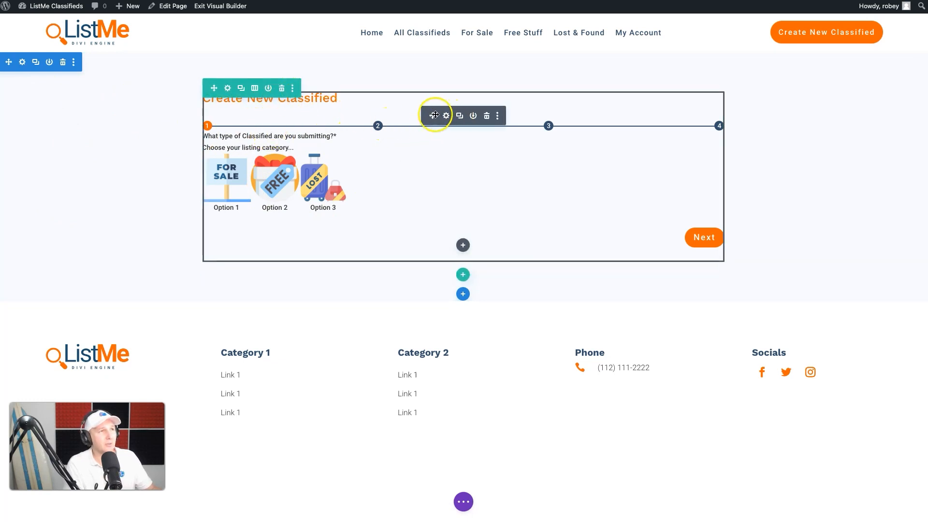
Step: Open the row settings and give the form row a light background color
left_click(231, 89)
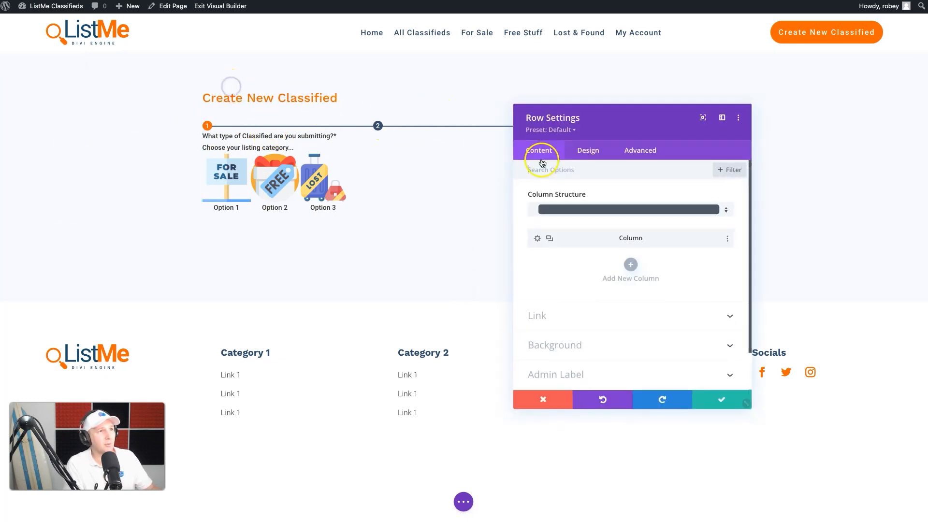
left_click(550, 286)
left_click(636, 360)
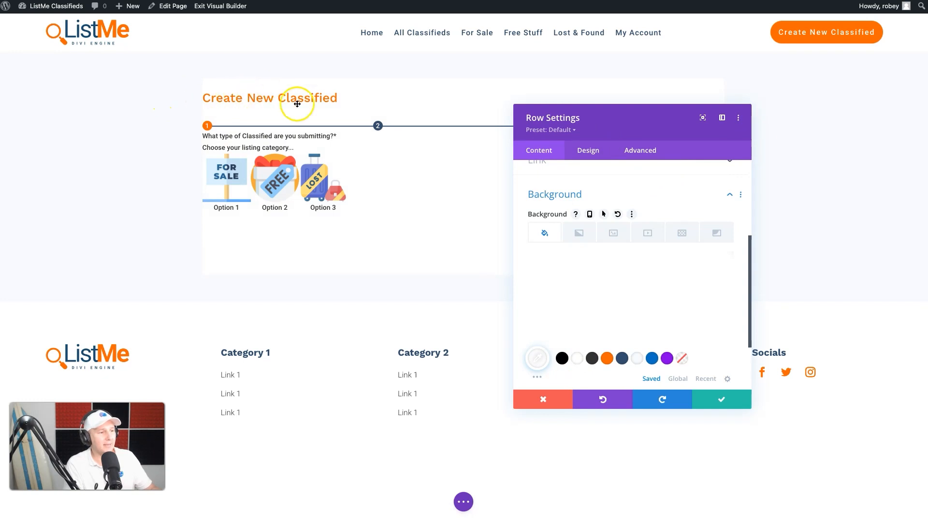
Step: Set the row's padding to 40px on top, bottom, left and right
left_click(588, 151)
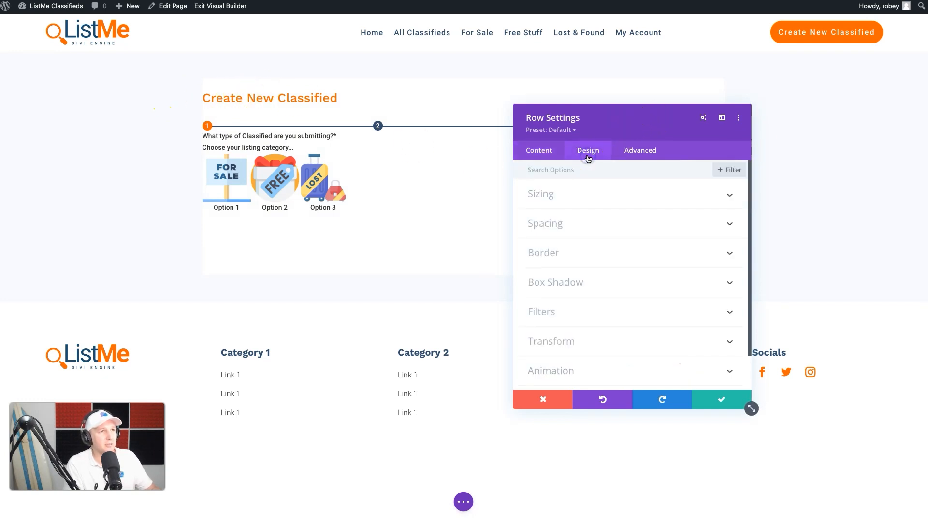
left_click(559, 223)
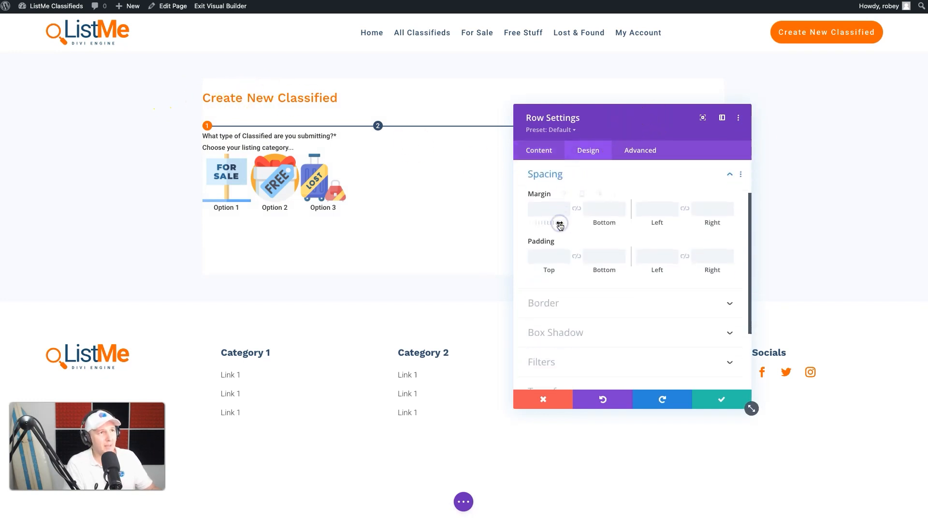
left_click(549, 261)
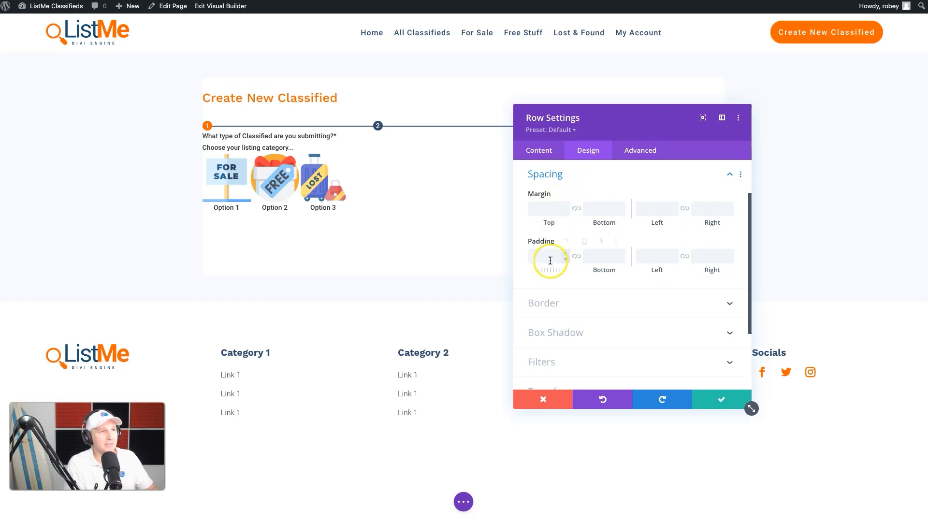
type("40")
left_click(612, 269)
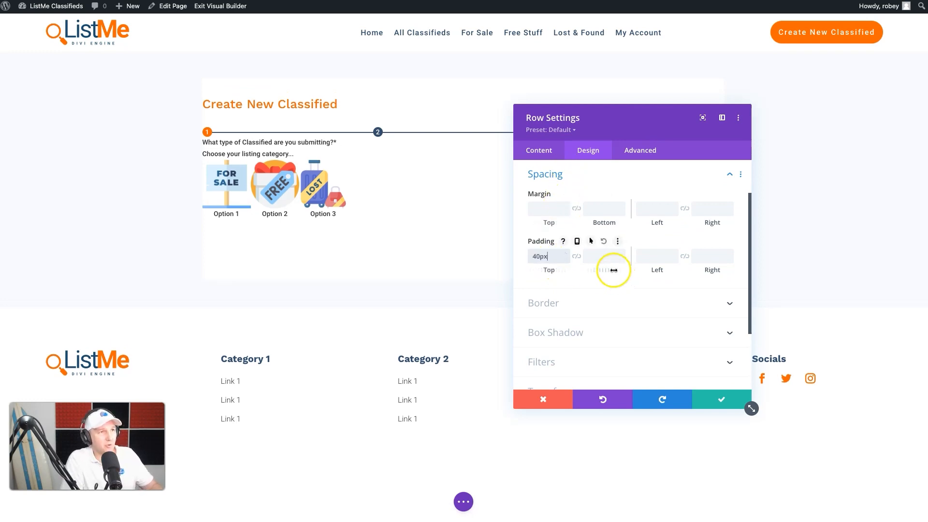
left_click(577, 256)
left_click(643, 258)
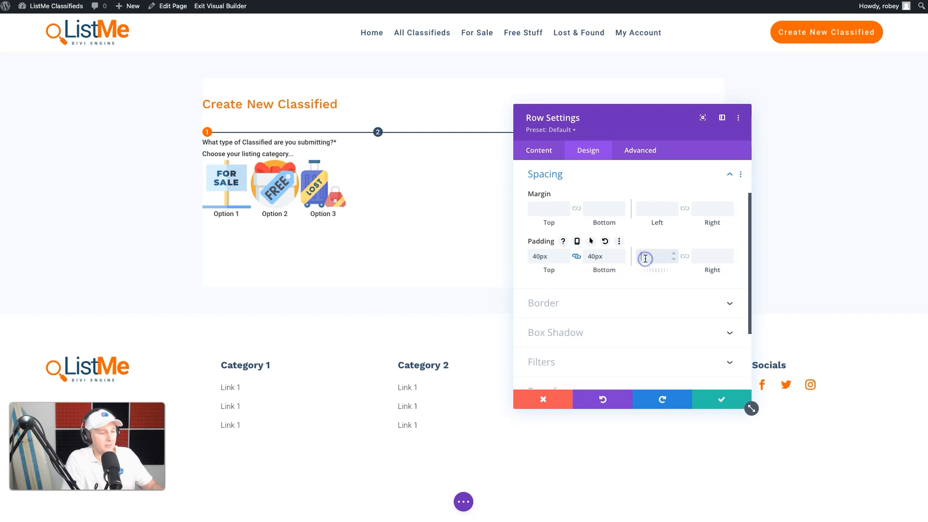
type("40")
left_click(685, 256)
Step: Adjust the row's rounded corners in the Border settings and save the row
left_click(605, 300)
left_click(556, 227)
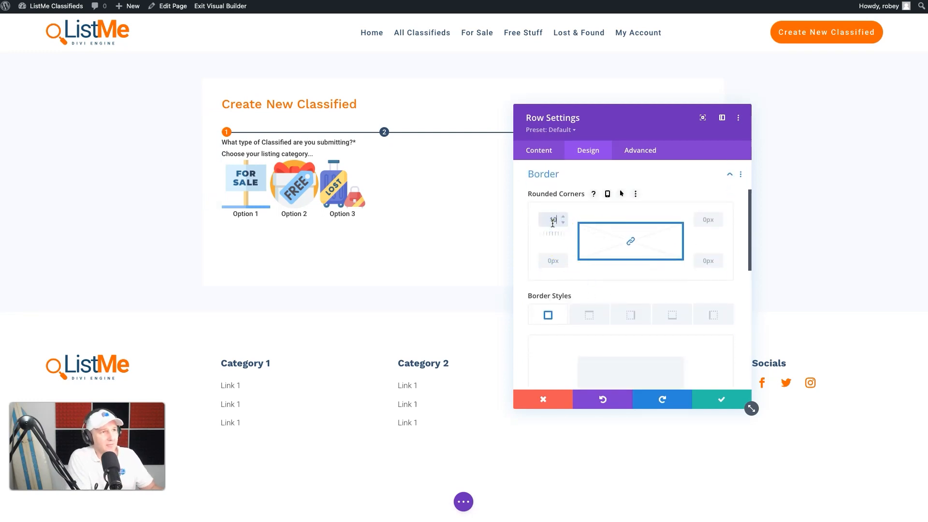
left_click(722, 401)
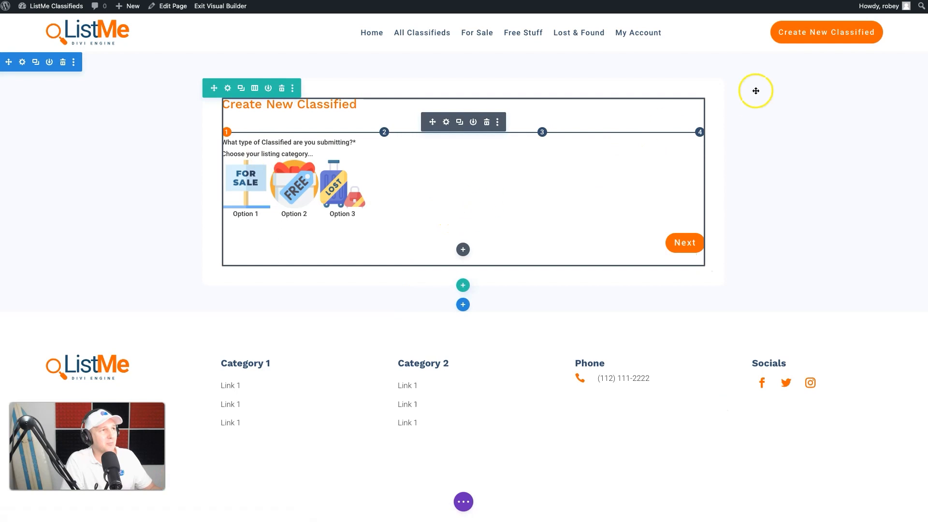
Step: Open the form module's design settings and set the fields background color to the light gray swatch
left_click(445, 122)
left_click_drag(591, 121, 711, 86)
left_click(704, 115)
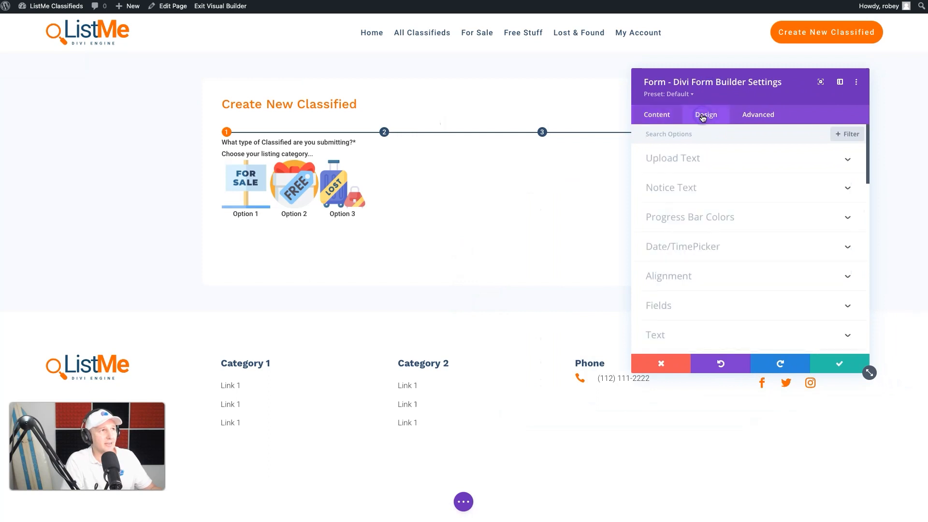
scroll(684, 269, "down", 2)
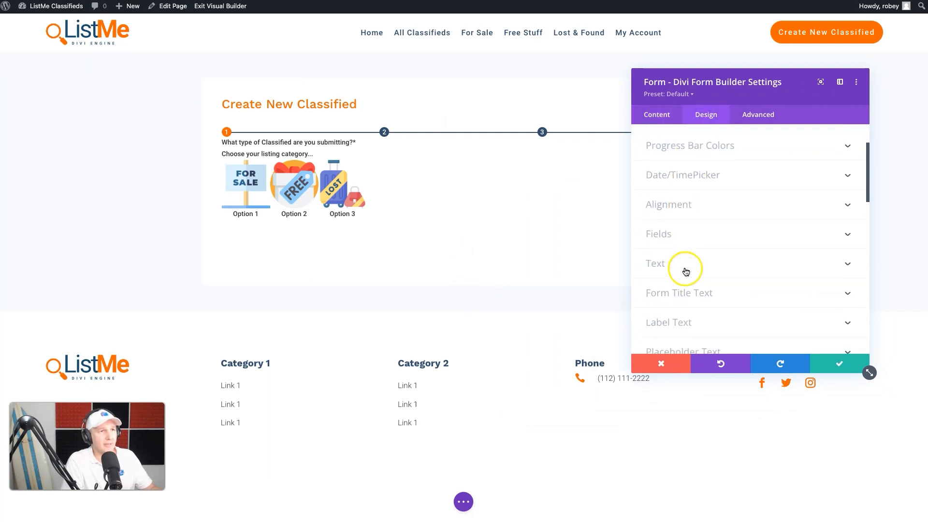
left_click(659, 234)
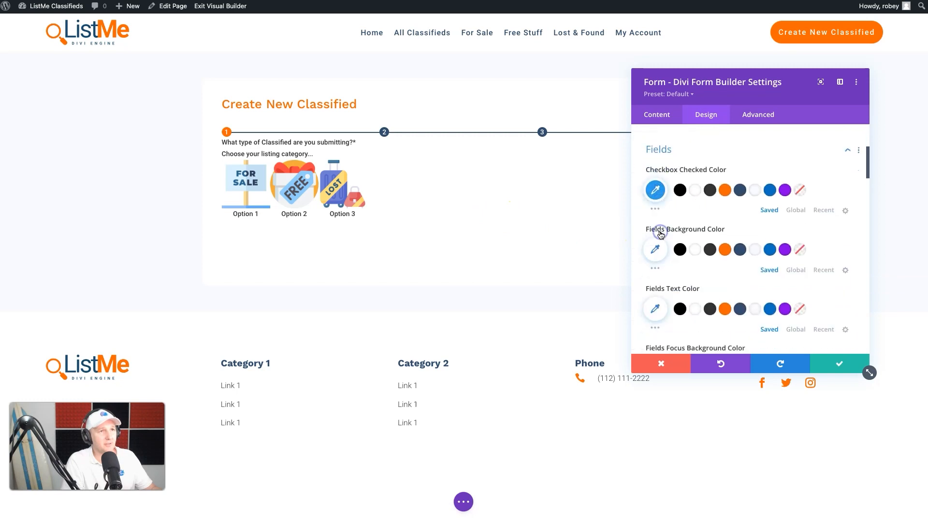
left_click(755, 239)
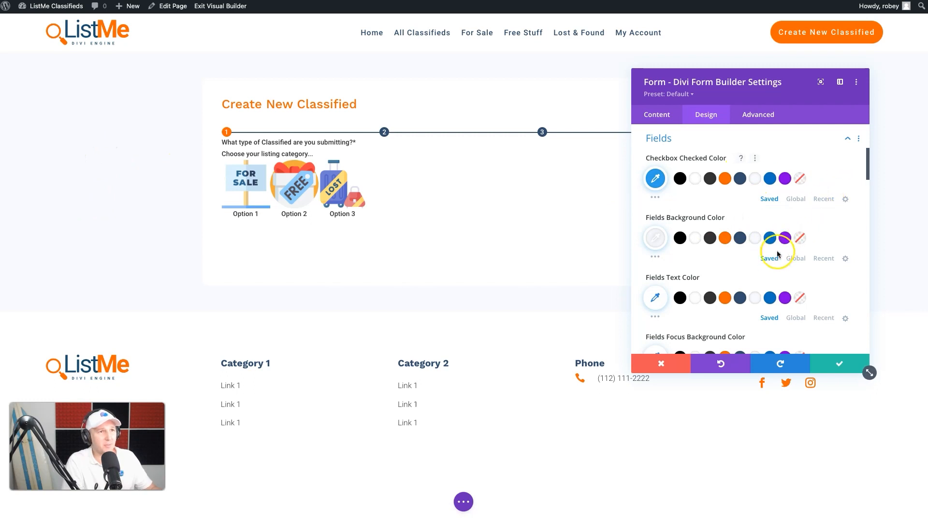
Step: Set the fields focus background color to light gray and the focus text color to dark blue
scroll(768, 244, "down", 2)
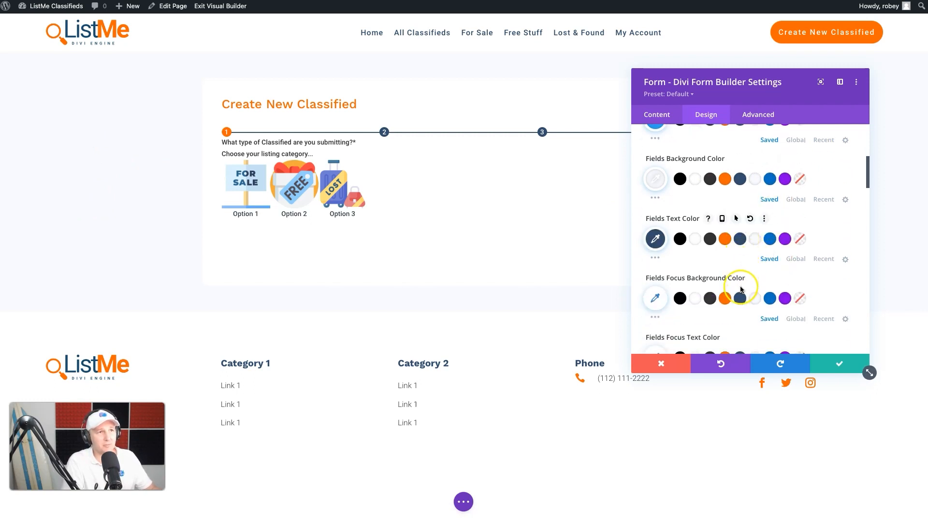
scroll(747, 290, "down", 2)
left_click(755, 206)
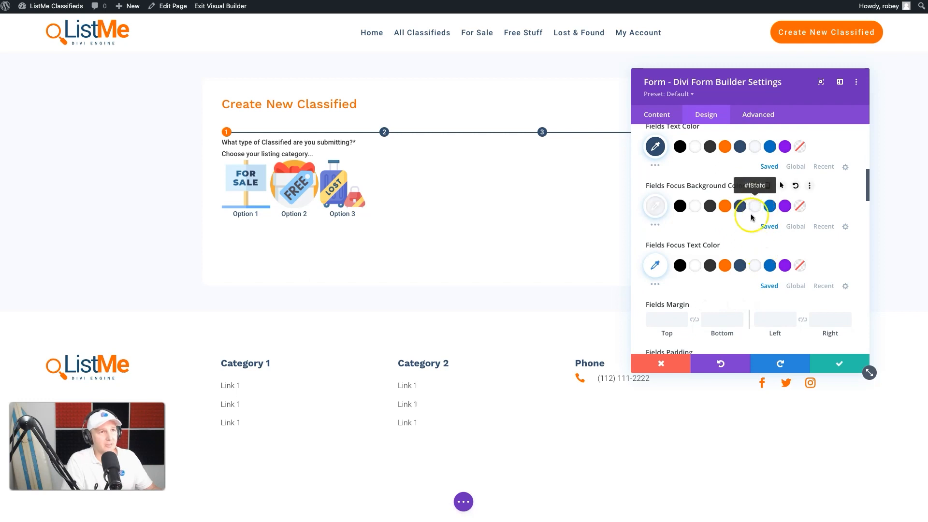
left_click(739, 265)
Step: Set the fields font weight to Light and the fields text size to 16px
scroll(739, 268, "down", 5)
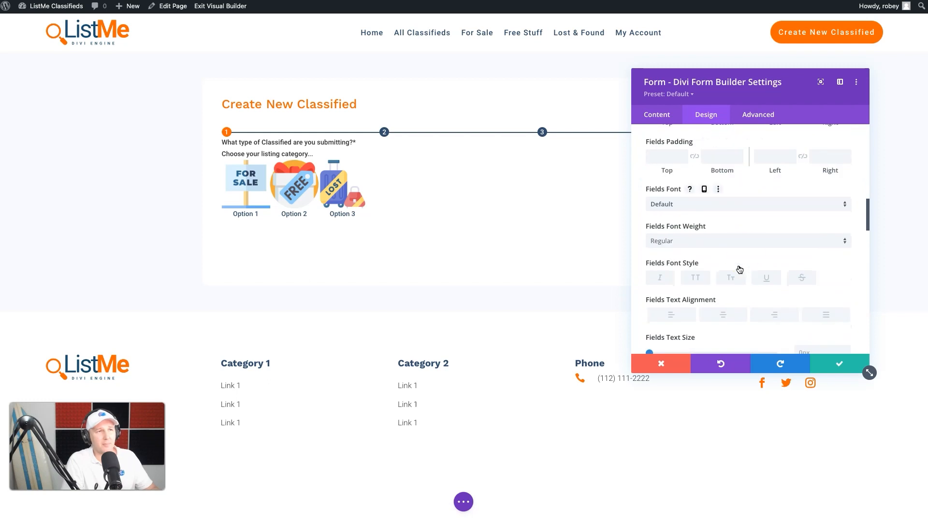
left_click(746, 241)
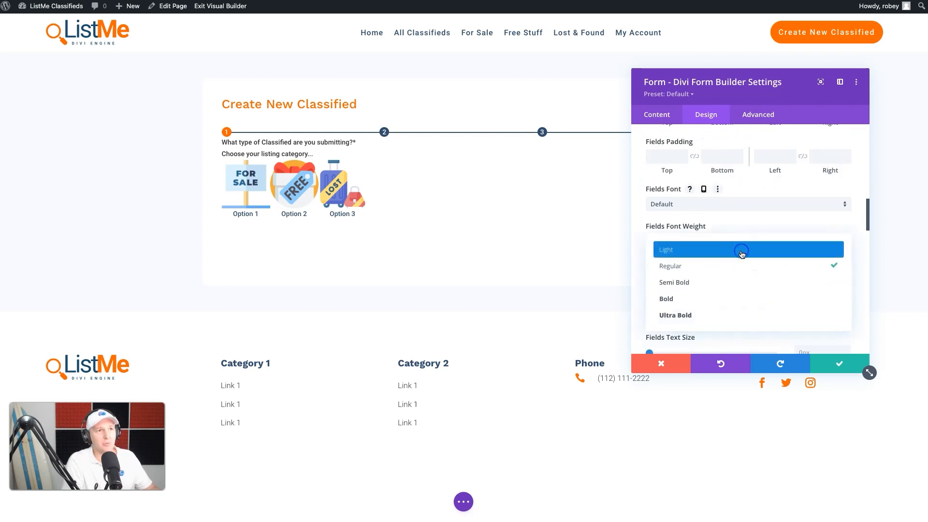
left_click(742, 250)
scroll(770, 288, "down", 2)
left_click(834, 261)
type("16px")
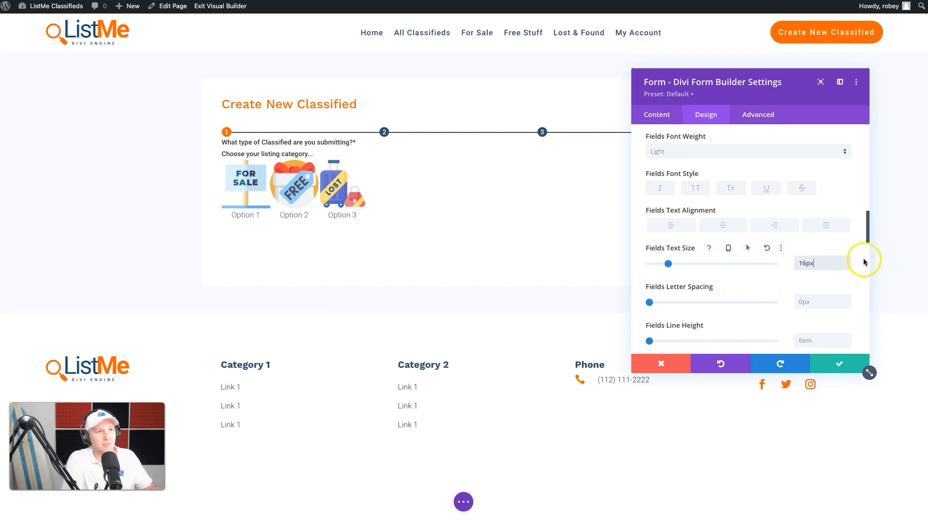
Step: Style the form title text as Bold, dark blue, with a 38px text size
scroll(741, 258, "down", 5)
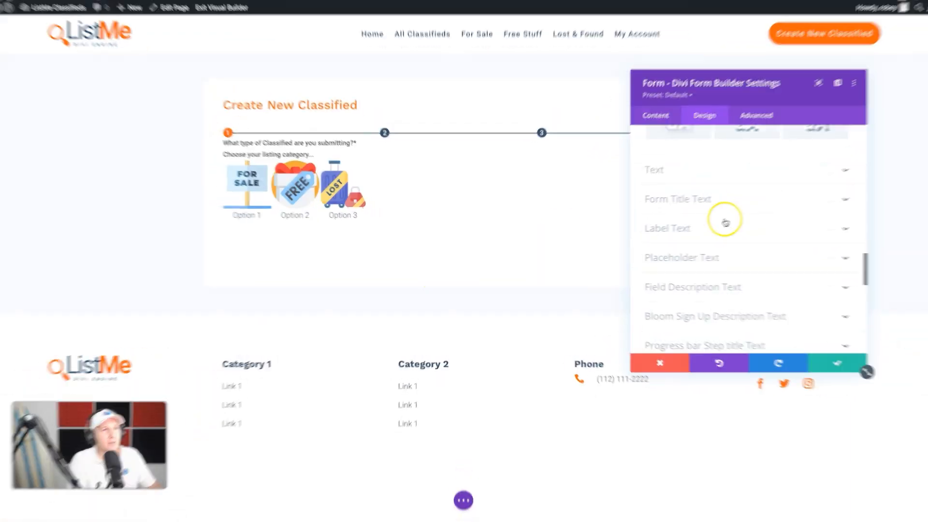
left_click(702, 199)
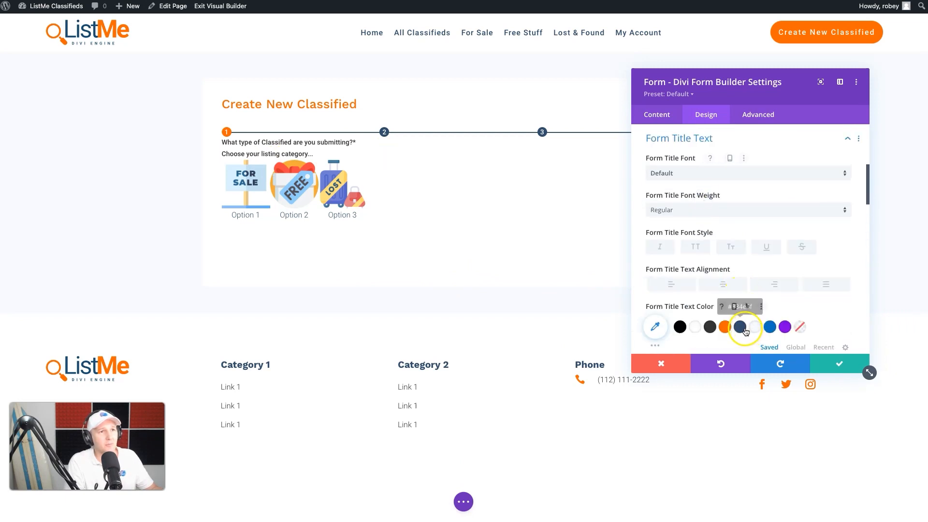
left_click(686, 205)
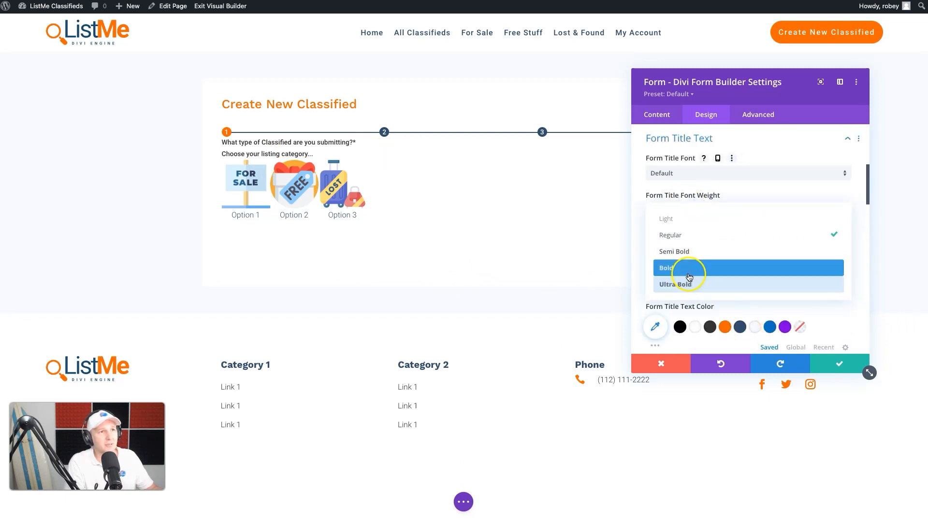
left_click(689, 269)
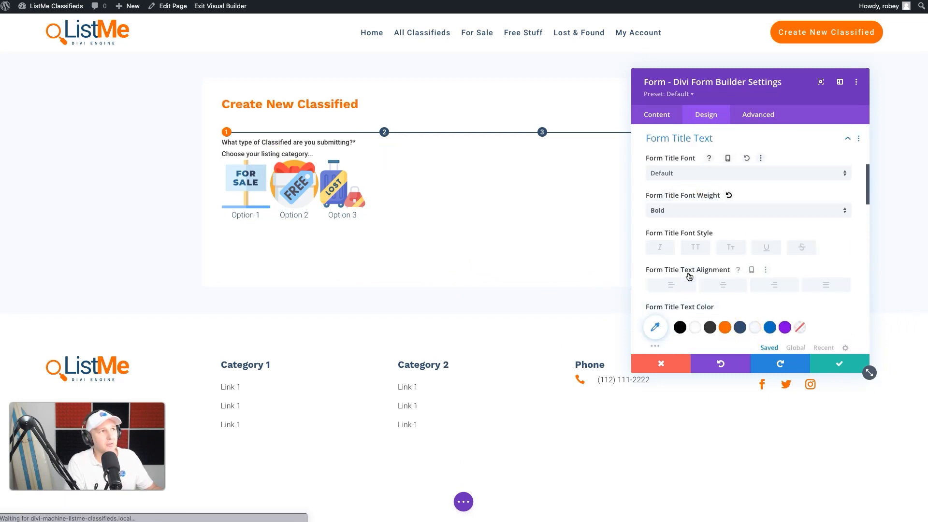
left_click(739, 328)
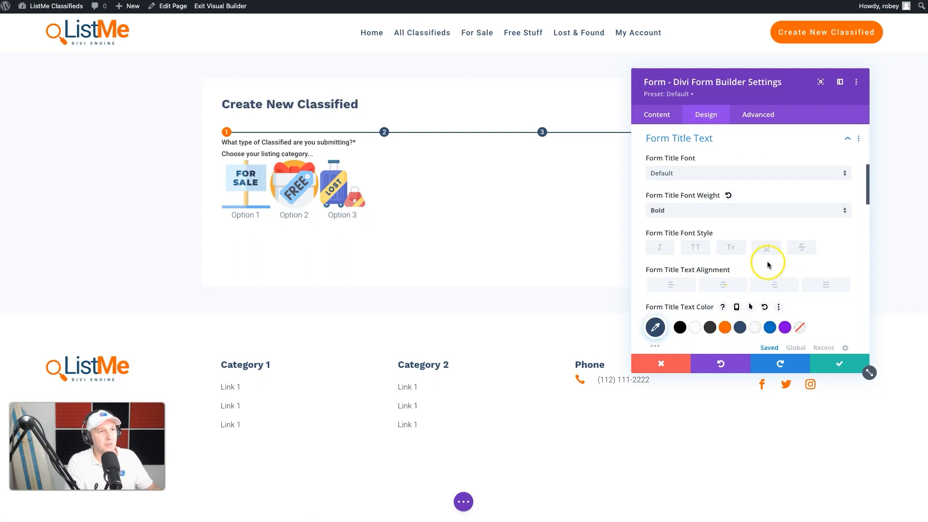
scroll(767, 261, "down", 3)
left_click(796, 285)
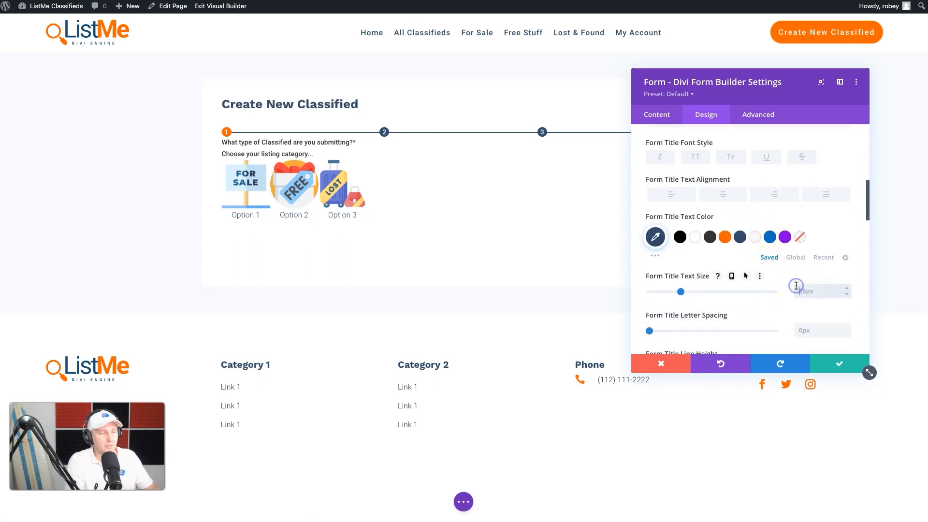
type("38px")
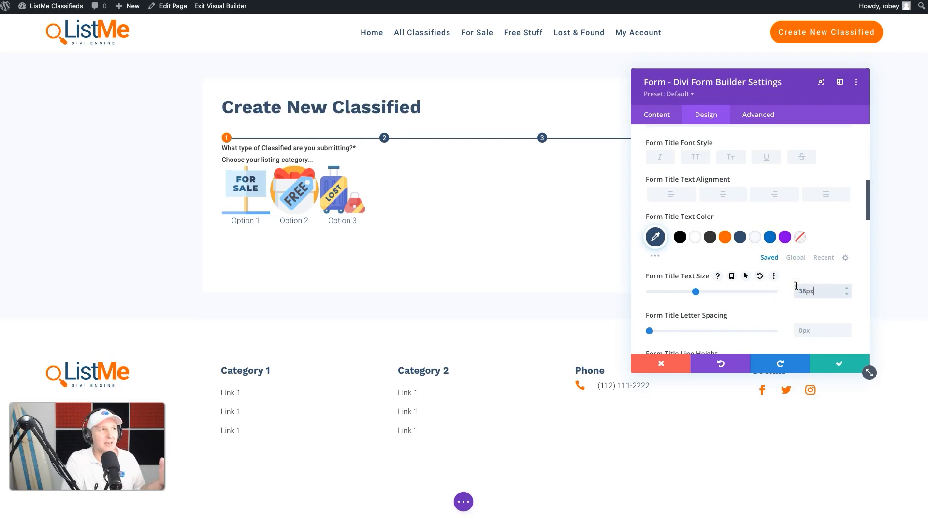
Step: Set the progress bar's bottom margin to 50px in the Spacing settings
scroll(718, 309, "up", 1)
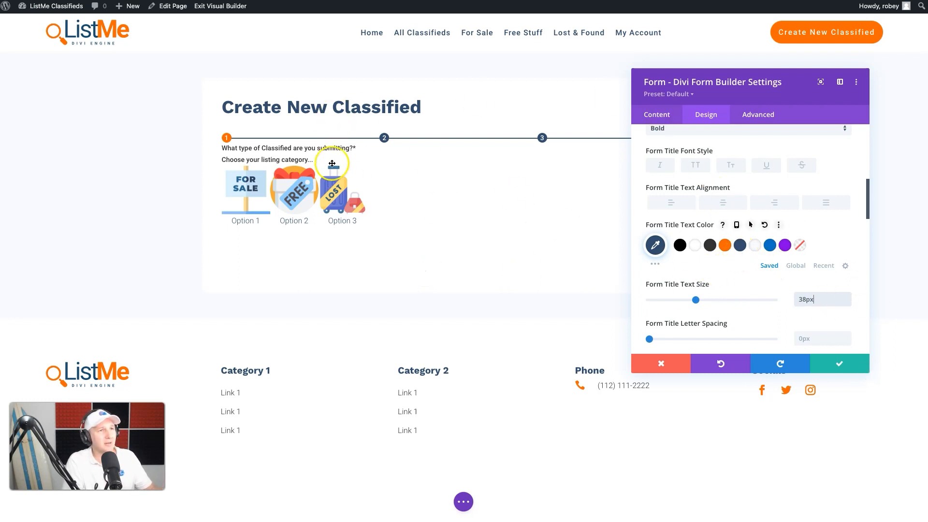
scroll(768, 298, "down", 2)
scroll(768, 298, "up", 7)
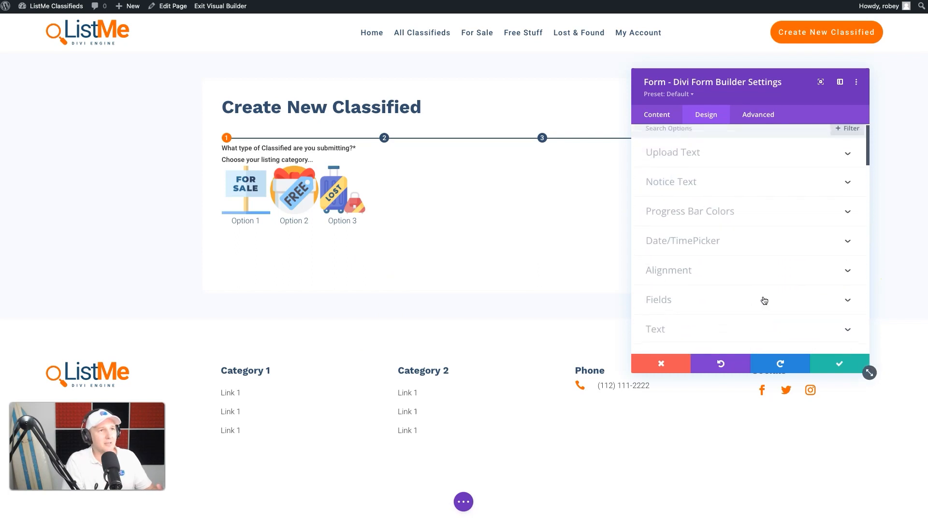
scroll(714, 218, "down", 3)
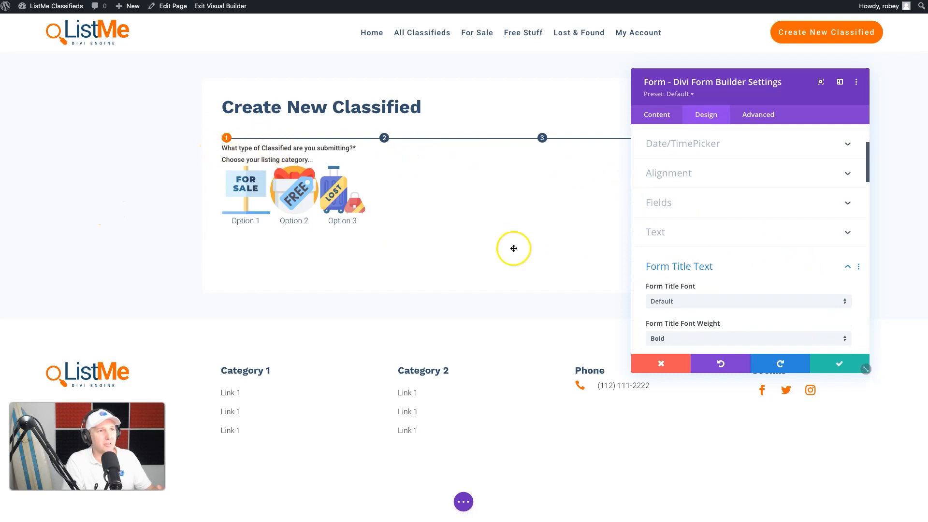
left_click(703, 234)
left_click(747, 145)
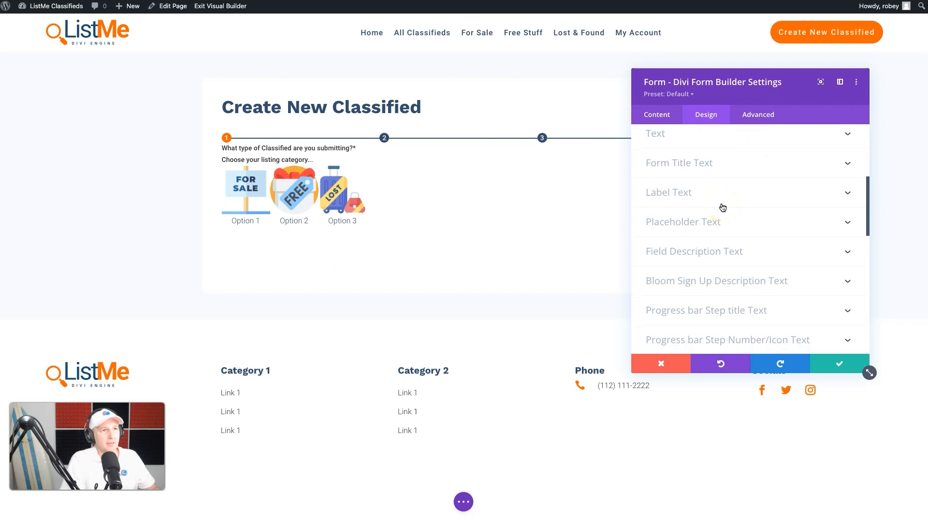
scroll(724, 227, "down", 5)
scroll(727, 244, "up", 2)
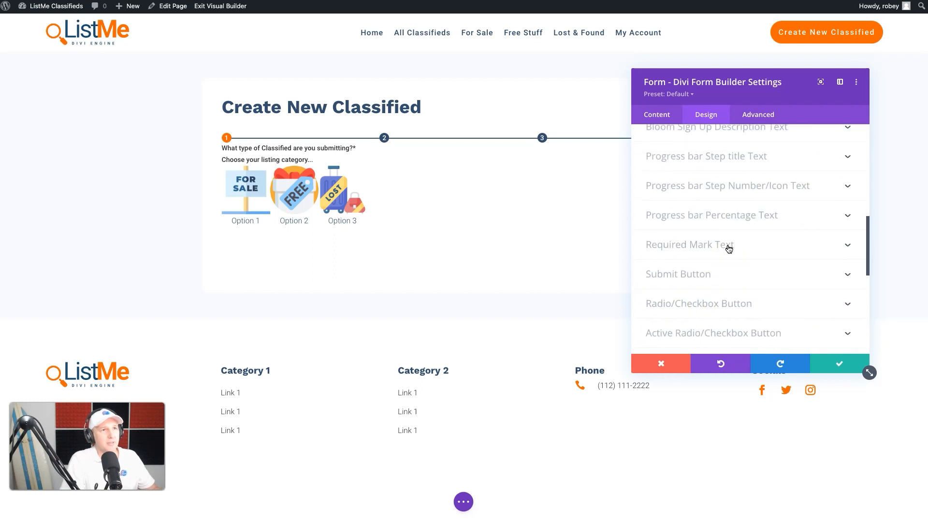
scroll(728, 248, "down", 5)
left_click(727, 247)
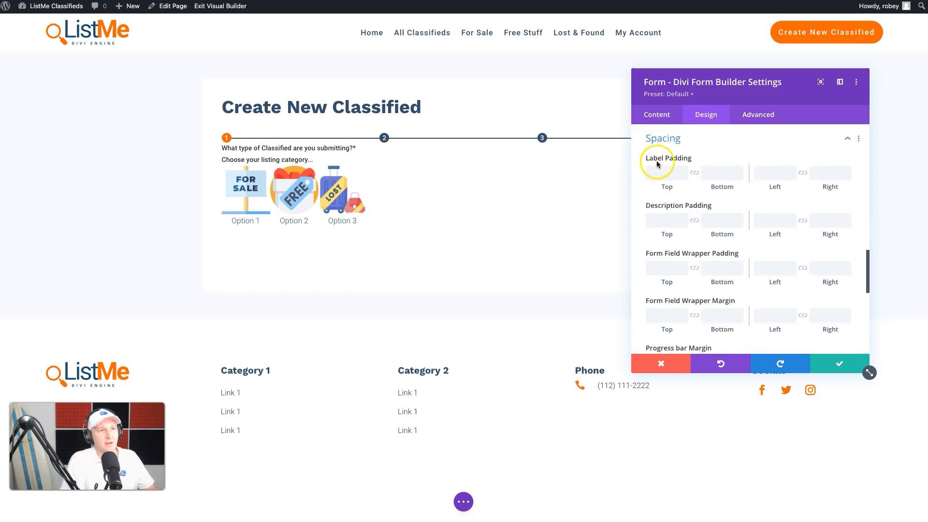
scroll(696, 331, "down", 4)
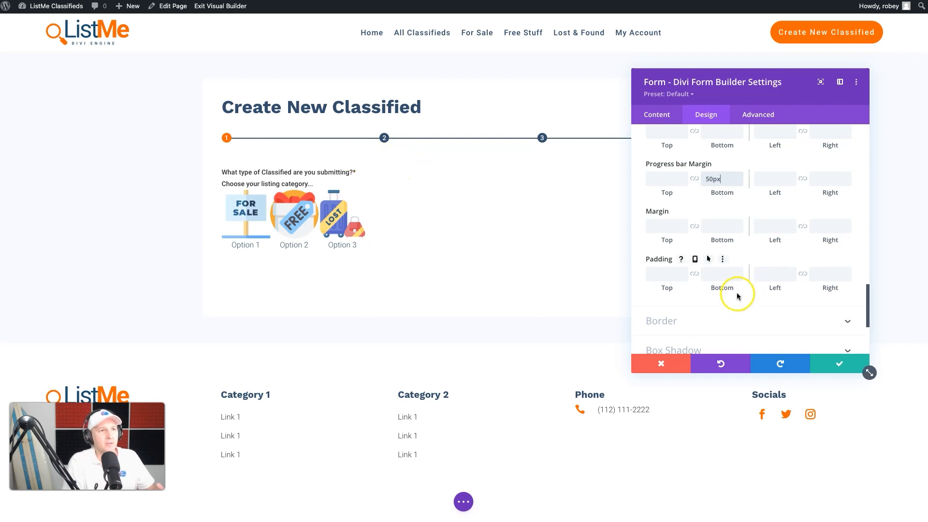
Step: Review the form's Spacing and Border settings, including input rounded corners and field wrapper borders
scroll(773, 242, "up", 5)
scroll(776, 234, "down", 10)
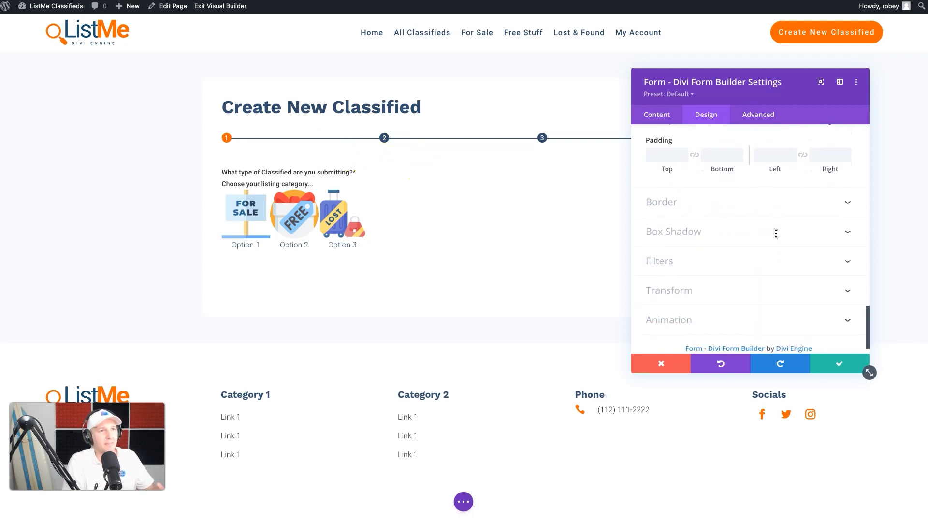
scroll(777, 232, "up", 4)
scroll(793, 194, "up", 5)
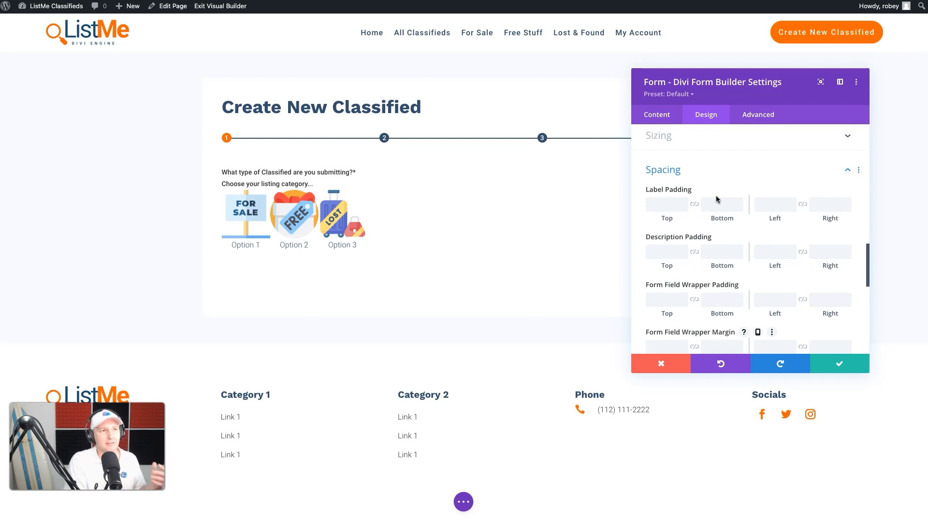
scroll(688, 251, "down", 3)
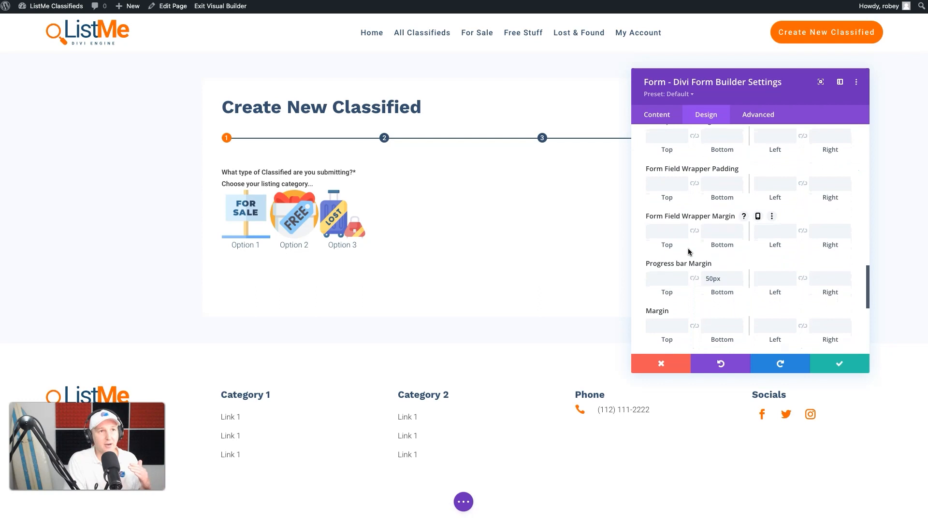
scroll(688, 249, "up", 5)
left_click(678, 324)
scroll(668, 245, "down", 3)
left_click(668, 242)
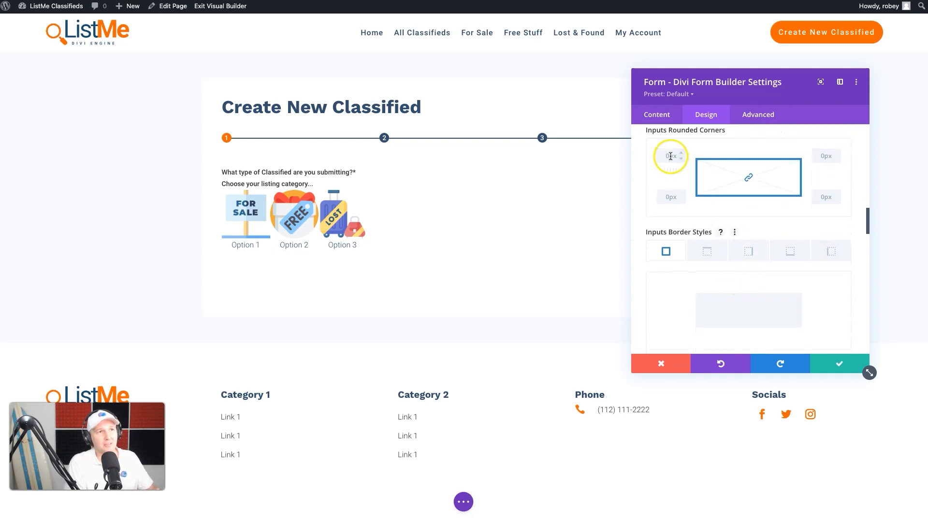
scroll(684, 213, "down", 5)
scroll(686, 215, "down", 5)
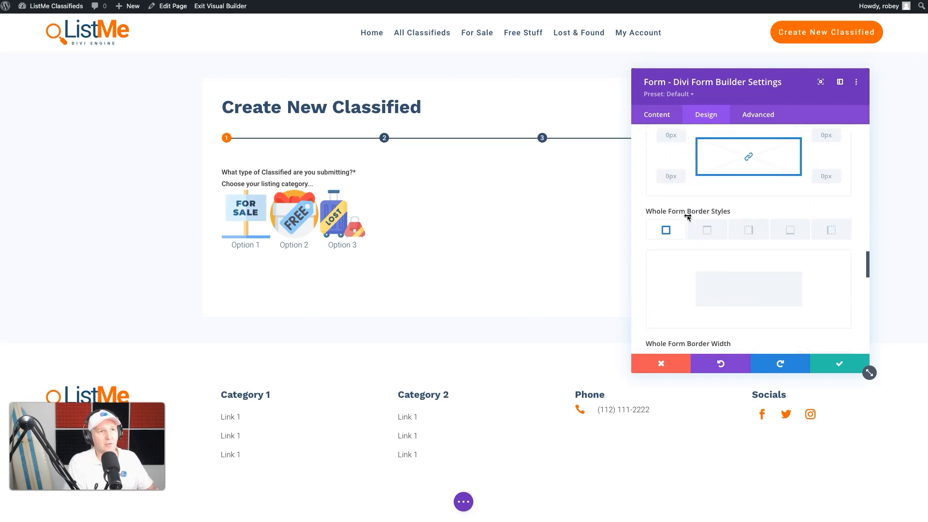
left_click(706, 183)
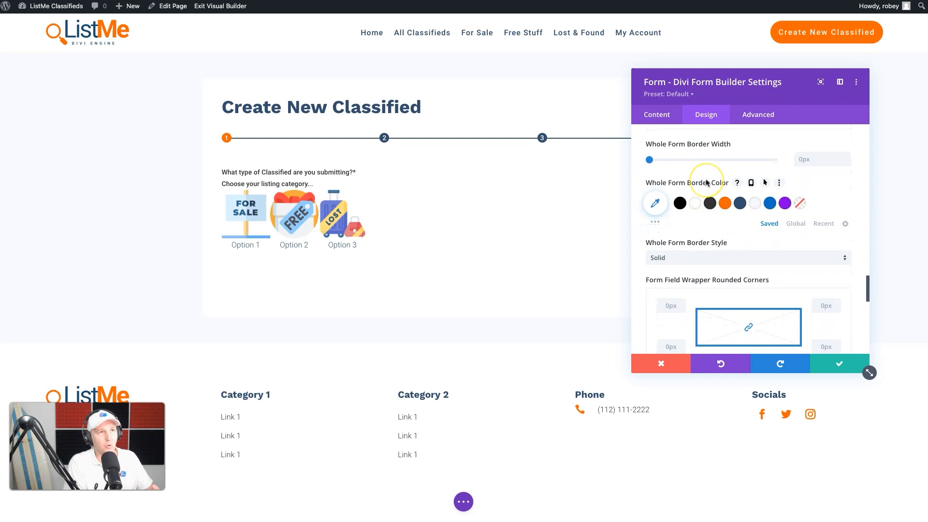
scroll(705, 183, "down", 10)
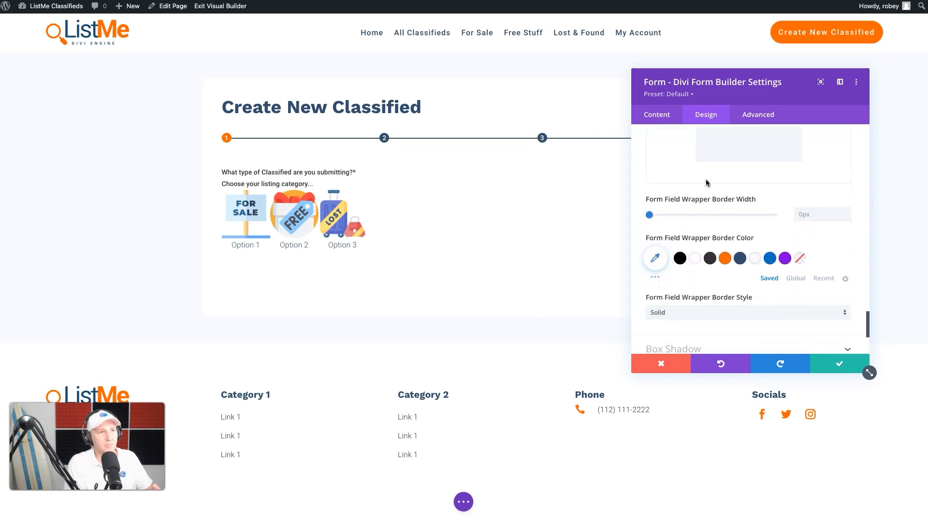
left_click(701, 207)
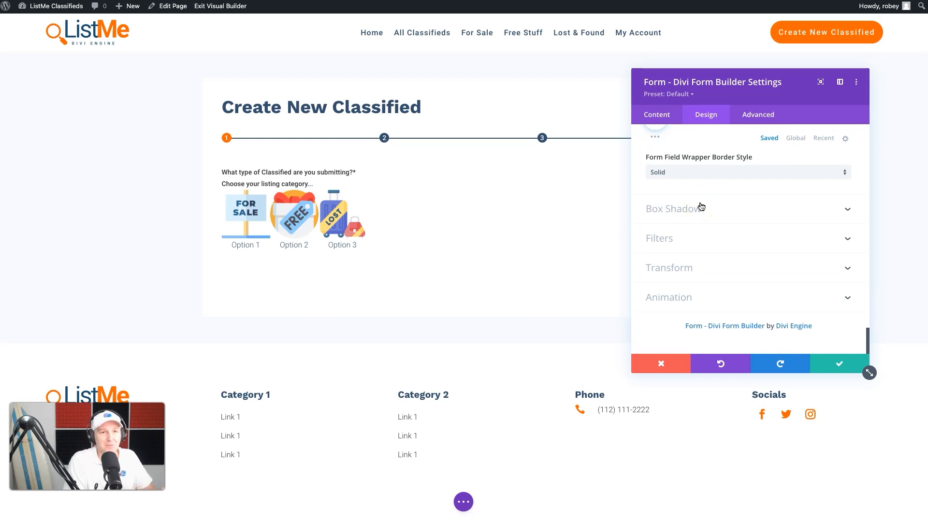
scroll(701, 207, "up", 15)
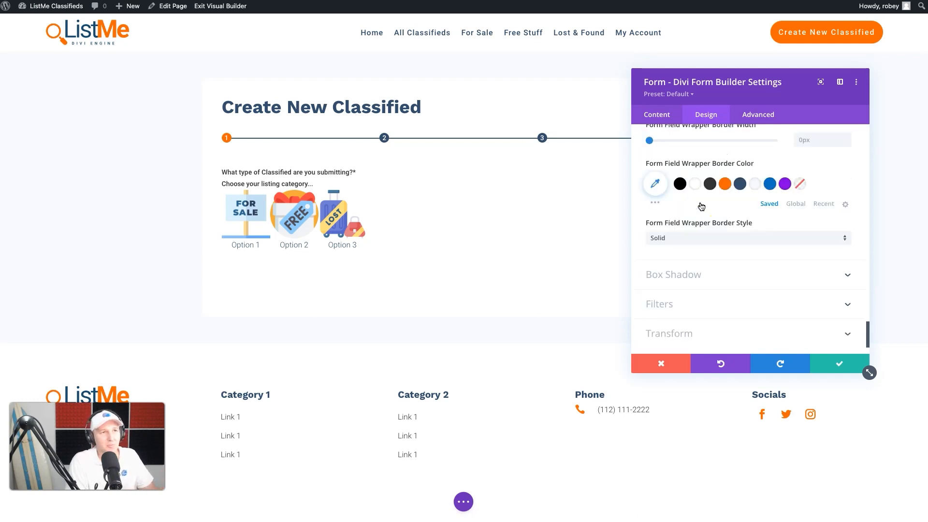
scroll(701, 207, "down", 2)
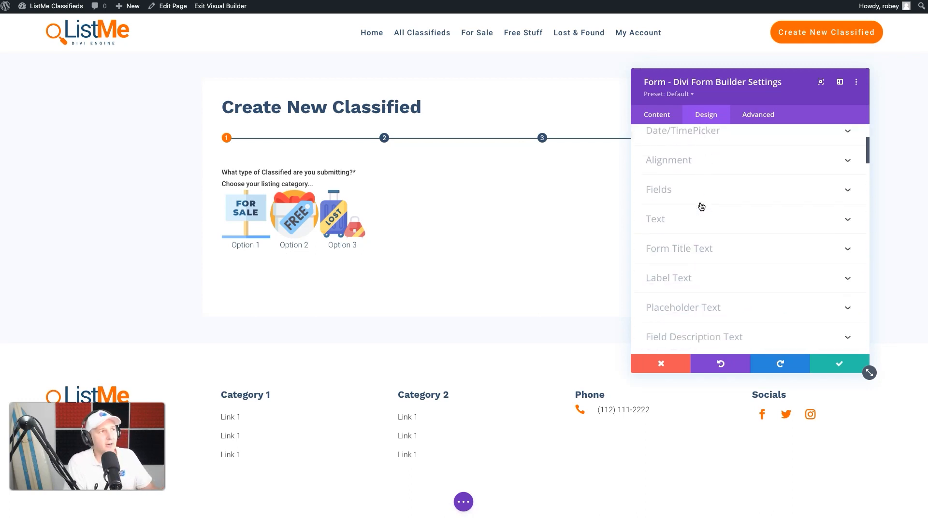
Step: Open the form's Label Text settings and set the label font weight to Regular
left_click(718, 271)
left_click(700, 210)
left_click(676, 218)
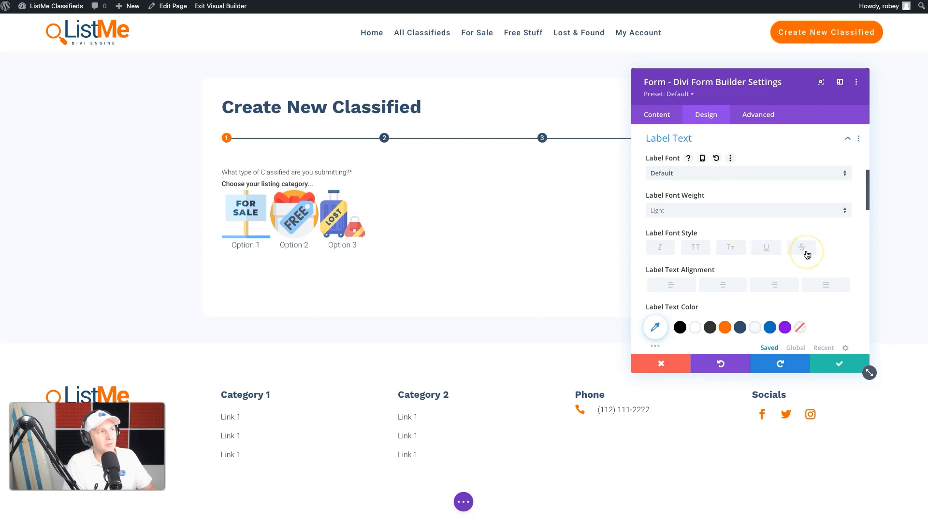
scroll(806, 254, "down", 1)
left_click(735, 183)
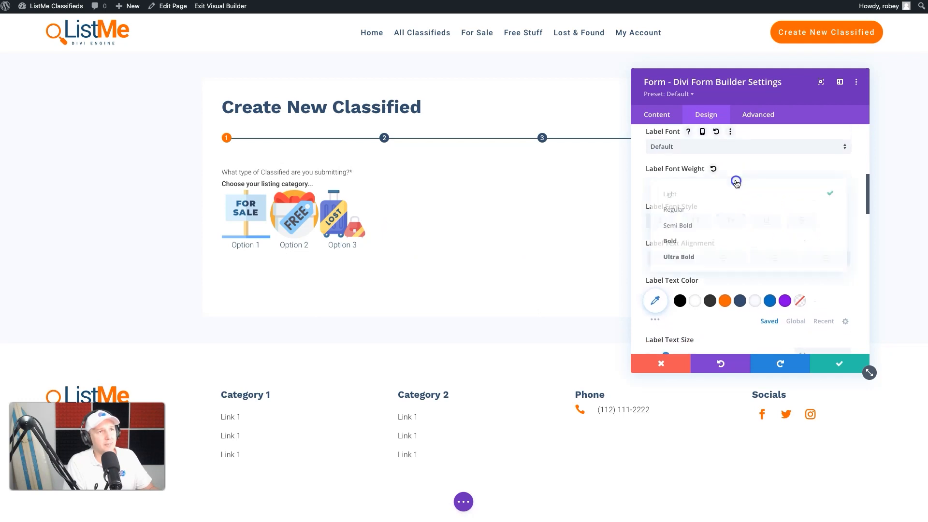
left_click(718, 225)
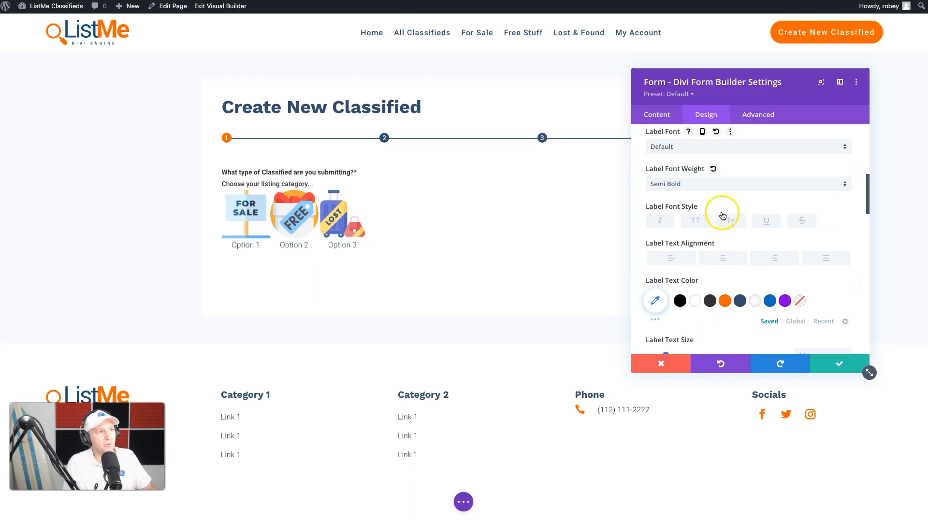
left_click(729, 184)
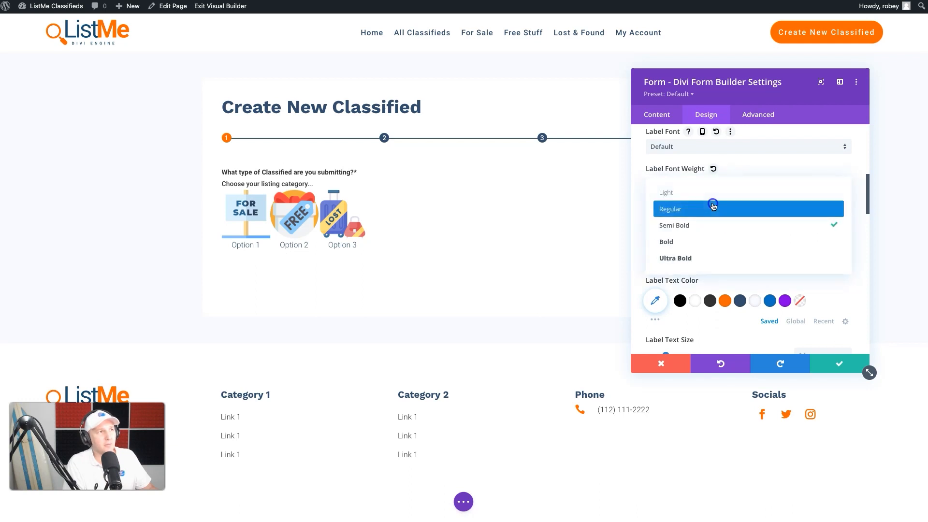
left_click(712, 204)
Step: Set the label text size to 18px and the label text color to dark gray
scroll(797, 268, "down", 2)
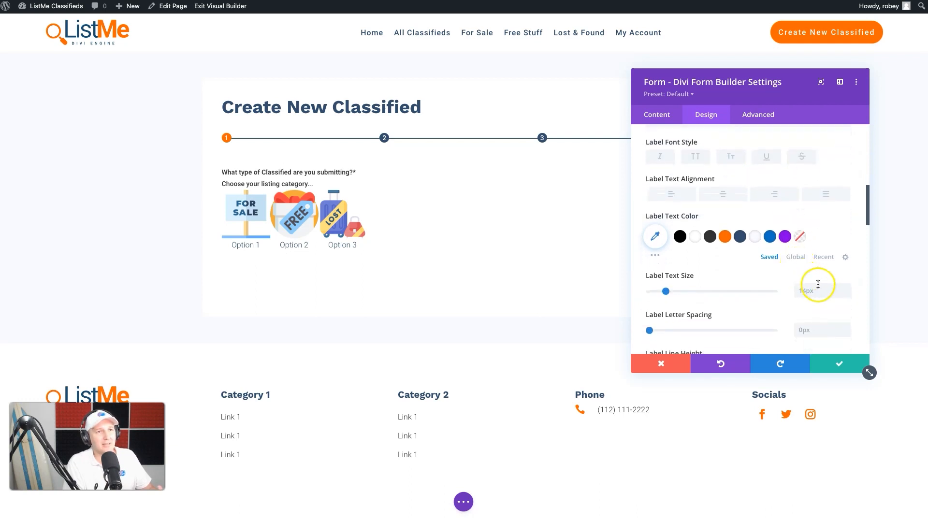
double_click(847, 287)
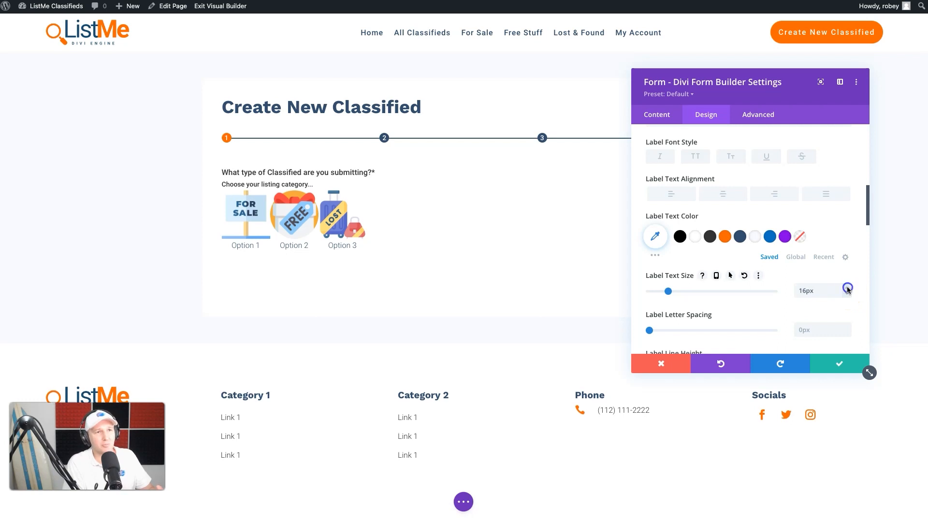
double_click(847, 287)
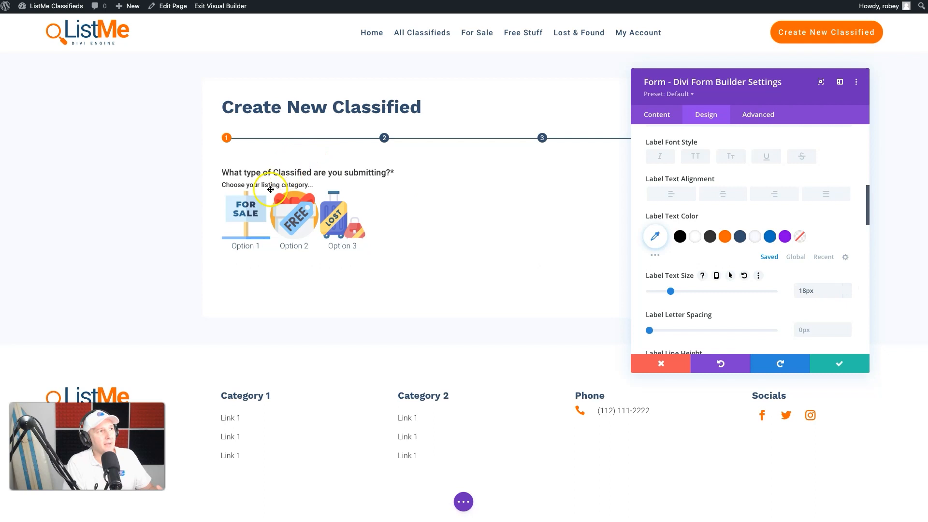
left_click(738, 239)
left_click(709, 237)
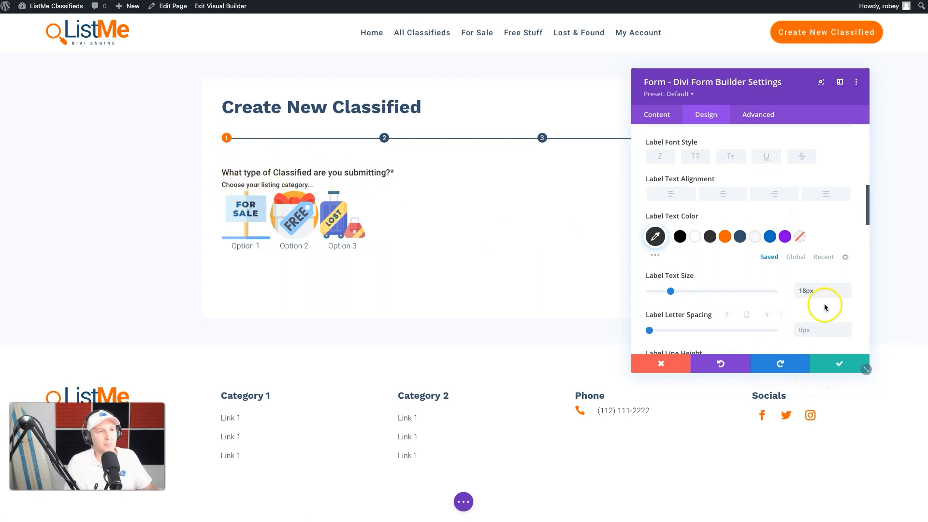
Step: Open the Field Description Text settings and set its font weight to Light
scroll(751, 214, "up", 2)
scroll(752, 215, "up", 2)
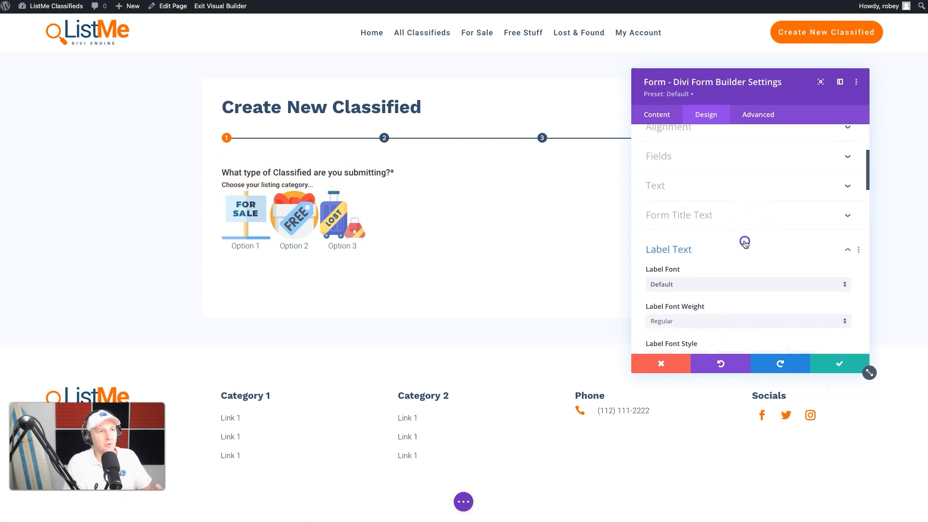
left_click(743, 242)
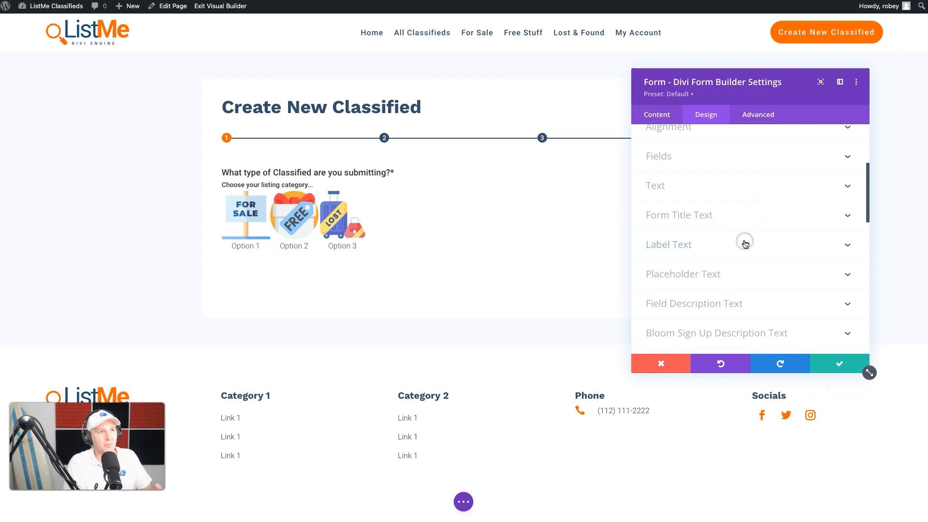
left_click(692, 308)
left_click(727, 211)
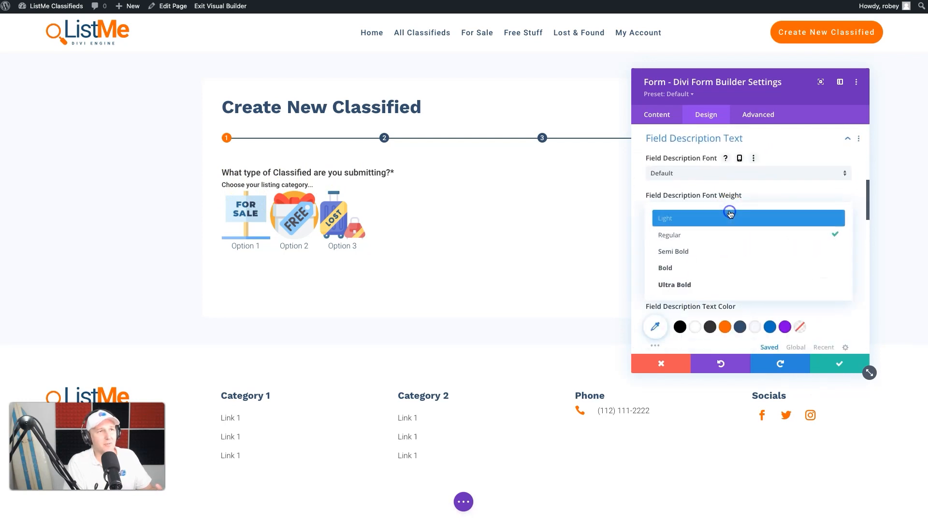
left_click(724, 216)
Step: Set the field description text color to dark gray #333333 and its text size to 16px
scroll(773, 242, "down", 3)
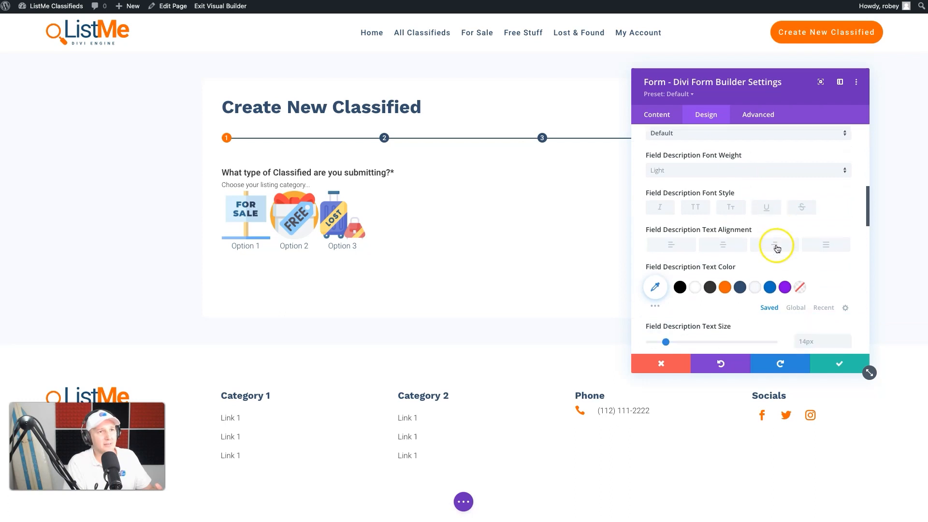
left_click(709, 206)
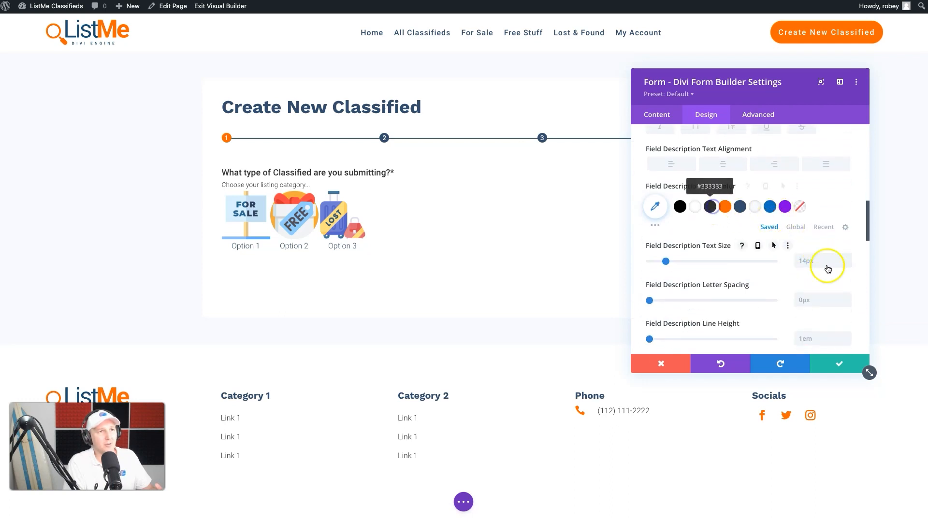
left_click(845, 258)
left_click(845, 258)
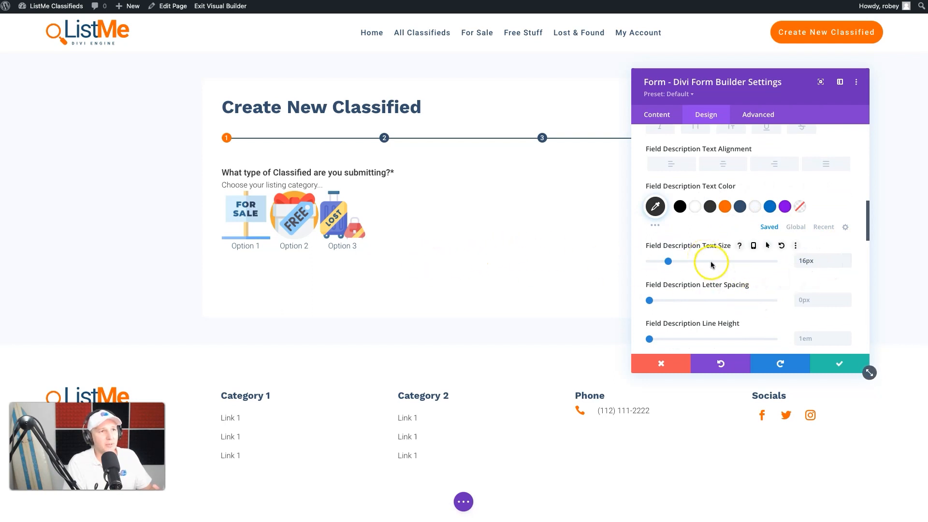
Step: Set the description padding bottom to 25px in Spacing and save the form settings
scroll(710, 261, "up", 3)
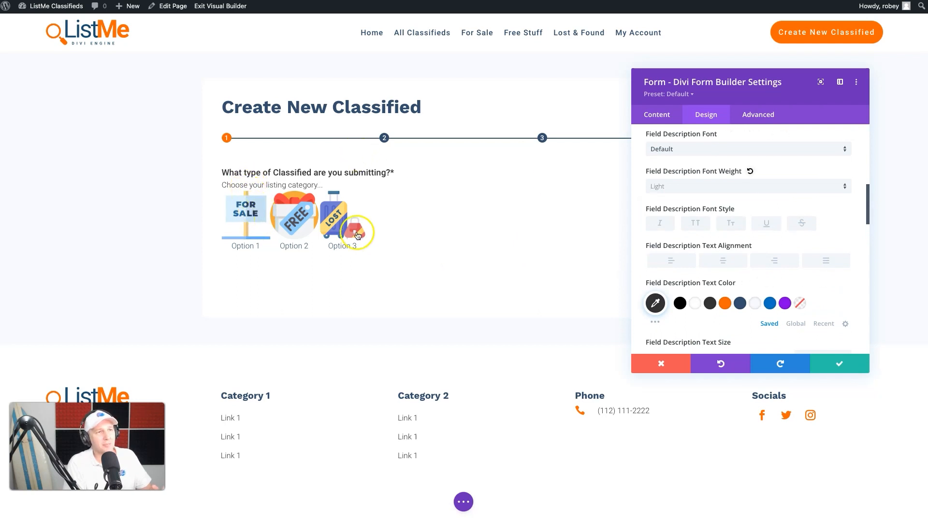
scroll(741, 214, "down", 10)
left_click(673, 188)
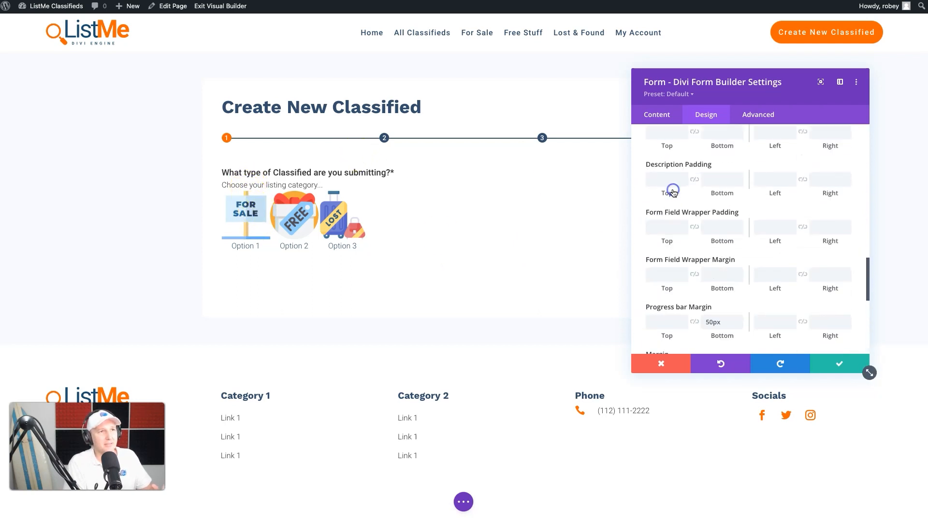
left_click(712, 225)
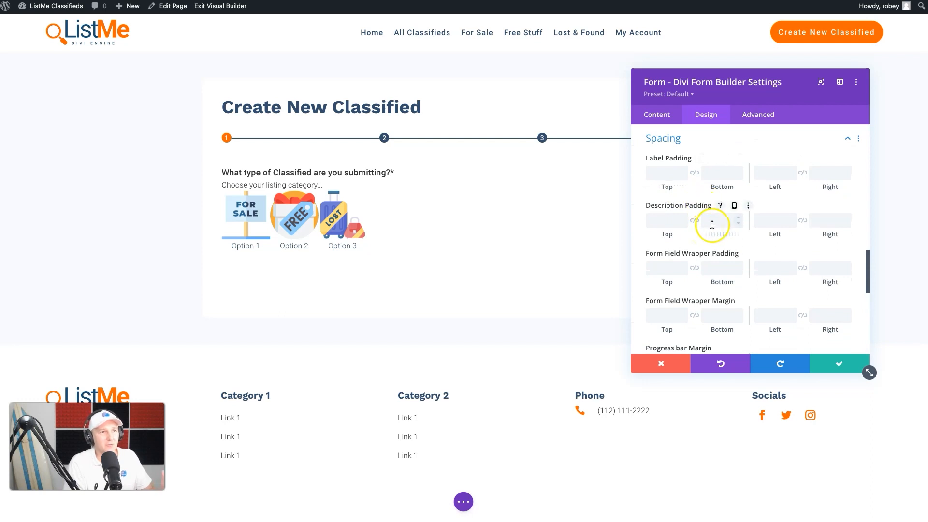
left_click(713, 223)
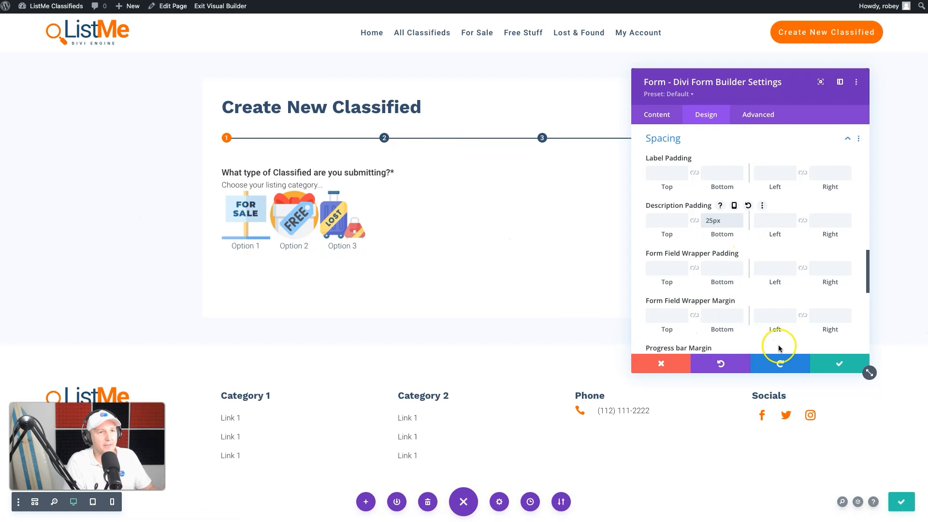
left_click(833, 371)
Step: Open the 1-1 Classified Category field's design settings and set the radio/checkbox image max width to 120px
left_click(536, 179)
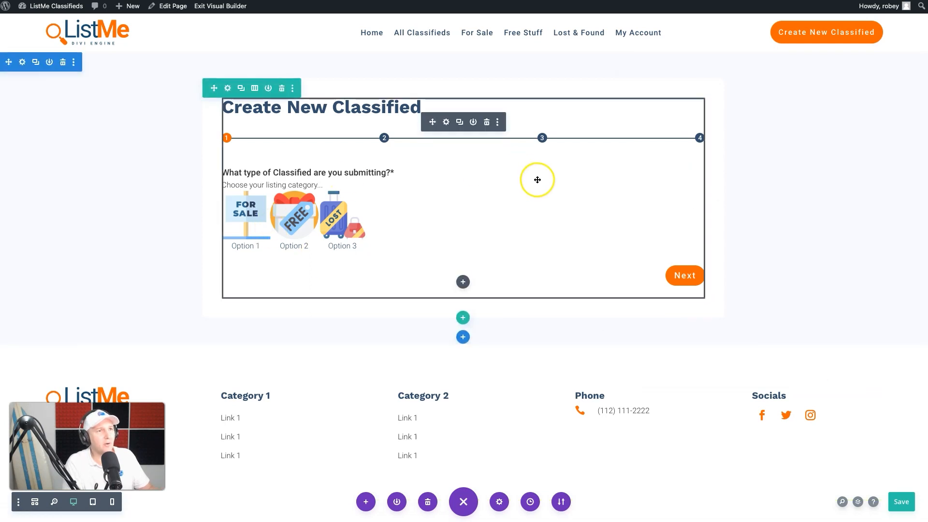
left_click(446, 122)
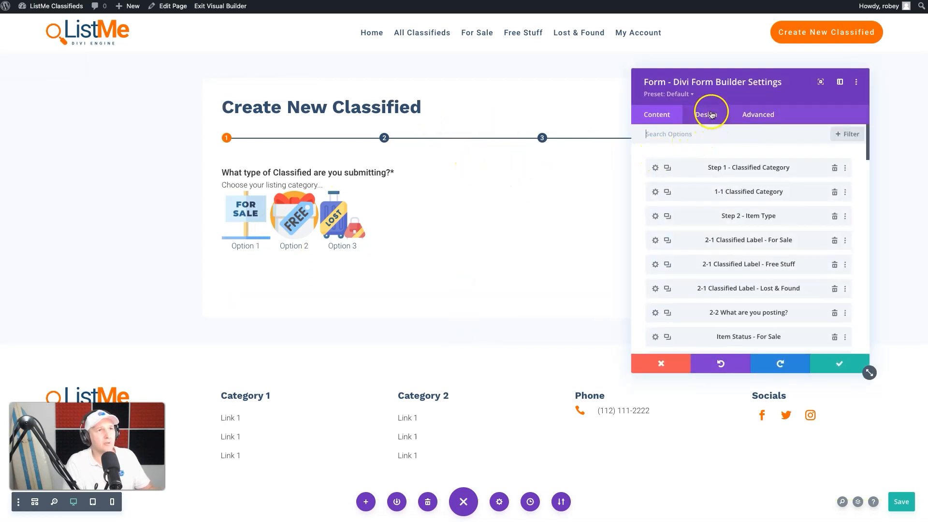
left_click(655, 191)
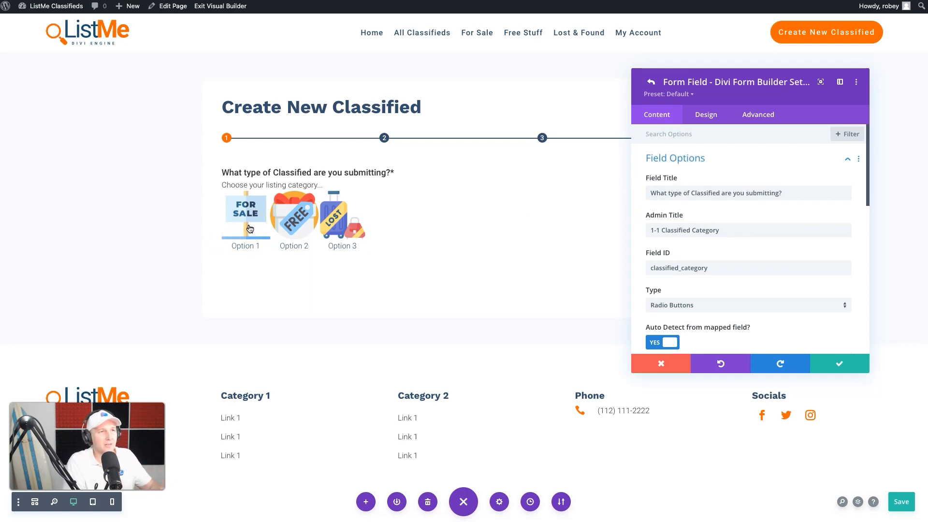
scroll(724, 295, "down", 3)
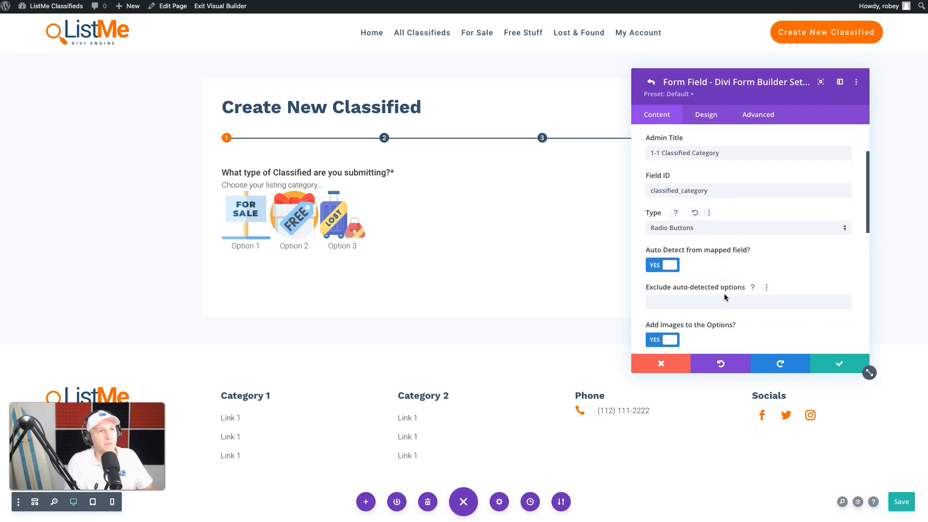
left_click(700, 114)
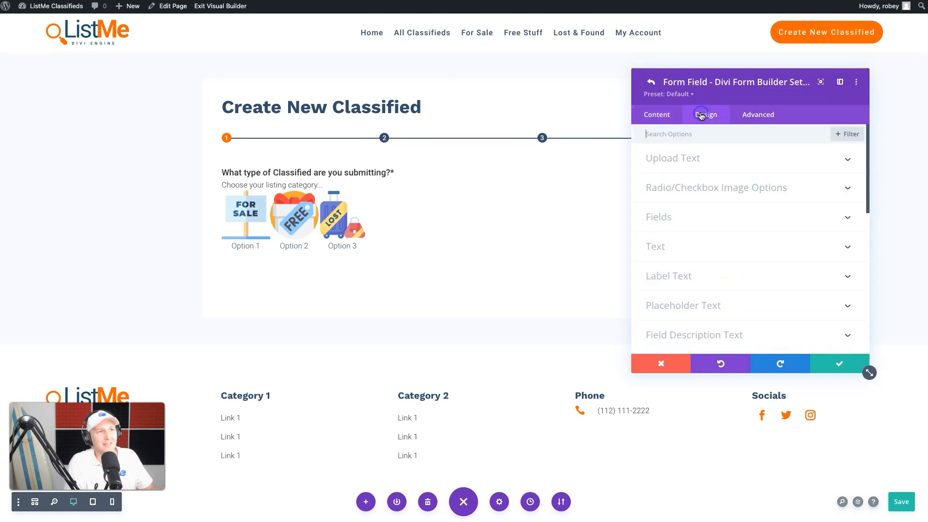
left_click(749, 191)
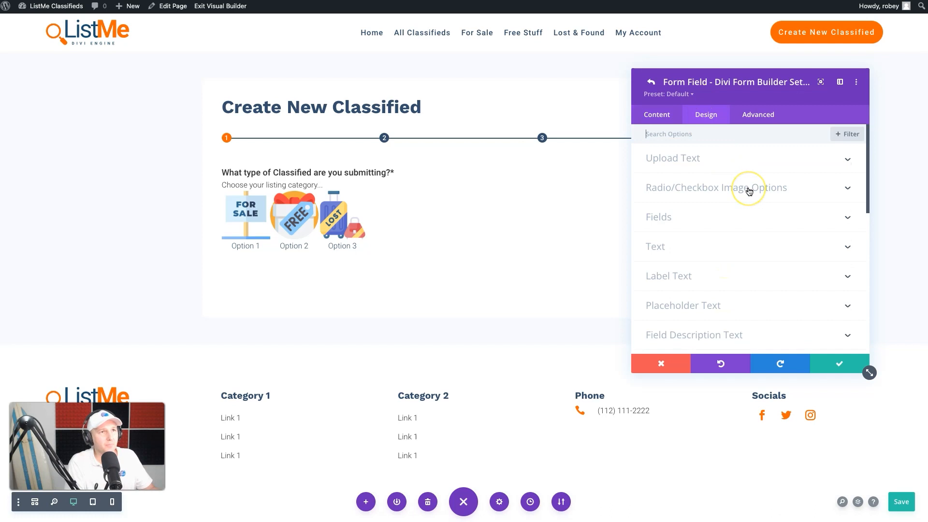
left_click(749, 191)
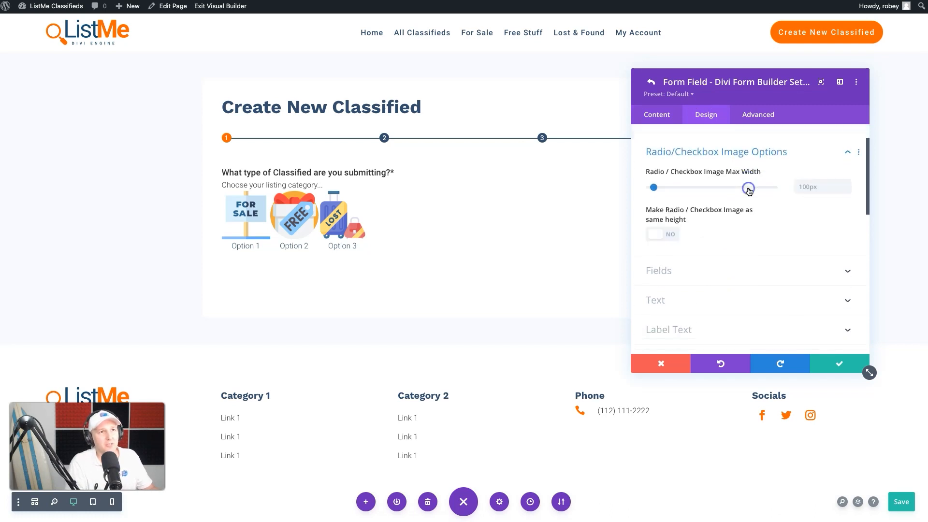
double_click(806, 172)
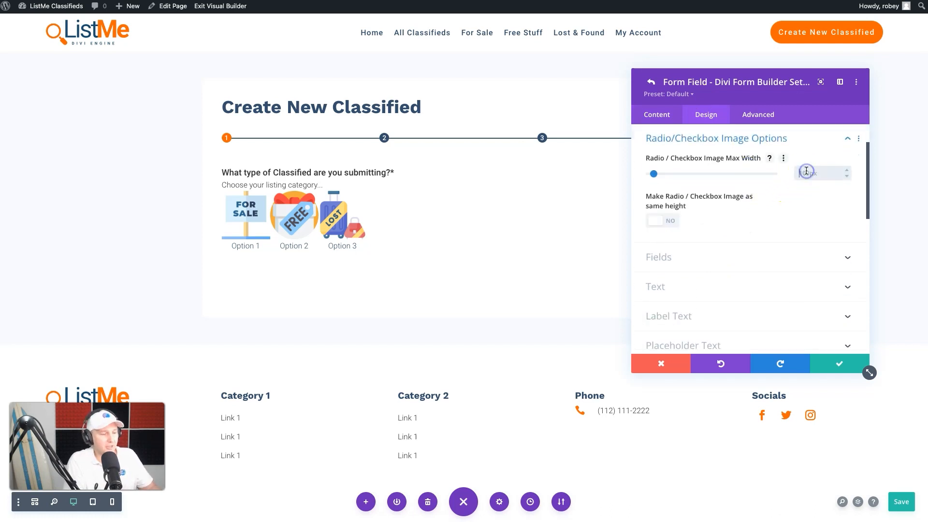
type("200px")
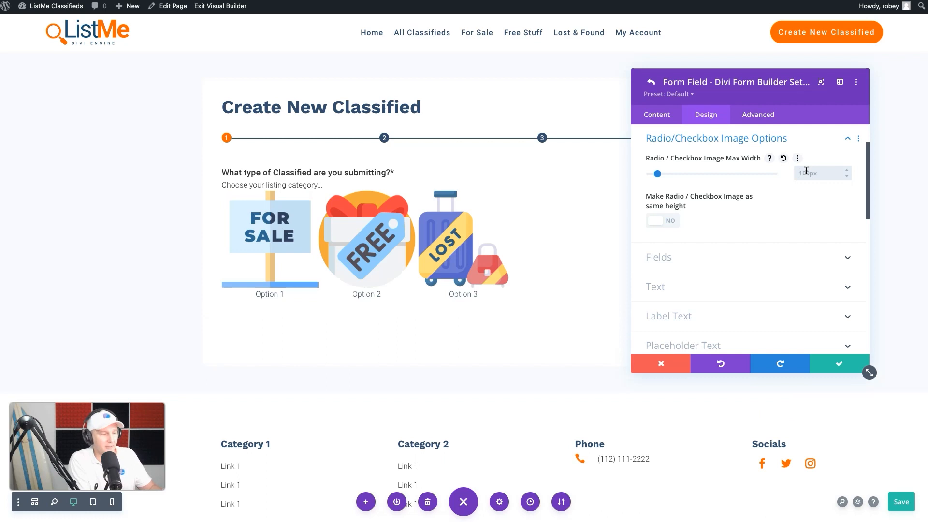
type("0px")
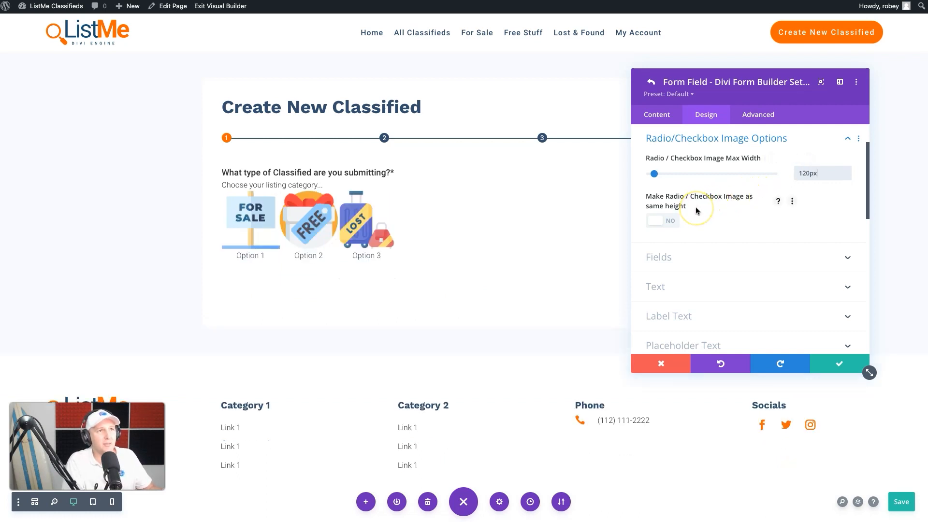
scroll(695, 206, "down", 2)
left_click(672, 197)
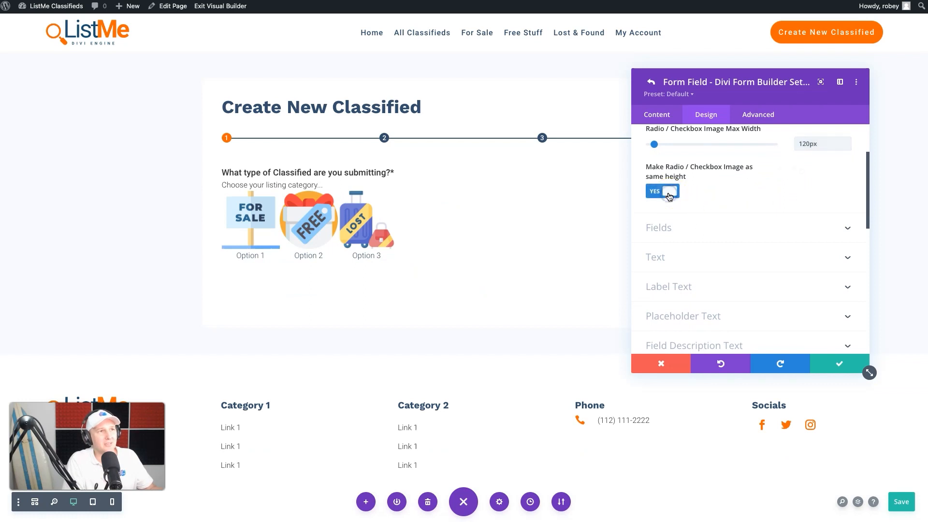
left_click(669, 196)
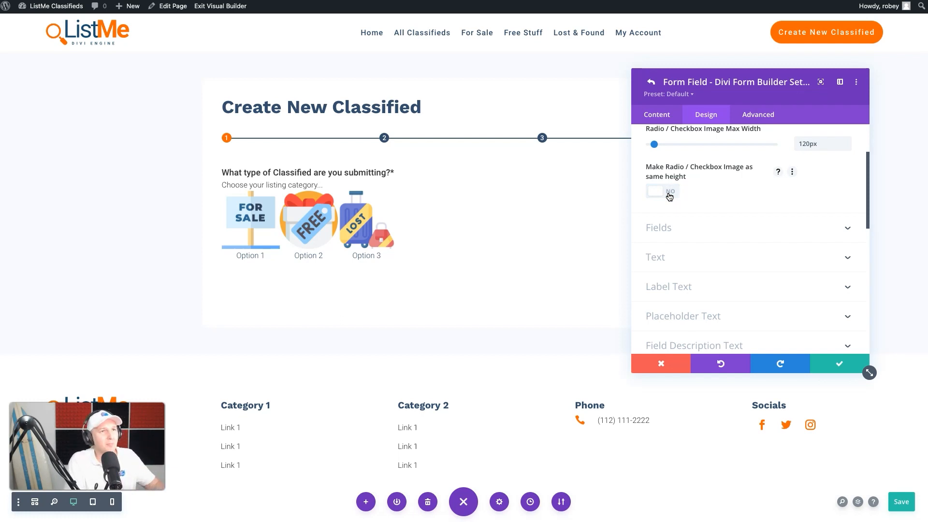
Step: Review the field's Fields design settings and the remaining design sections
left_click(707, 234)
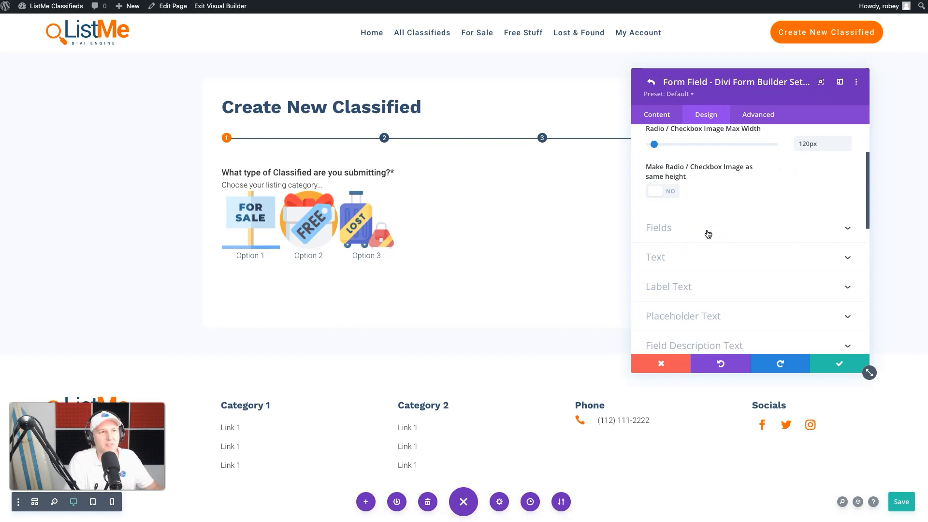
left_click(707, 235)
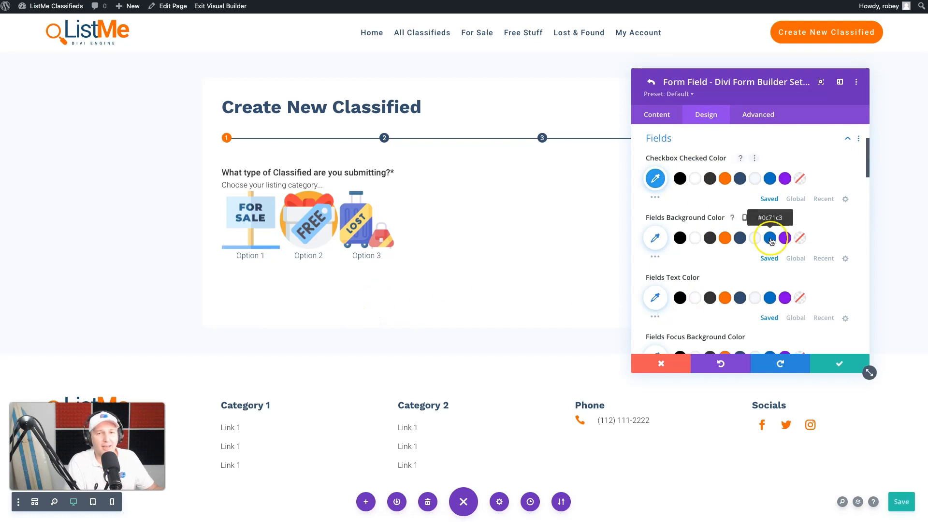
scroll(811, 275, "down", 10)
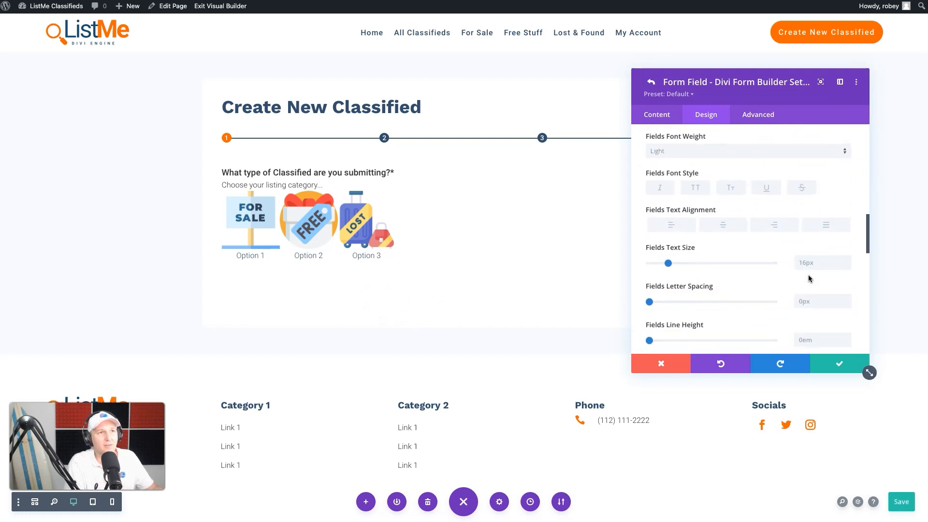
scroll(808, 279, "down", 5)
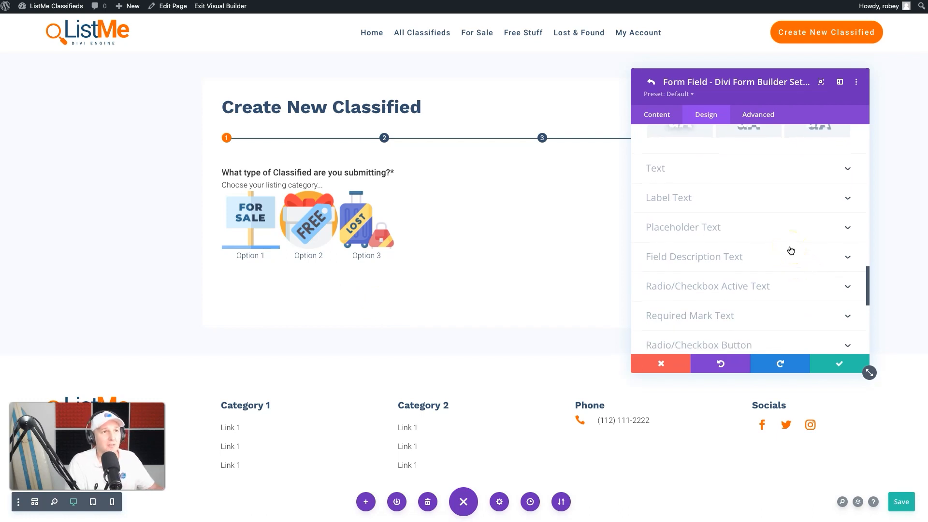
scroll(791, 251, "down", 2)
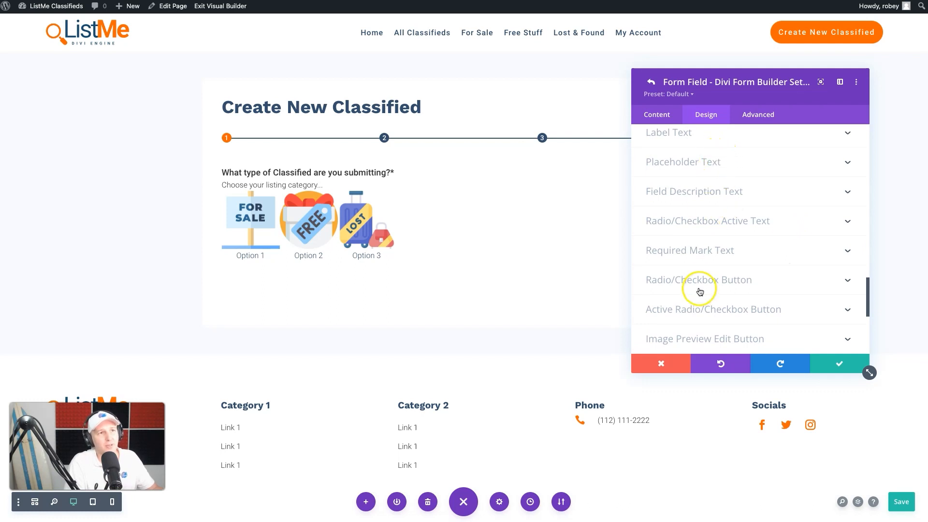
Step: Open the field's Border design settings and review the inputs, upload preview and radio/checkbox image border options
scroll(733, 291, "down", 1)
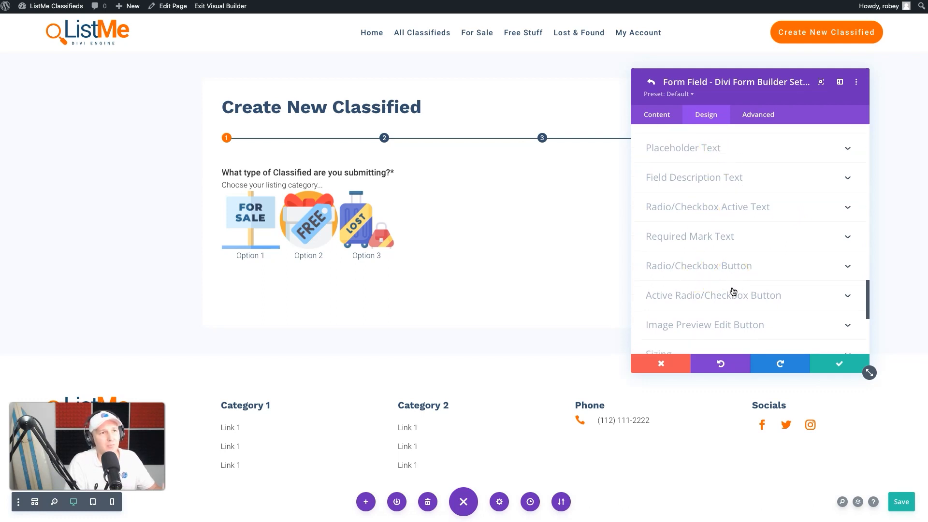
left_click(753, 212)
scroll(744, 214, "down", 5)
left_click(741, 213)
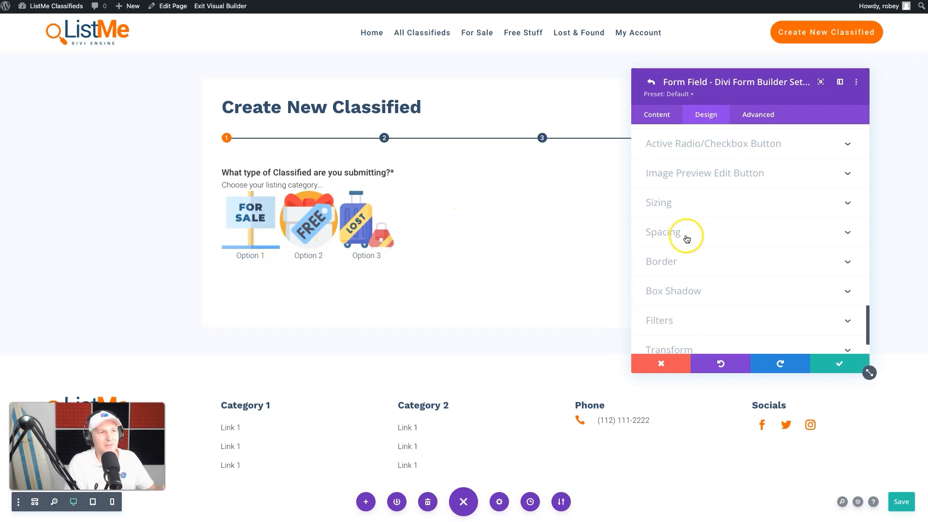
left_click(666, 260)
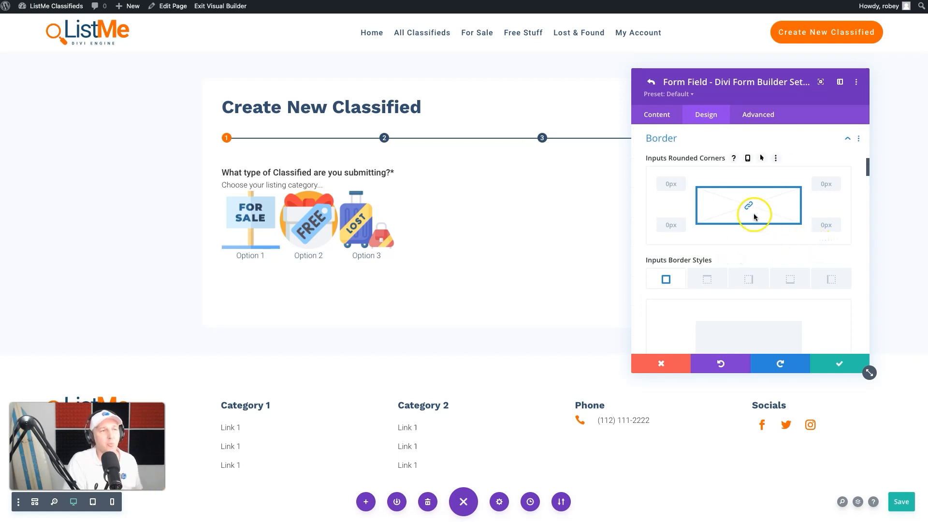
scroll(738, 269, "down", 5)
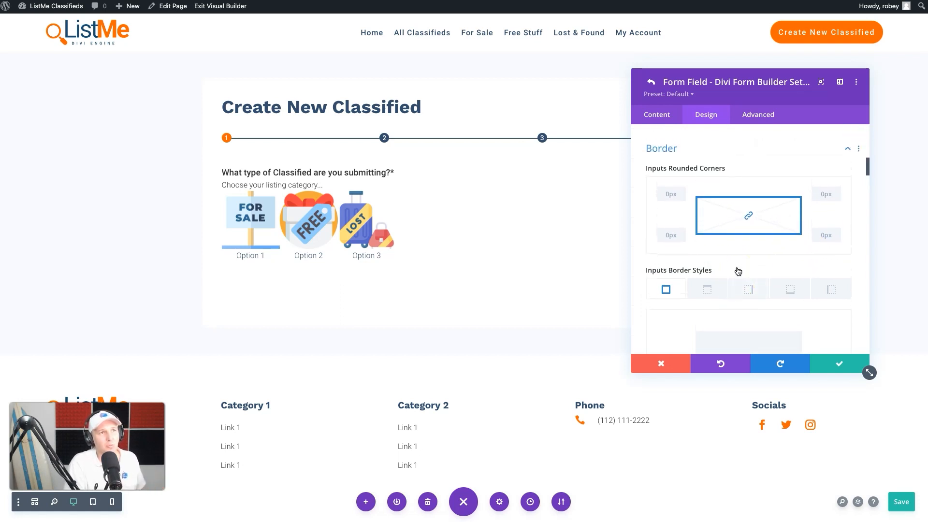
scroll(738, 270, "down", 5)
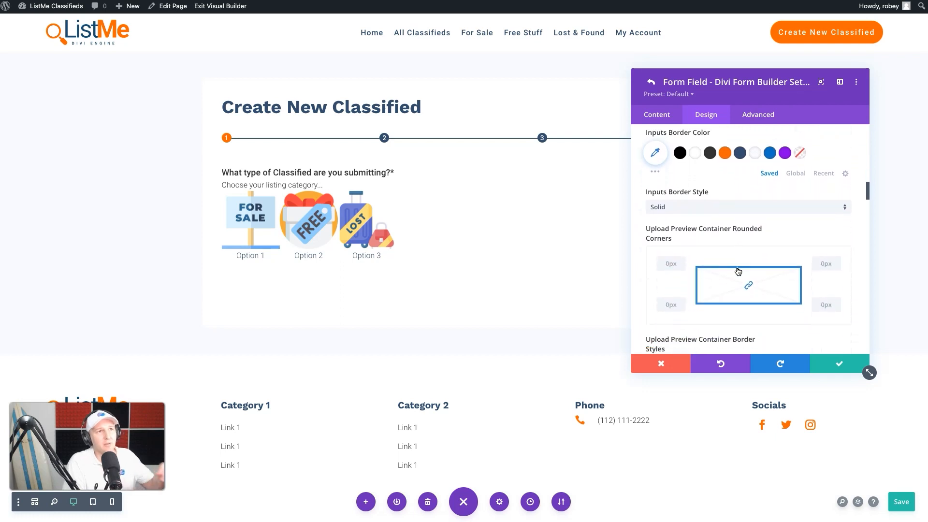
scroll(738, 270, "down", 5)
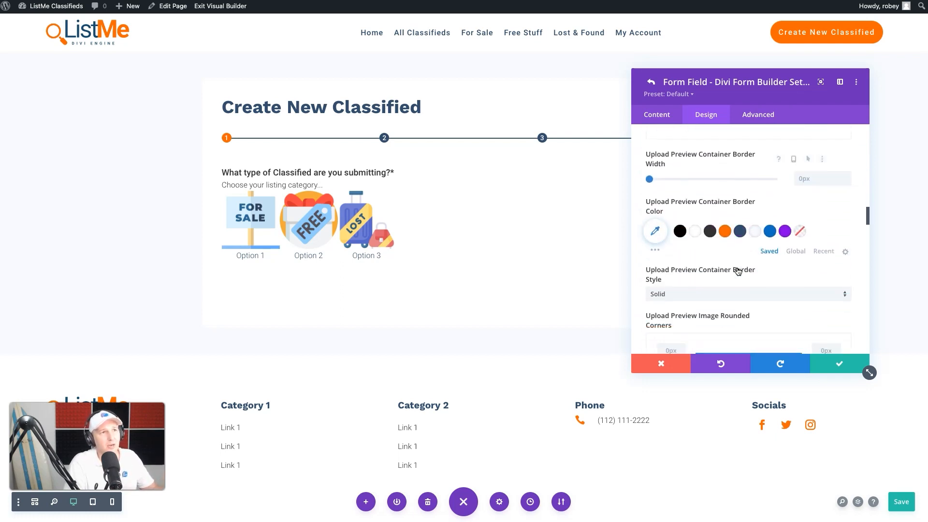
scroll(738, 270, "down", 5)
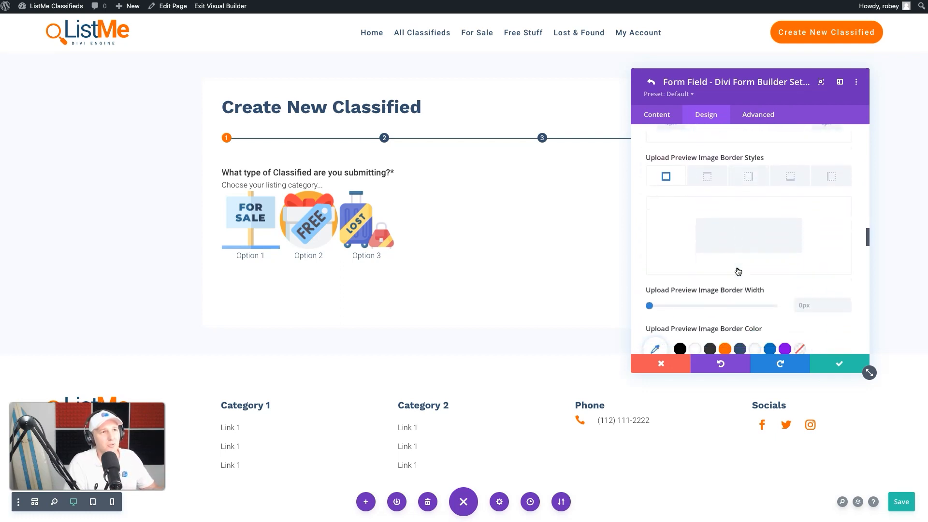
scroll(738, 271, "down", 5)
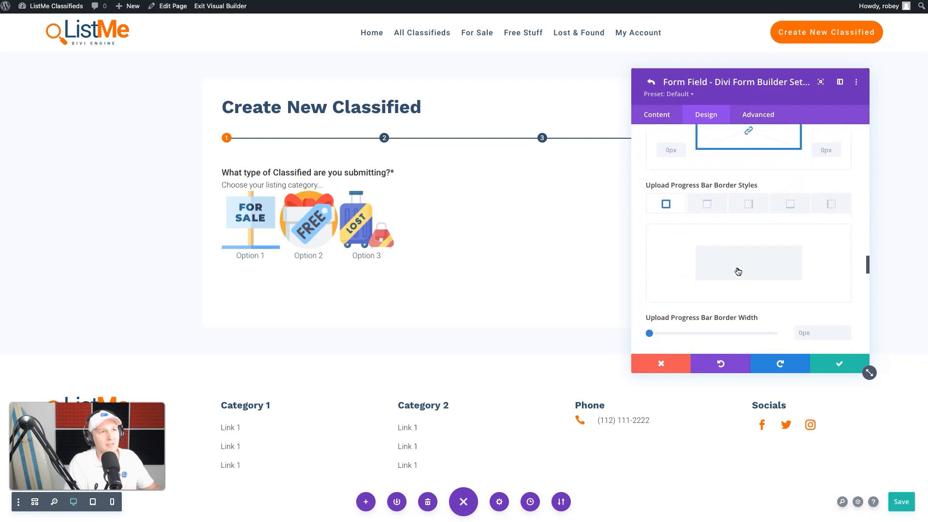
scroll(737, 270, "down", 5)
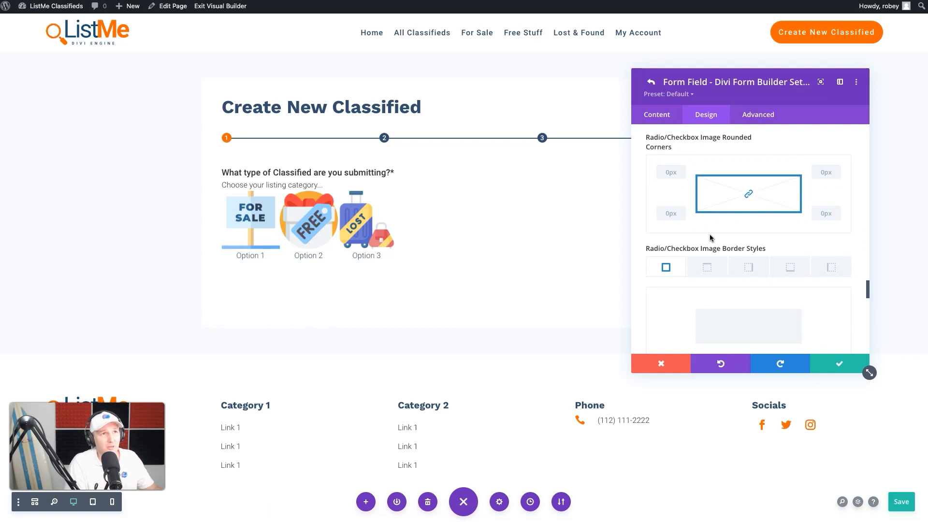
scroll(710, 236, "down", 5)
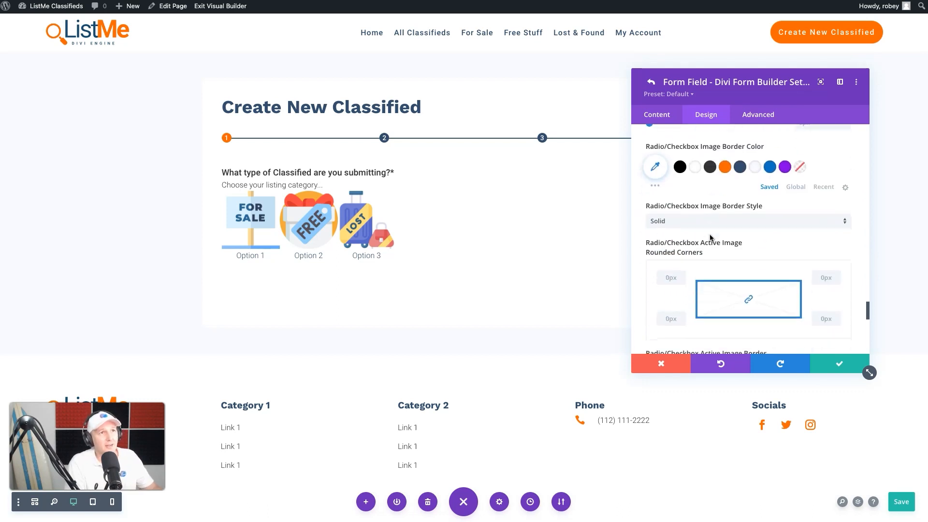
scroll(709, 234, "down", 5)
Step: Unlink the radio/checkbox active image rounded corners and set the bottom-left and bottom-right corners to 10px
left_click(743, 166)
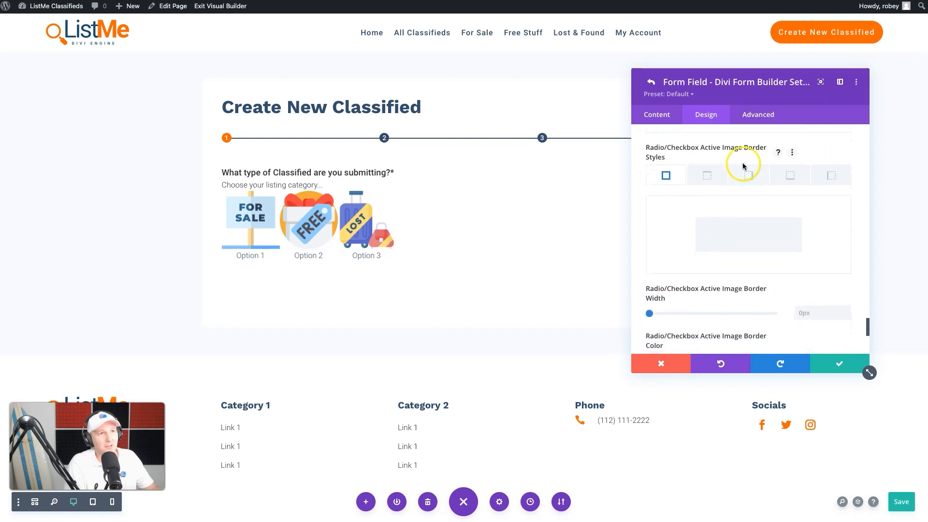
scroll(677, 155, "up", 5)
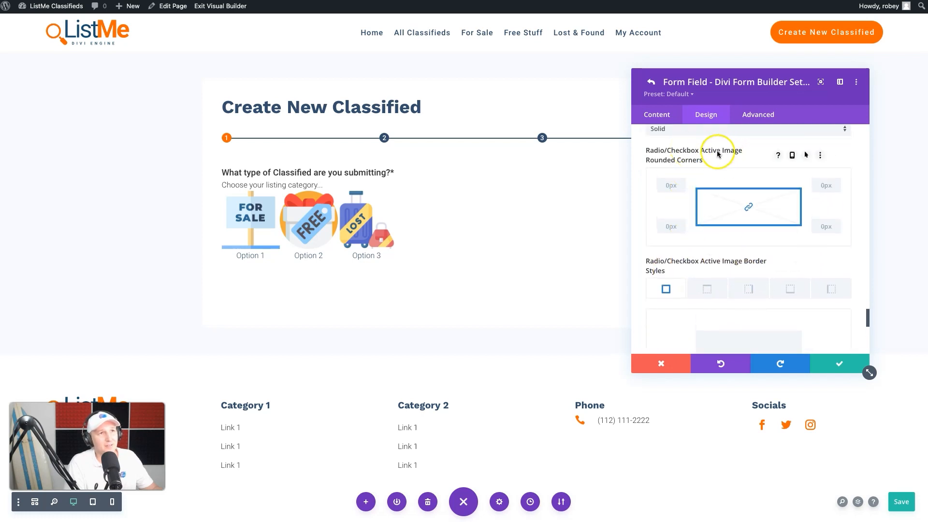
left_click(757, 205)
left_click(663, 224)
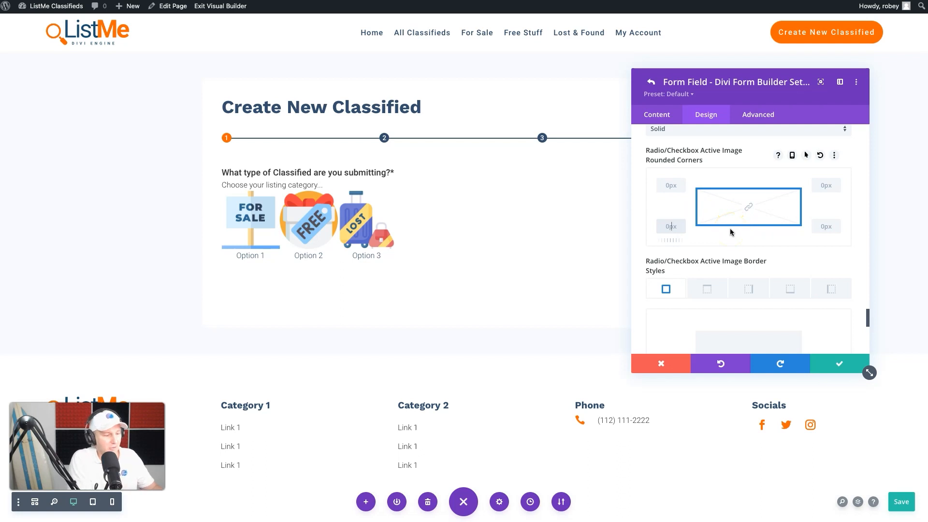
type("10")
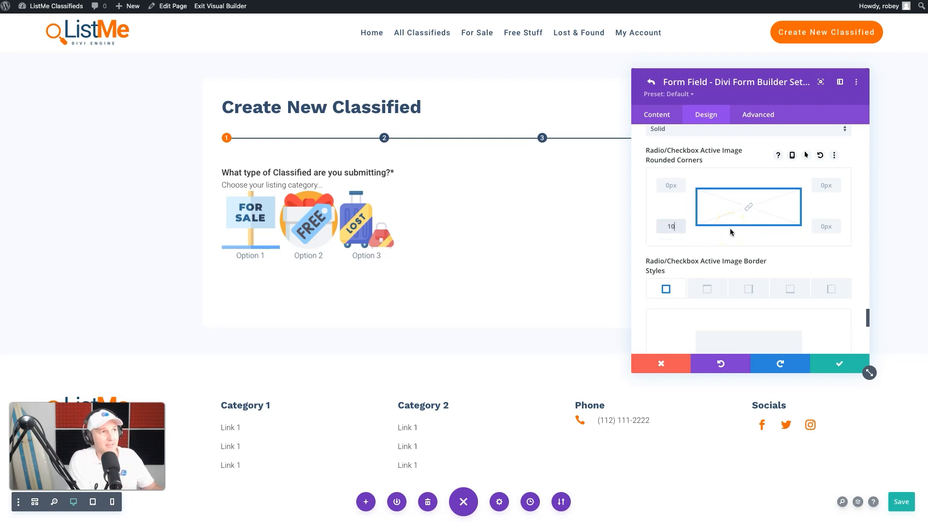
left_click(823, 225)
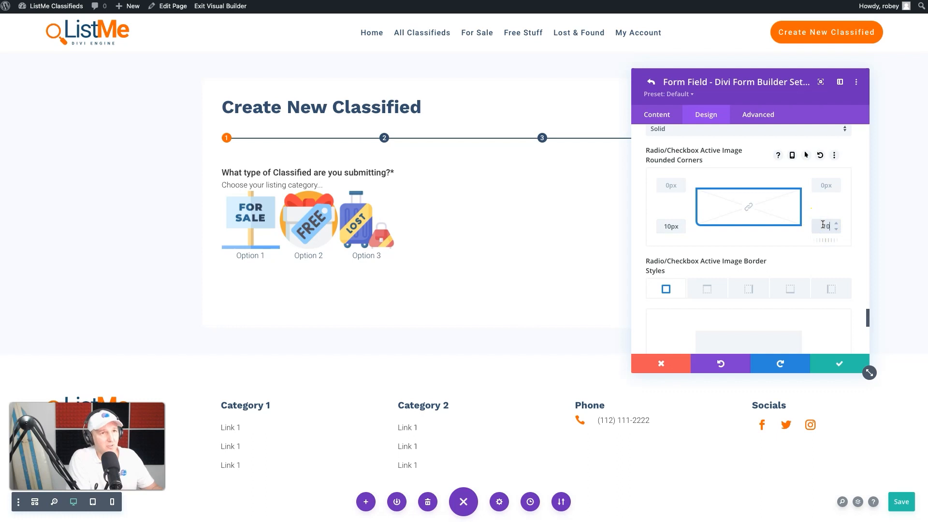
type("10")
Step: Give the radio/checkbox active image a 3px orange bottom border
scroll(780, 252, "down", 1)
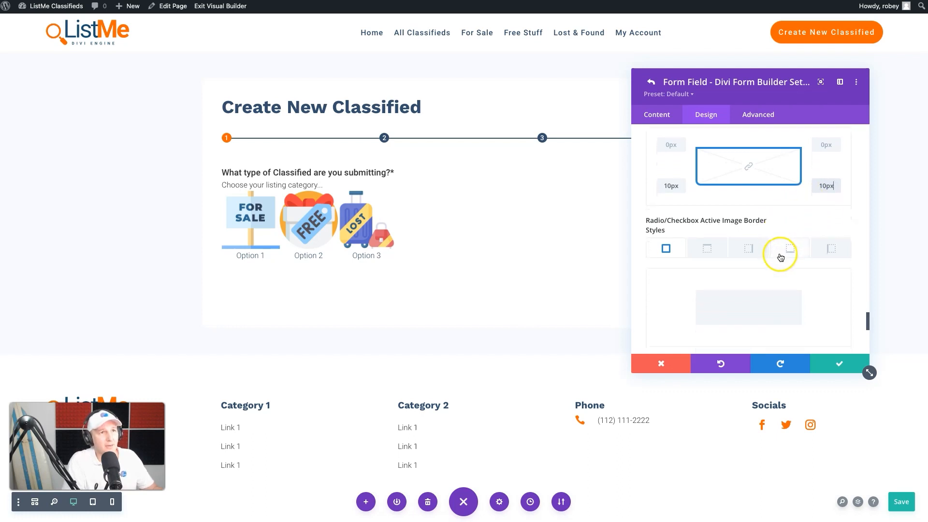
left_click(789, 250)
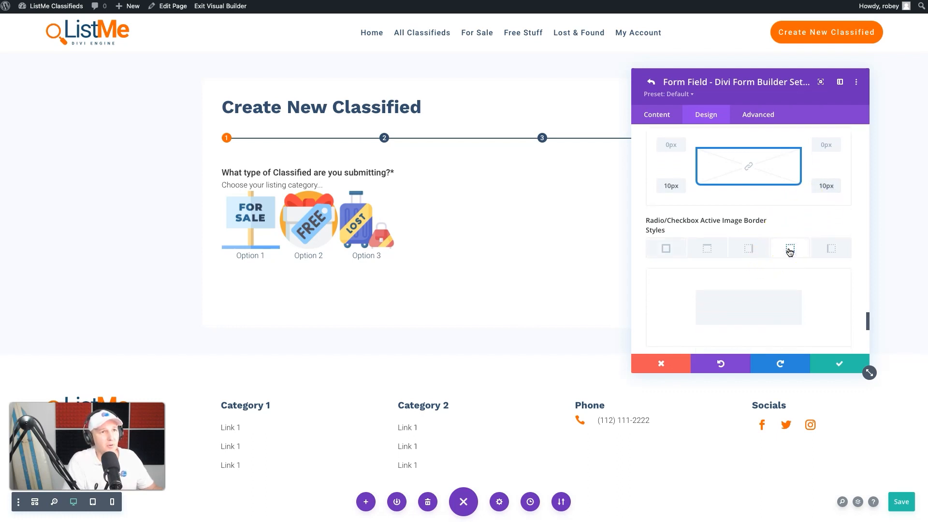
scroll(786, 277, "down", 3)
left_click(806, 251)
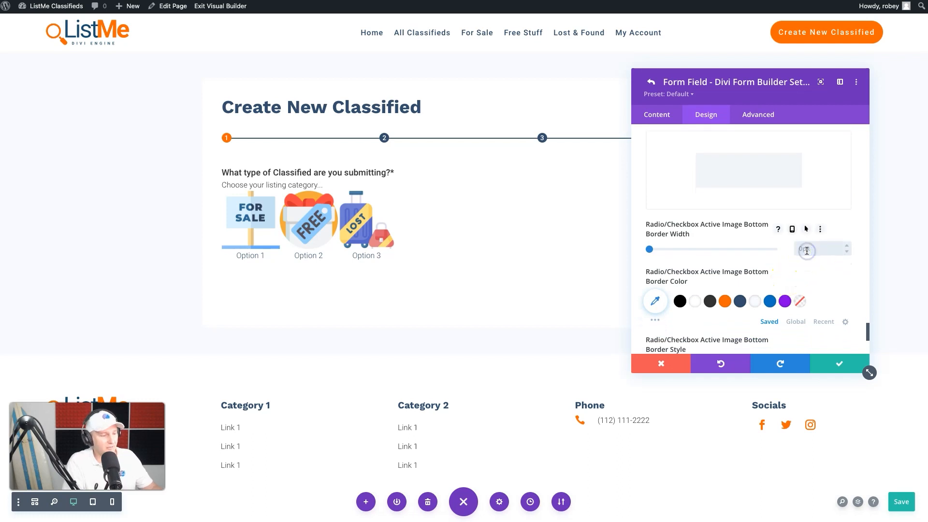
type("3px")
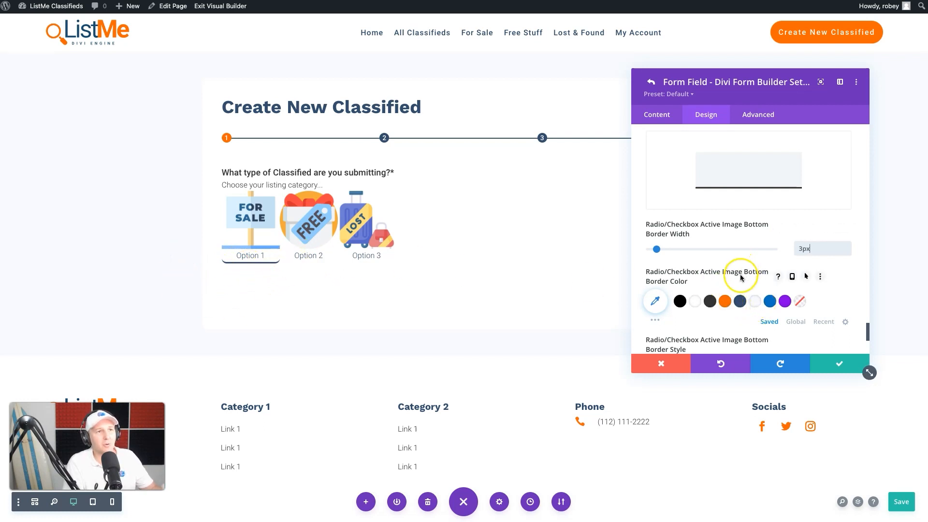
left_click(725, 301)
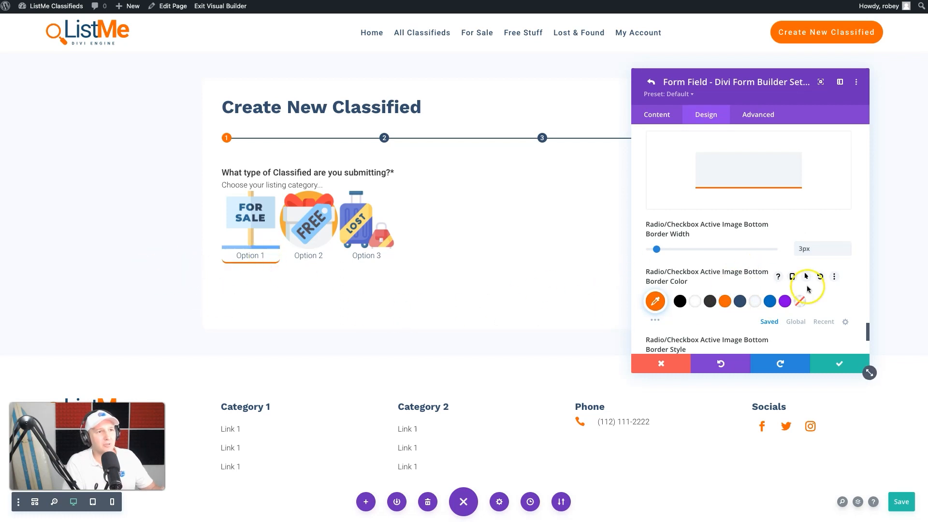
Step: Scroll back through the Border settings to review the remaining border options for the field
scroll(807, 289, "down", 4)
scroll(807, 288, "up", 2)
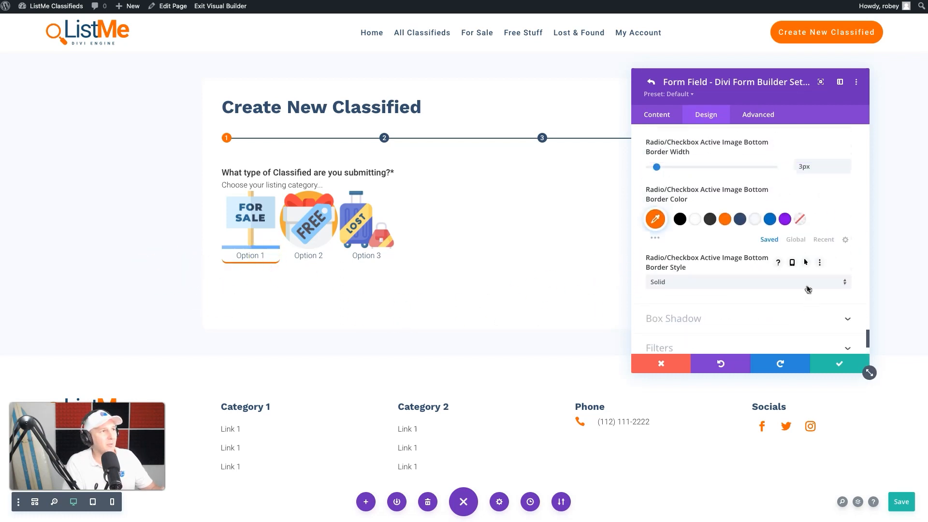
scroll(684, 227, "up", 10)
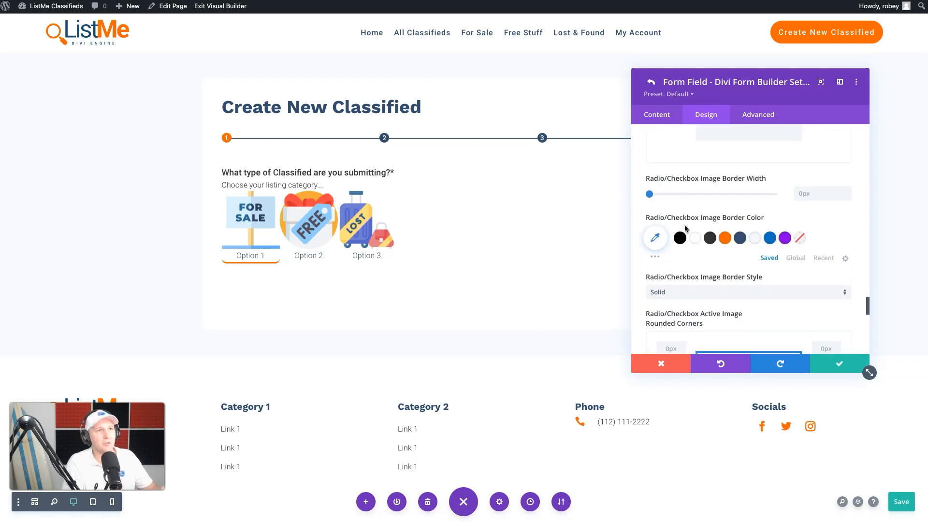
scroll(684, 228, "up", 2)
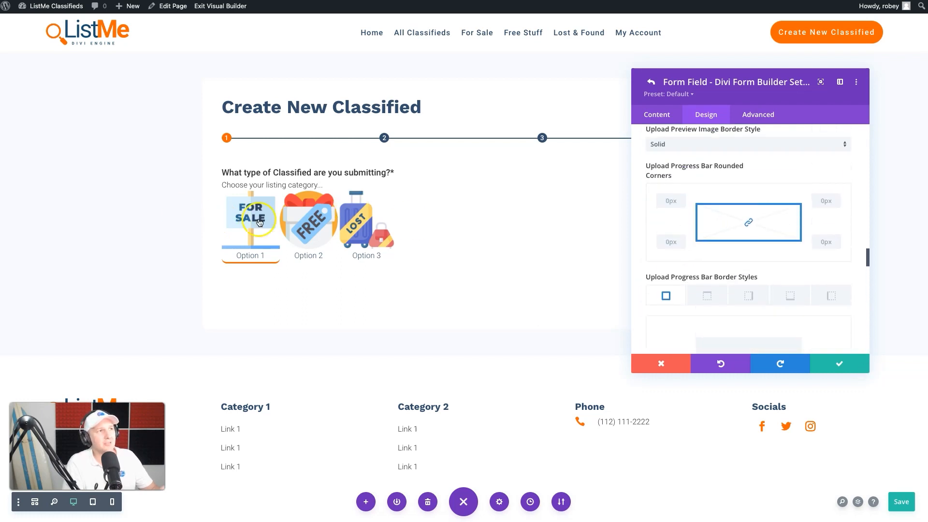
scroll(729, 173, "up", 5)
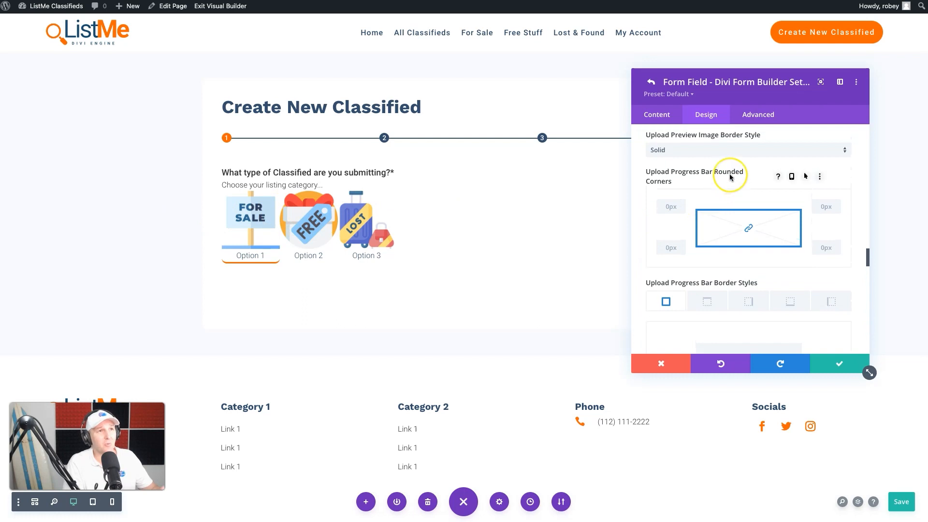
scroll(731, 176, "up", 10)
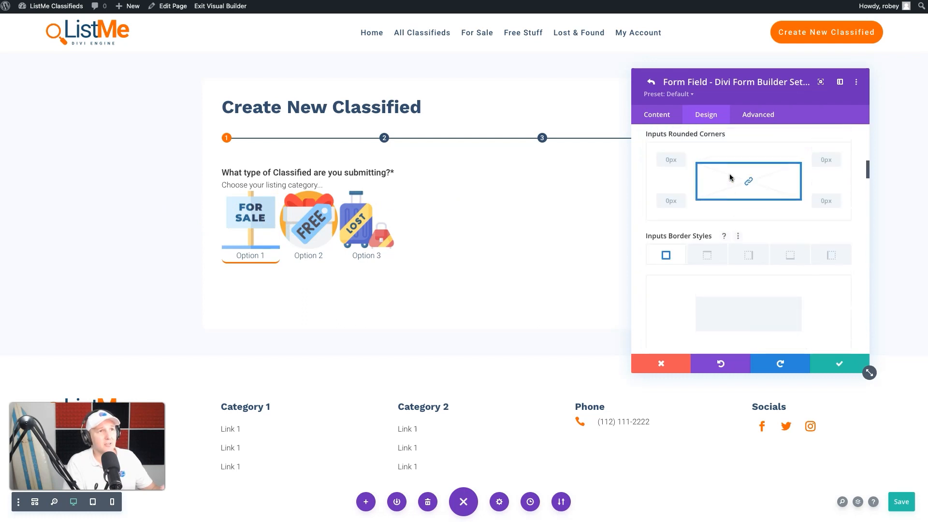
scroll(731, 178, "down", 7)
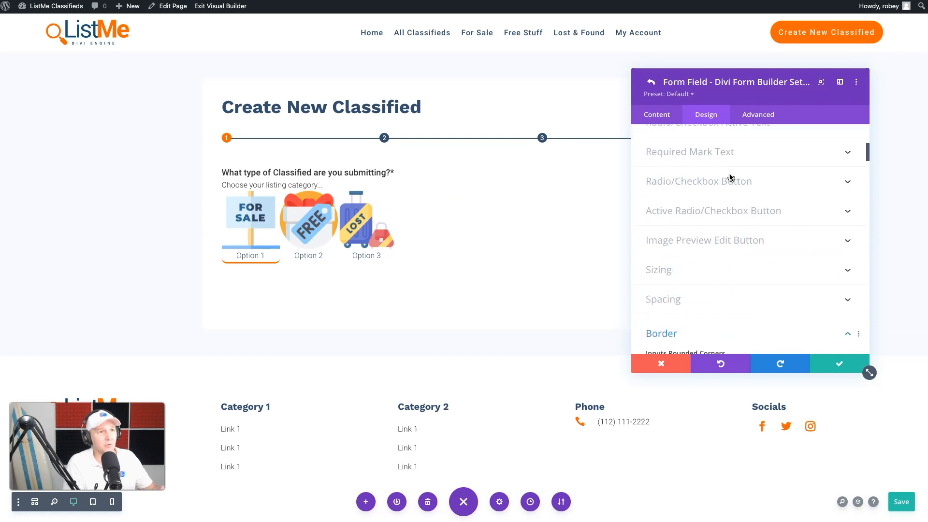
Step: Open Spacing and try a 25px right padding on the radio/checkbox options, then clear it
left_click(667, 246)
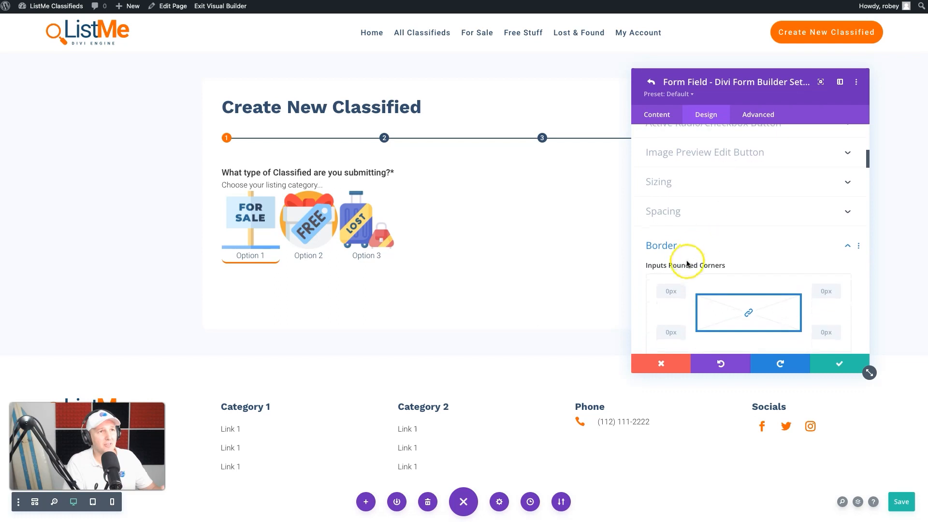
left_click(692, 213)
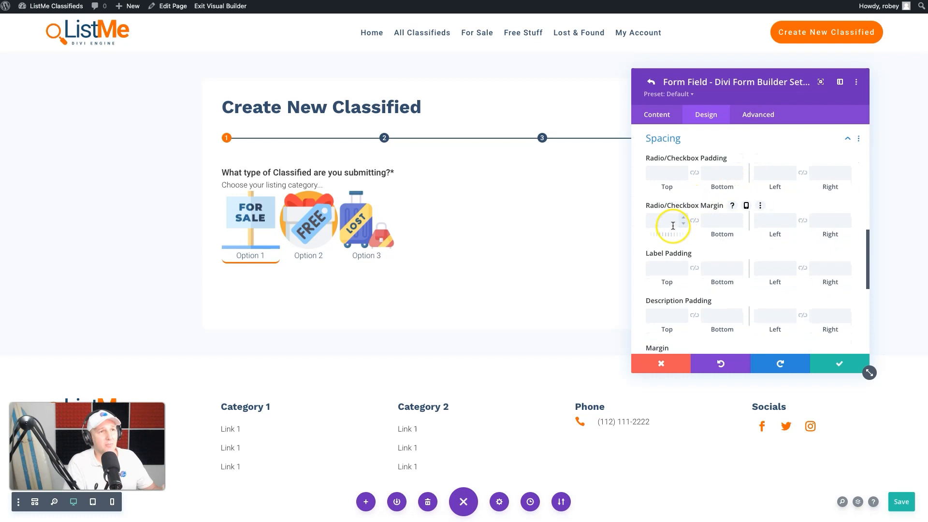
scroll(739, 304, "down", 3)
scroll(739, 303, "up", 4)
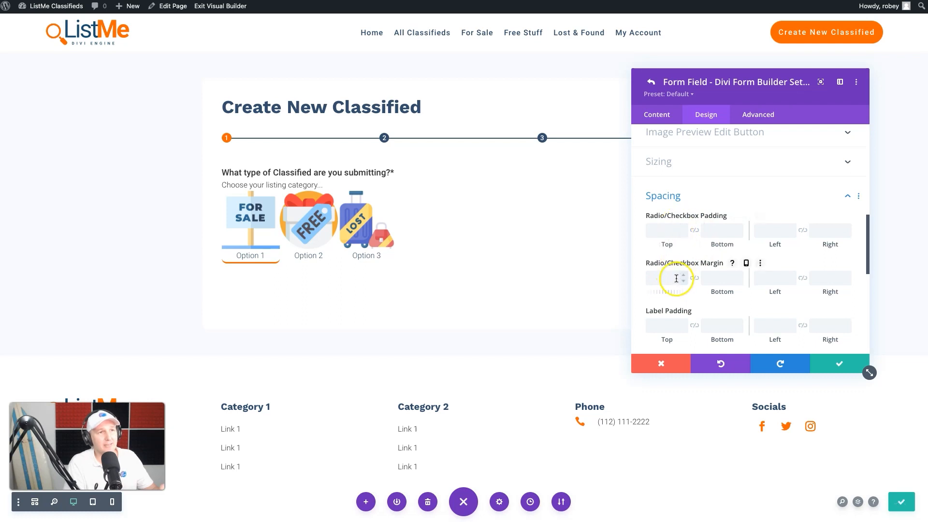
left_click(830, 229)
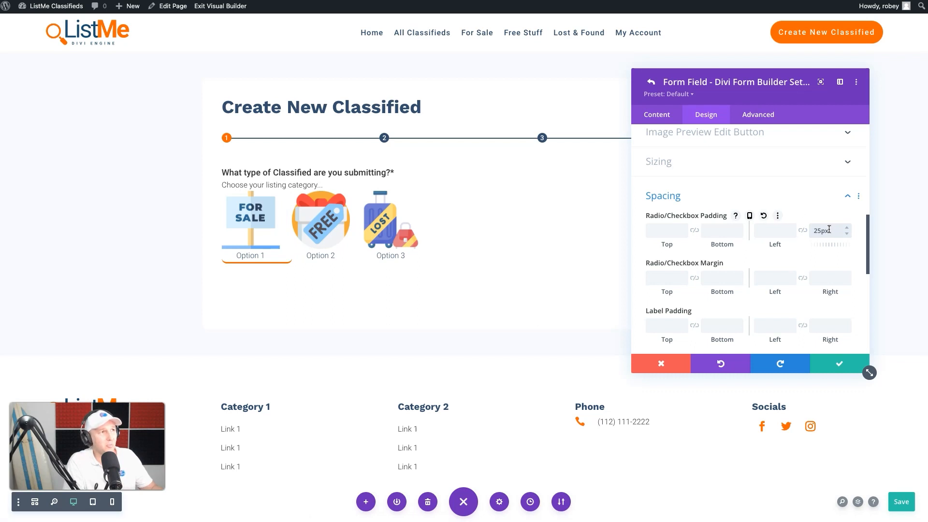
left_click(283, 263)
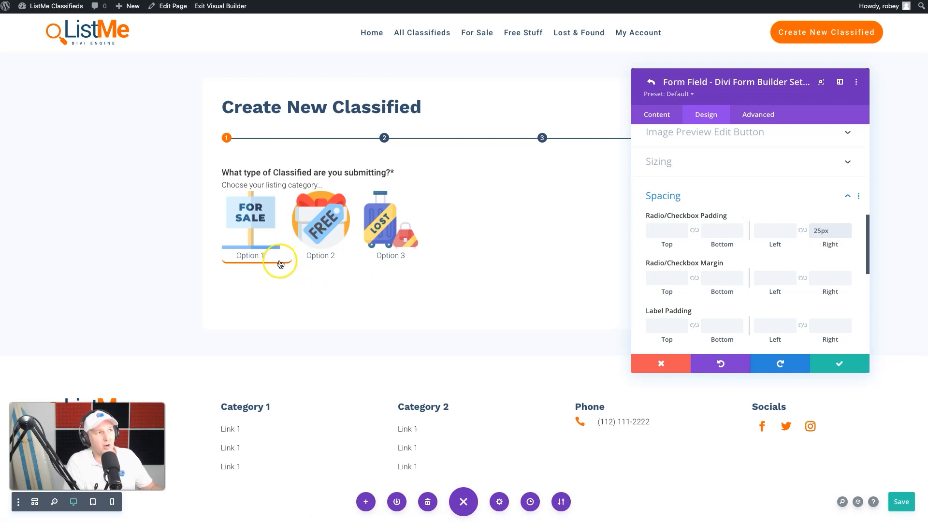
left_click(814, 233)
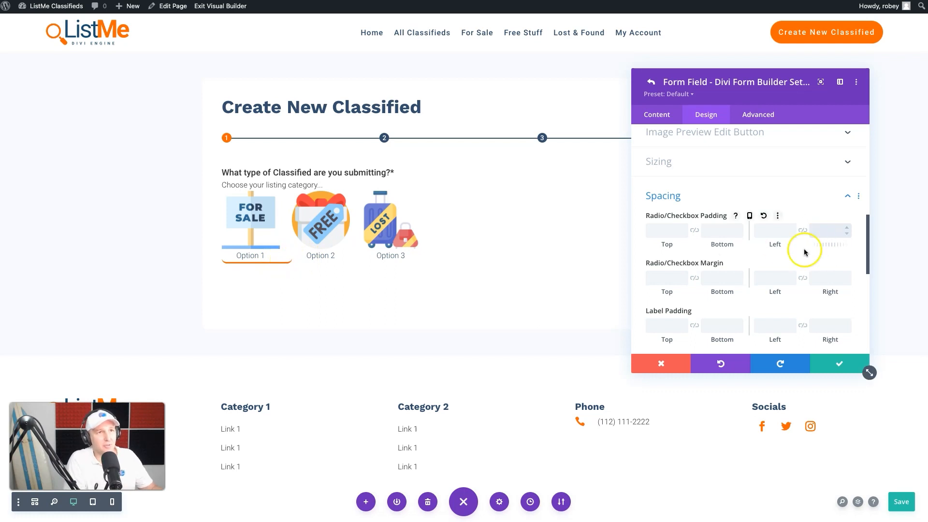
Step: Set the radio/checkbox right margin to 50px, then save the field and form settings and the page
left_click(814, 277)
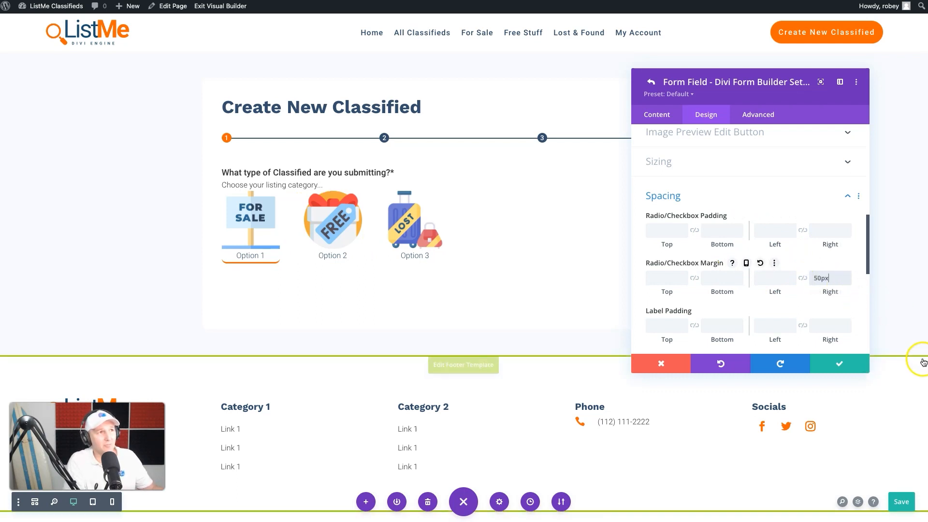
left_click(846, 367)
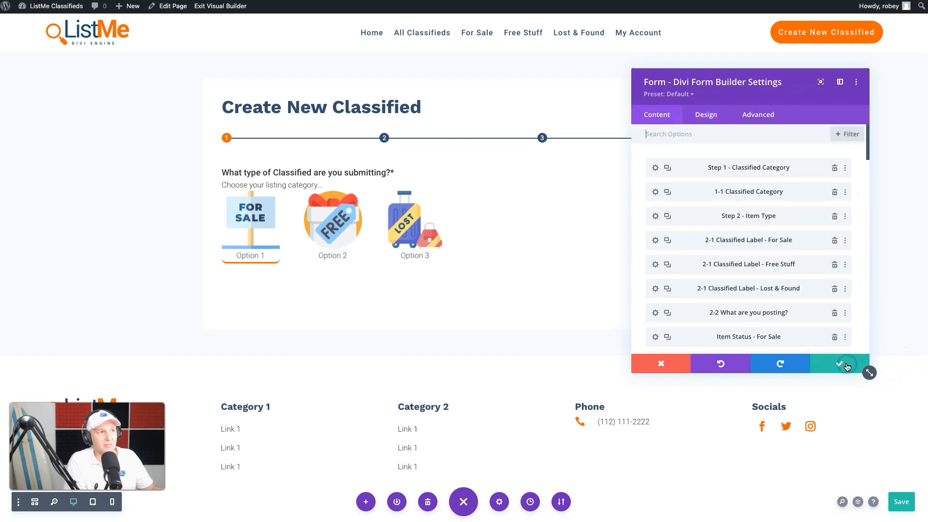
left_click(840, 365)
left_click(895, 503)
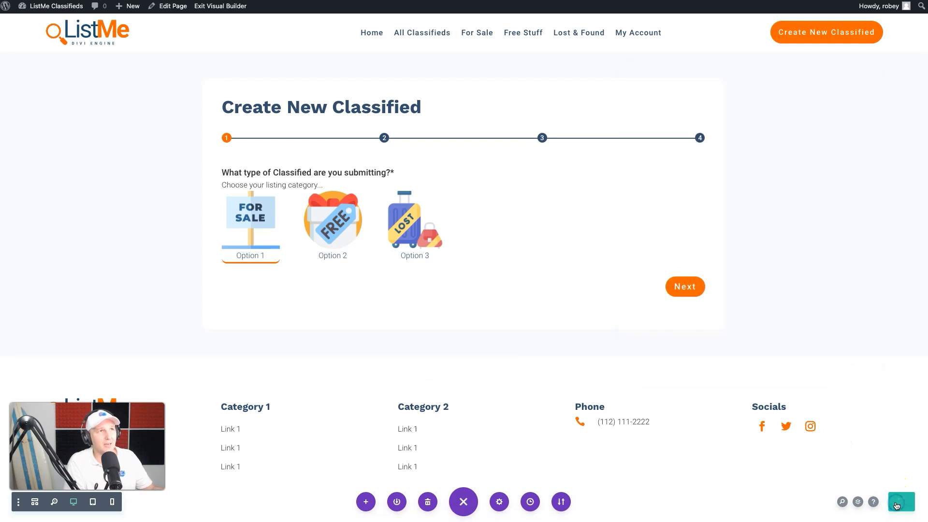
Step: Exit the Visual Builder and test selecting each category option on the live form, ending with For Sale
left_click(213, 7)
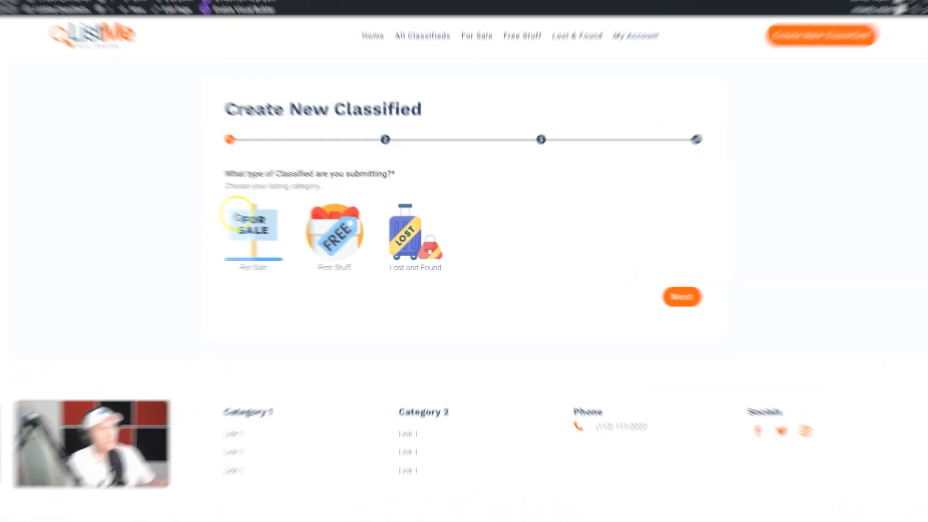
left_click(333, 231)
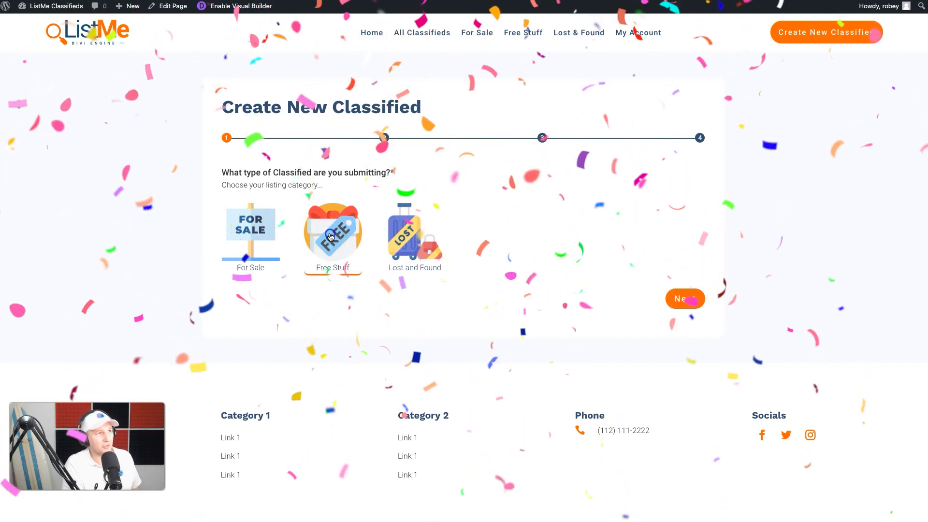
left_click(416, 231)
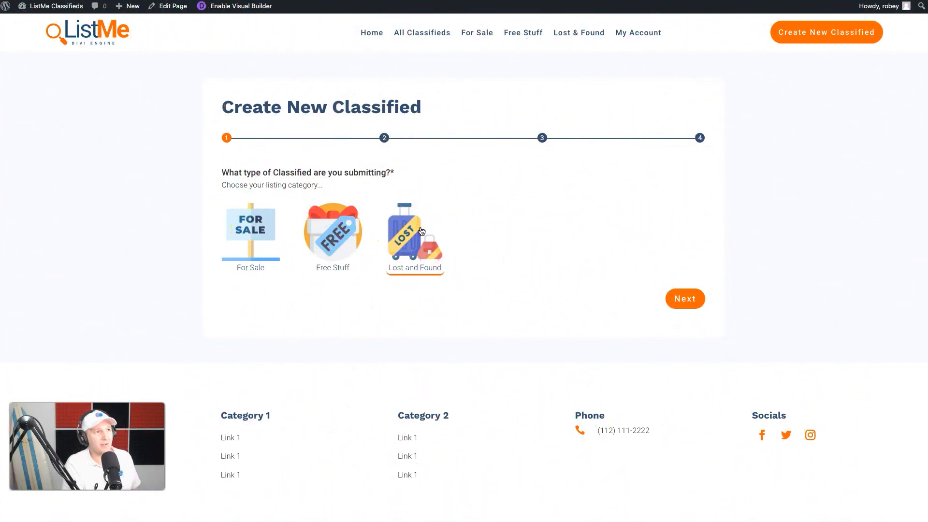
left_click(348, 240)
left_click(257, 245)
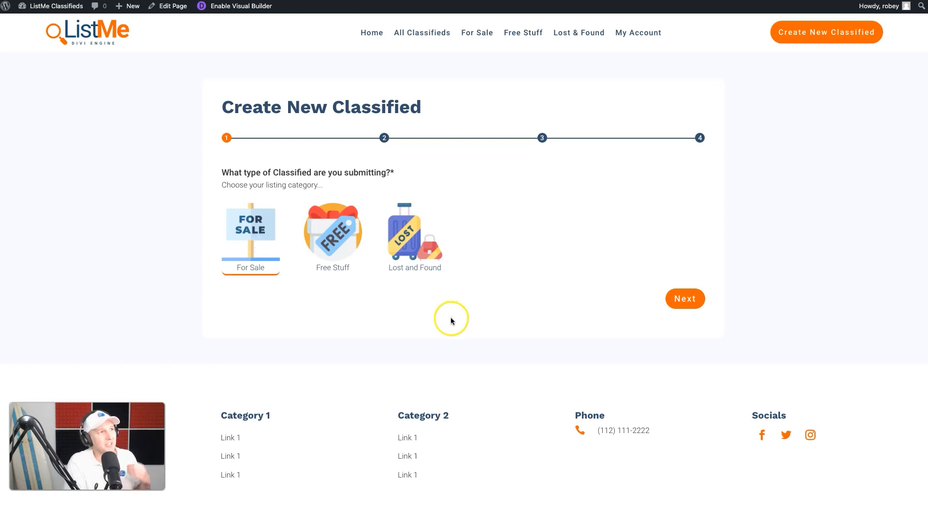
Step: Advance past the first two form steps and scroll through the listing details fields
left_click(696, 301)
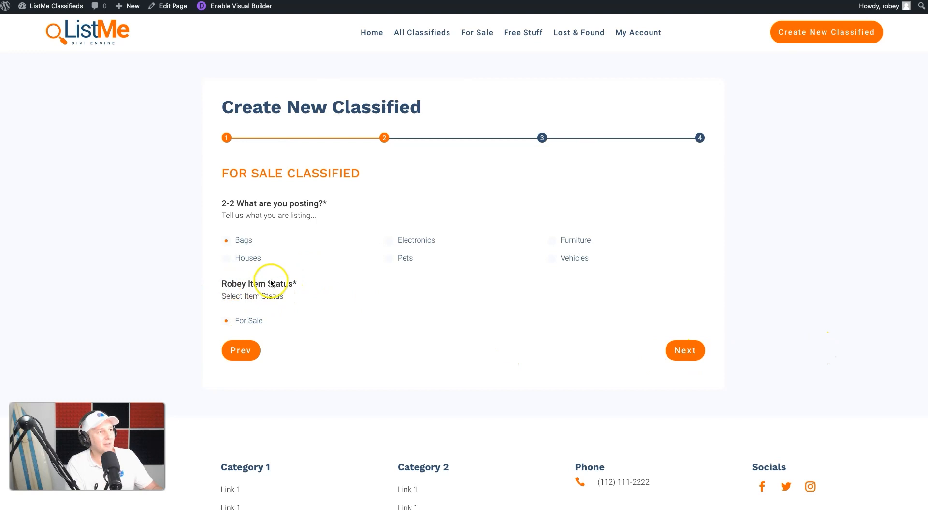
left_click(684, 351)
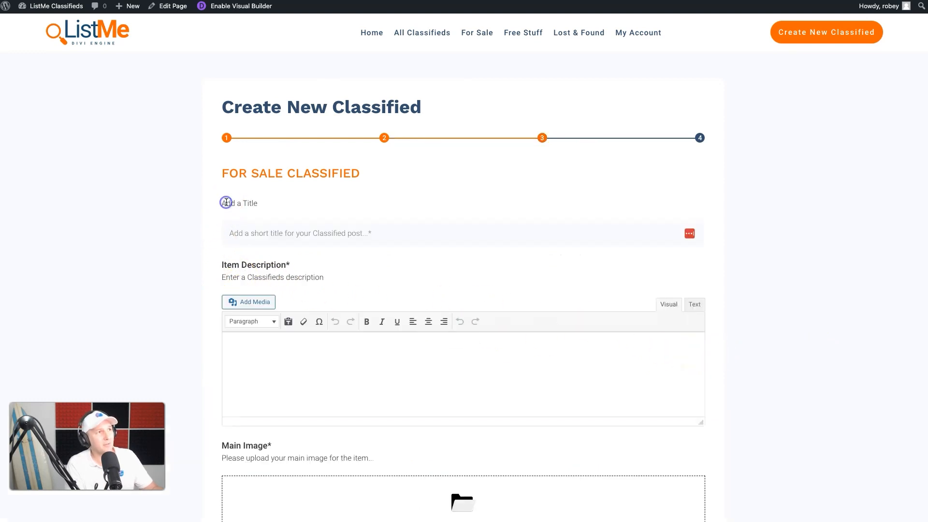
left_click(271, 239)
left_click(574, 203)
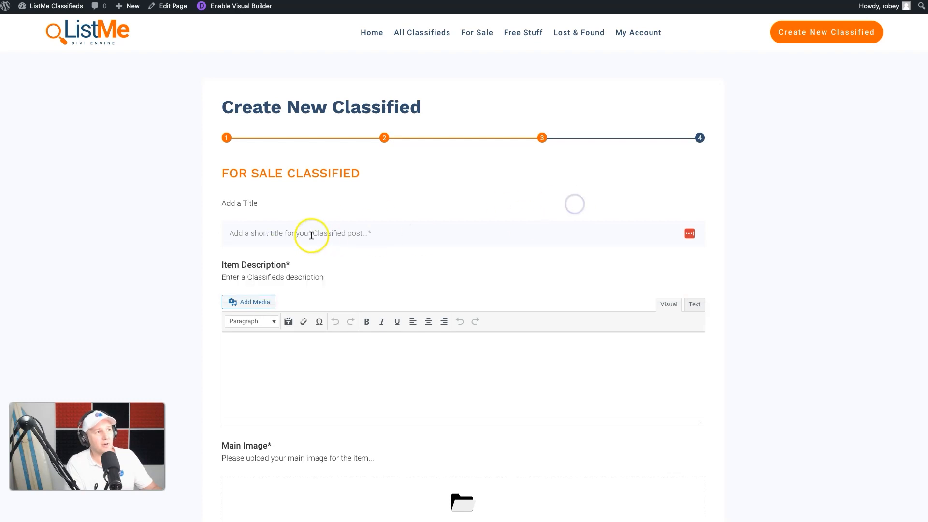
scroll(805, 301, "down", 1)
scroll(804, 302, "down", 10)
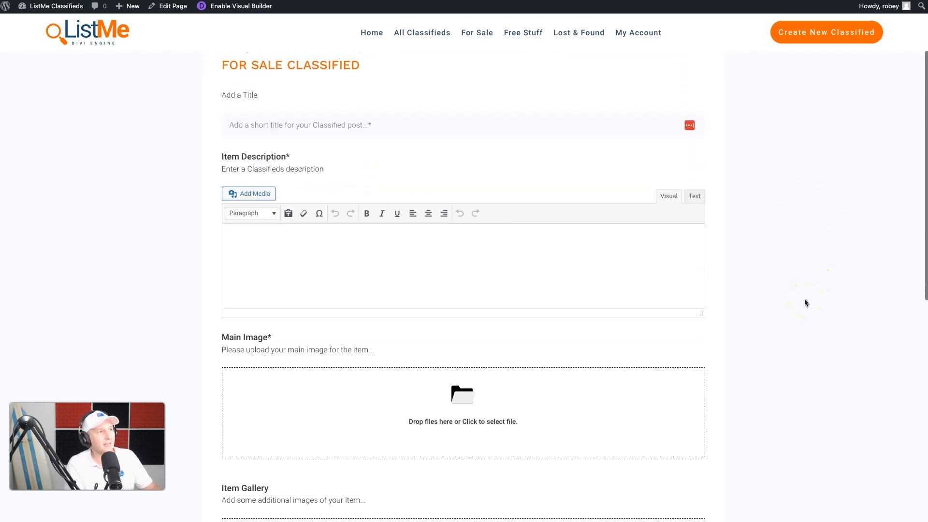
scroll(803, 303, "up", 1)
left_click(700, 306)
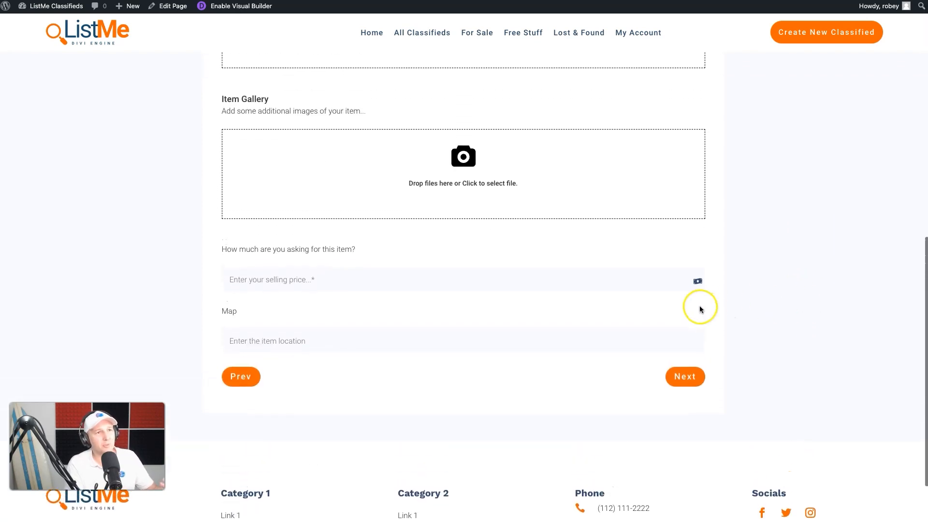
scroll(700, 307, "up", 6)
scroll(700, 309, "down", 6)
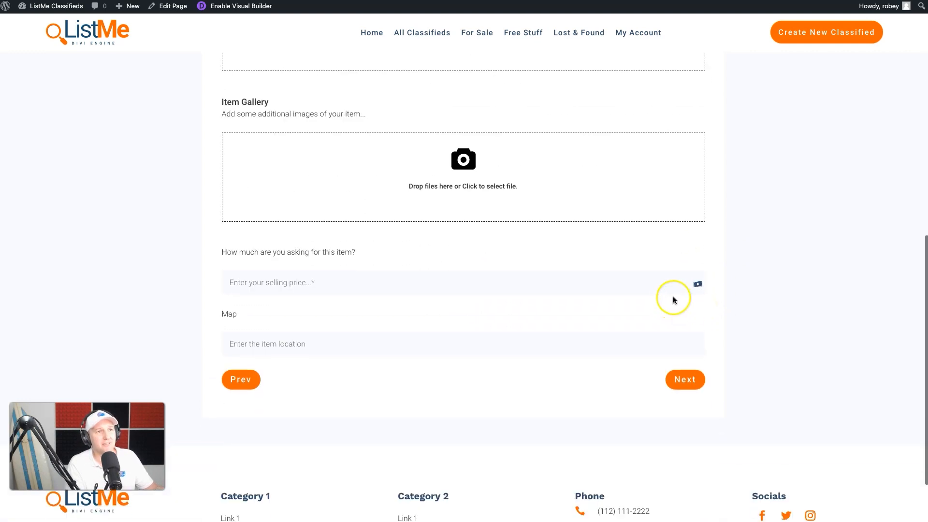
Step: Enter Test Title as the classified's short title
left_click(689, 284)
left_click(578, 368)
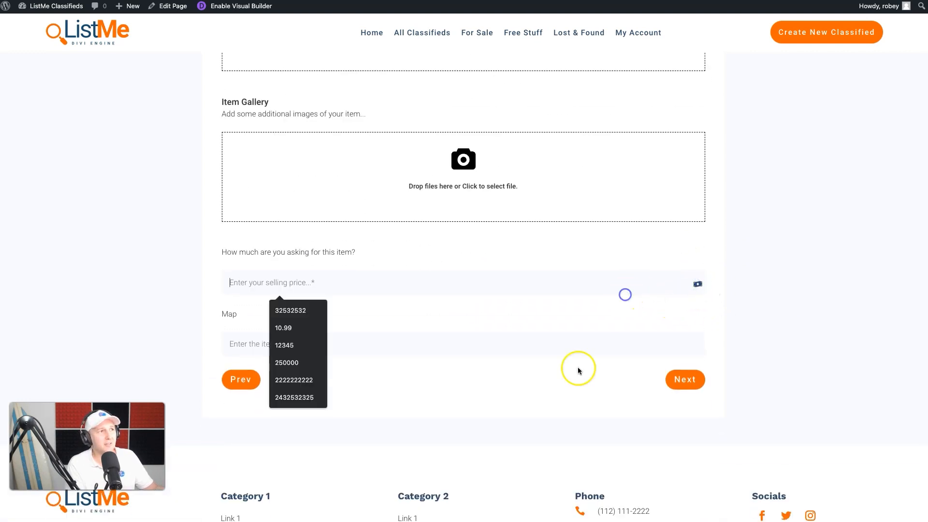
scroll(544, 390, "up", 10)
left_click(290, 254)
left_click(280, 236)
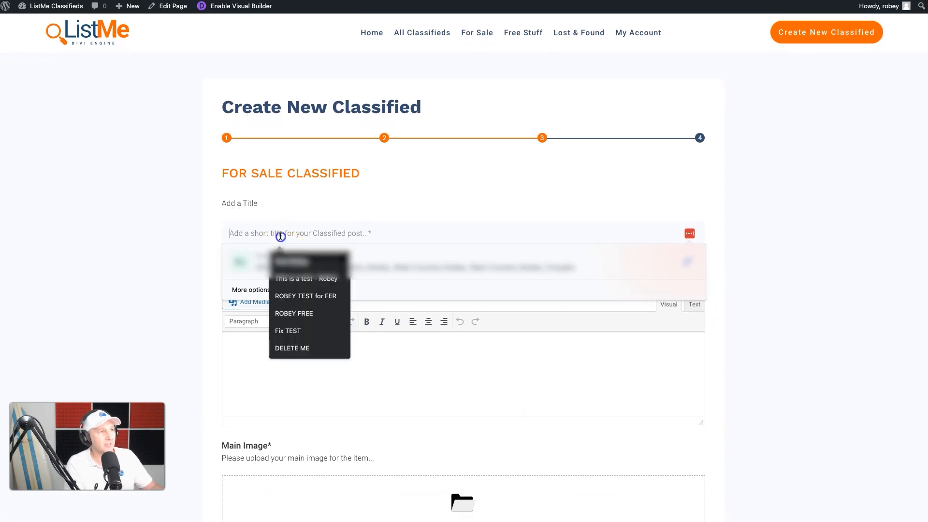
type("Test Tuitle")
Step: Enter placeholder text as the item description and upload a main image for the item
left_click(275, 408)
type("dsvvdsdagadsdagd")
scroll(290, 408, "down", 5)
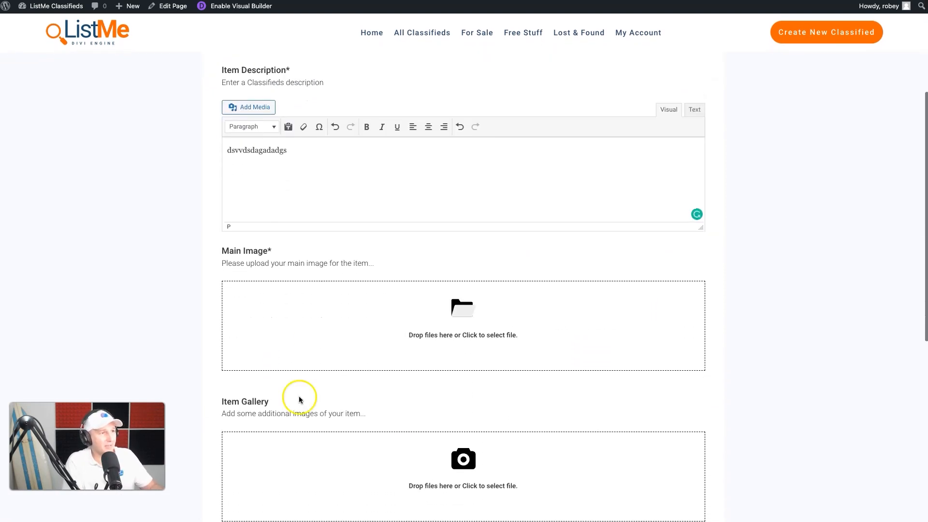
left_click(497, 300)
double_click(372, 206)
scroll(357, 270, "down", 6)
Step: Set the selling price to 12345566 and pick london as the item location
left_click(335, 300)
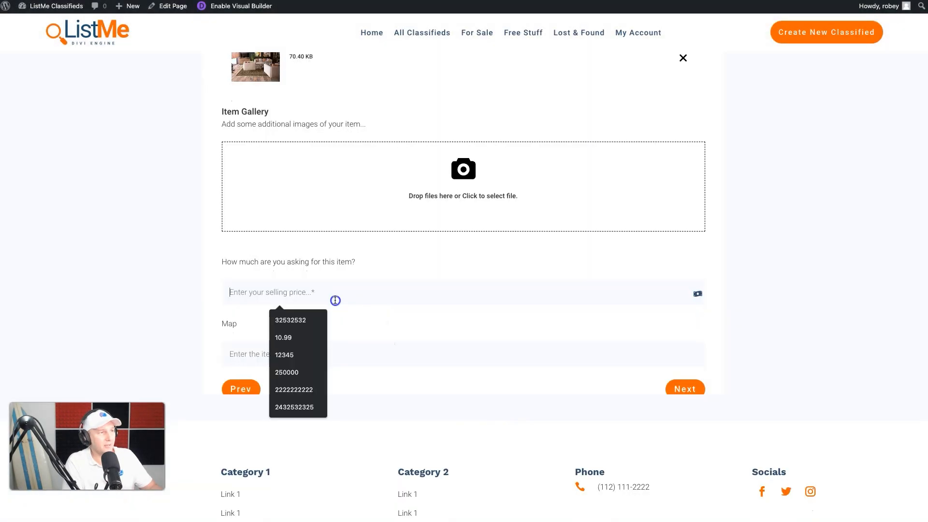
type("12345566")
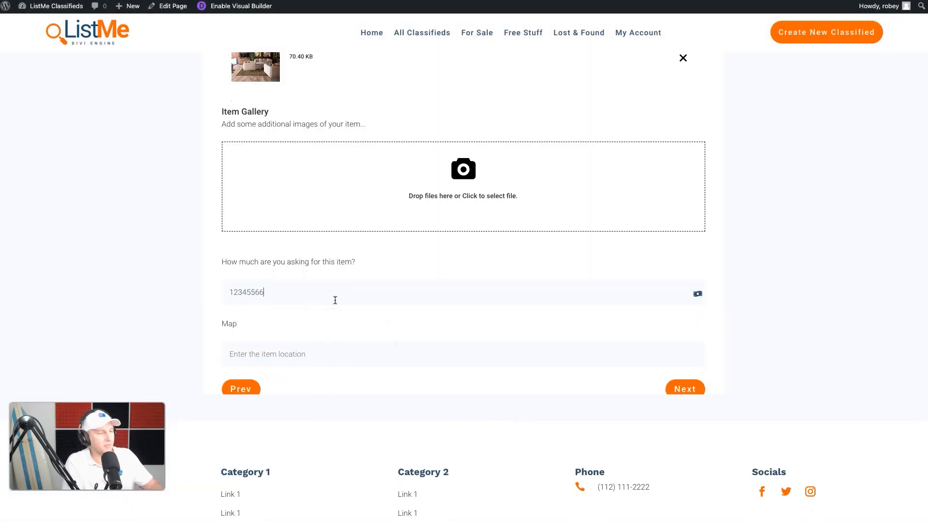
left_click(324, 356)
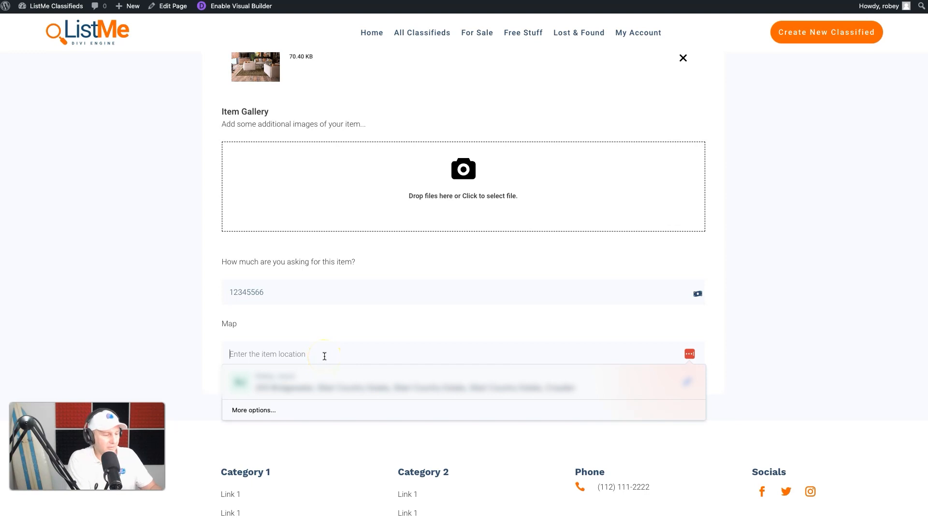
type("london")
left_click(314, 374)
Step: Continue to the contact step and enter the contact person's name
left_click(676, 389)
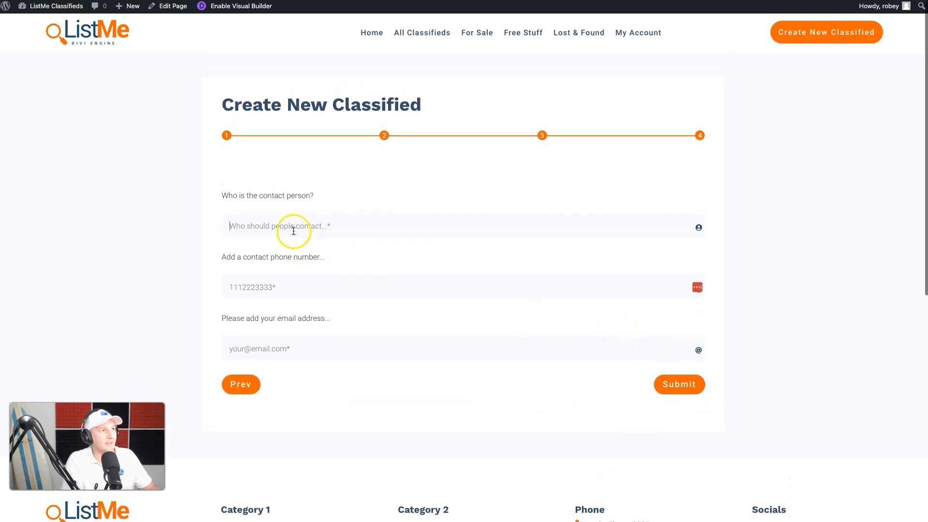
left_click(319, 221)
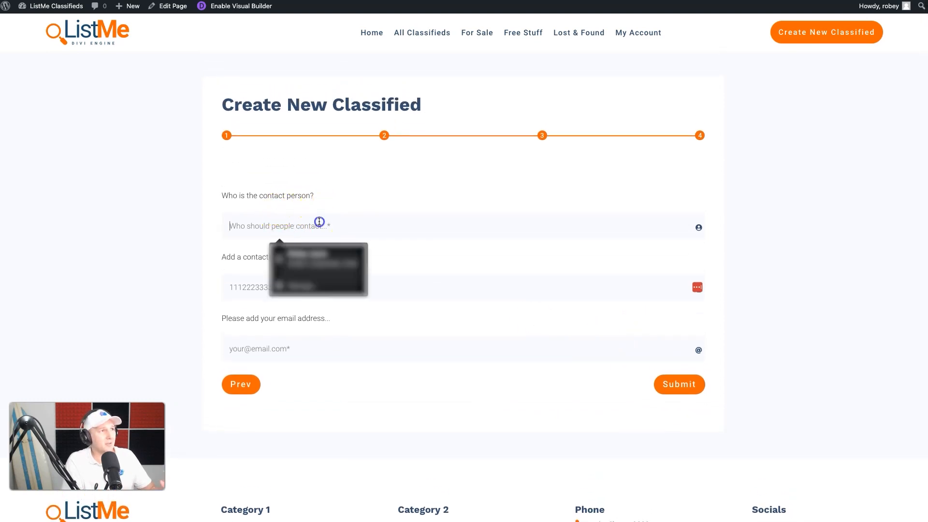
type("Person Name")
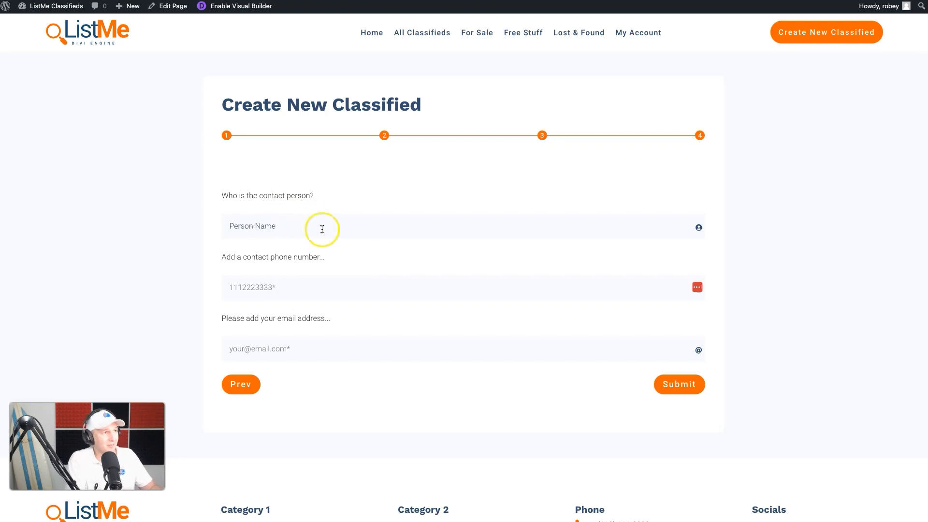
Step: Fill in the contact phone number and the contact e-mail address
left_click(313, 281)
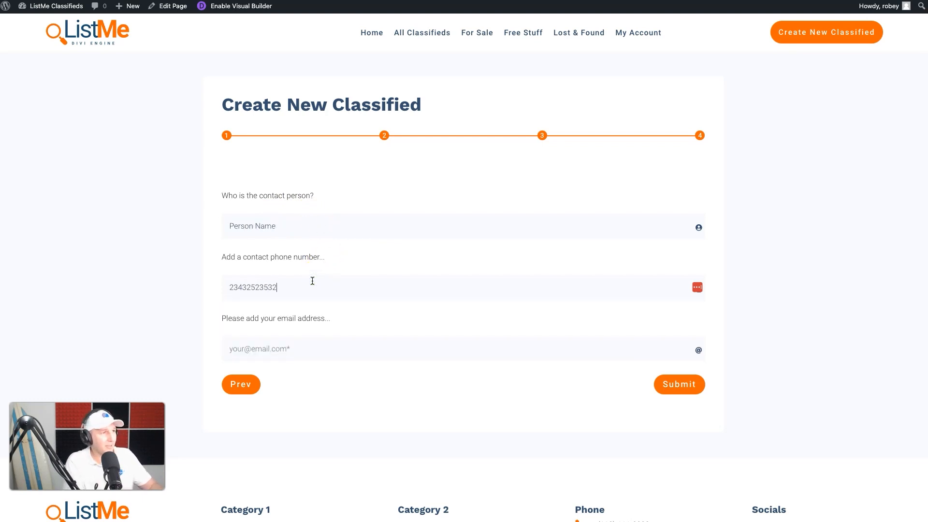
left_click(301, 348)
type("te")
Step: Submit the classified and open the My Account page
left_click(316, 380)
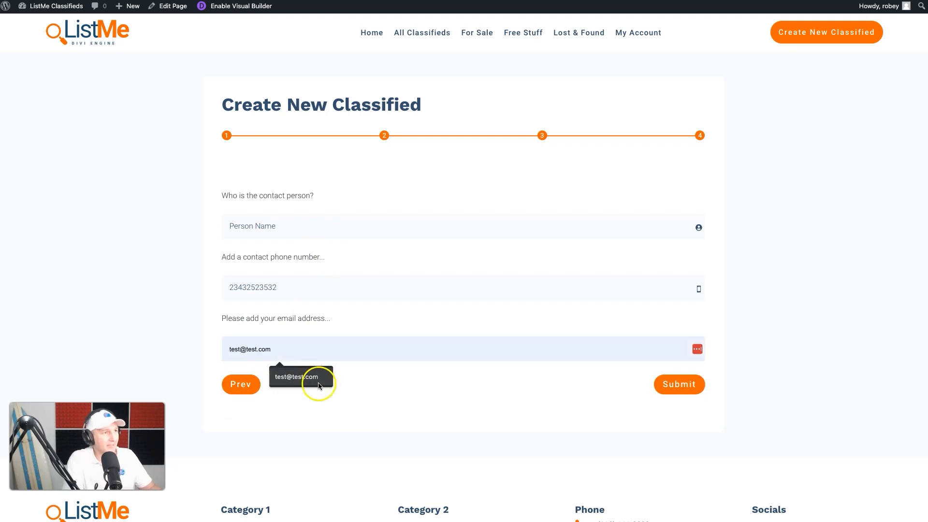
left_click(679, 386)
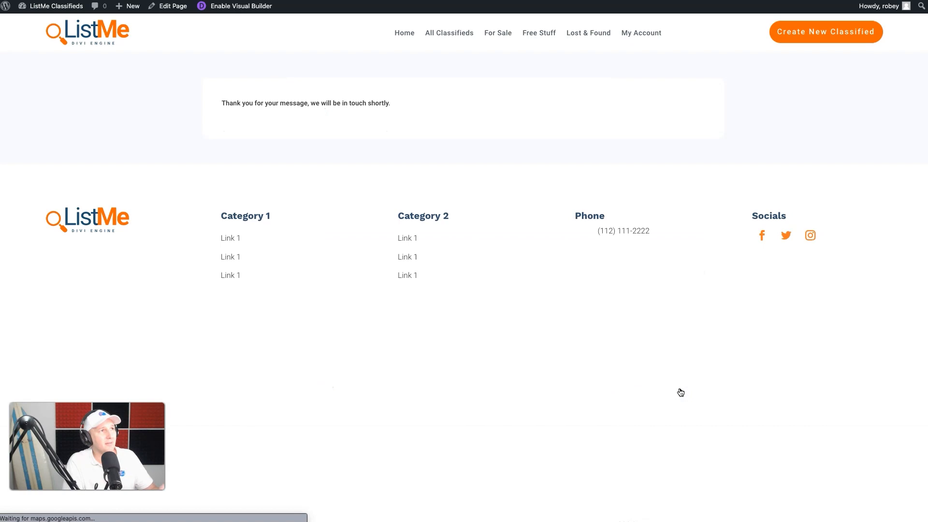
left_click(640, 36)
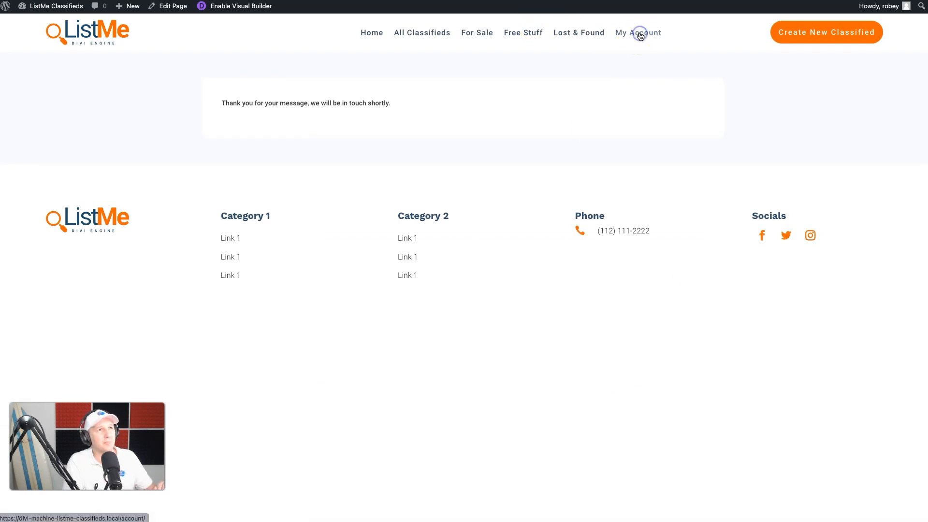